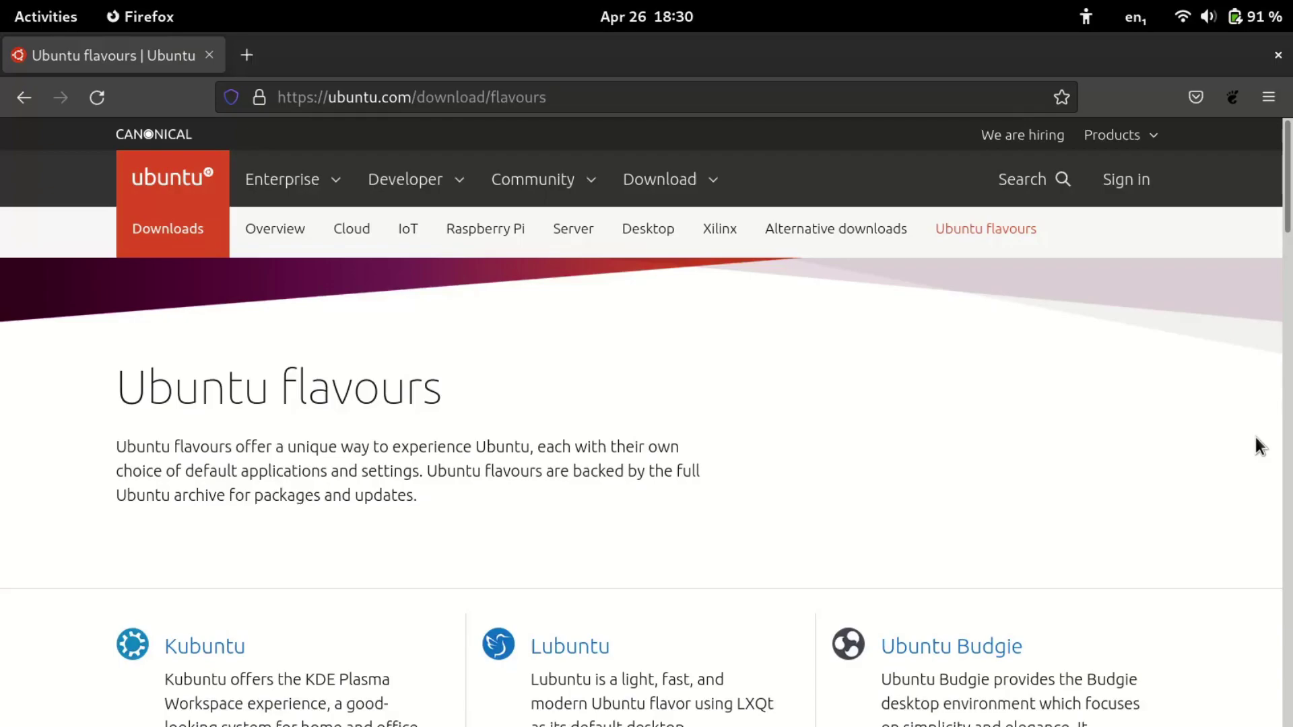
# Step: Scroll the flavours page past Kubuntu, Lubuntu and Budgie to the Ubuntu MATE and Xubuntu entries
pyautogui.scroll(-3, 1255, 438)
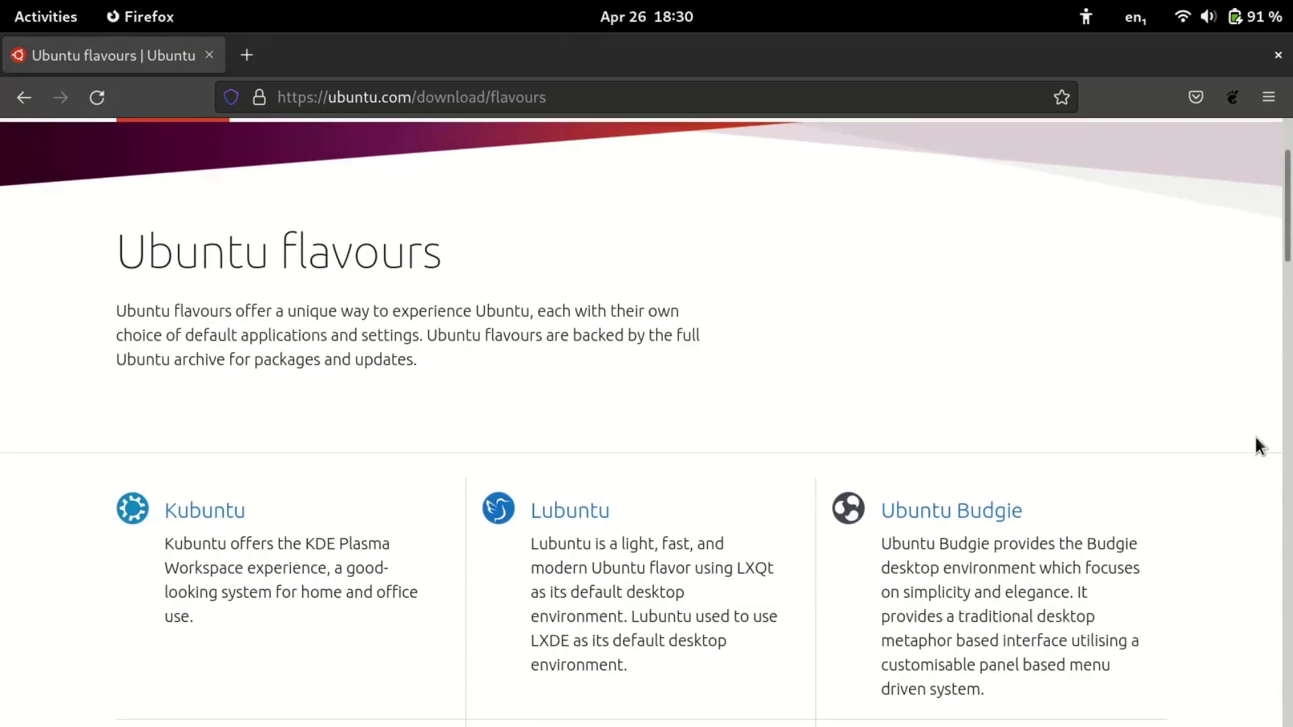
pyautogui.scroll(-2, 1255, 438)
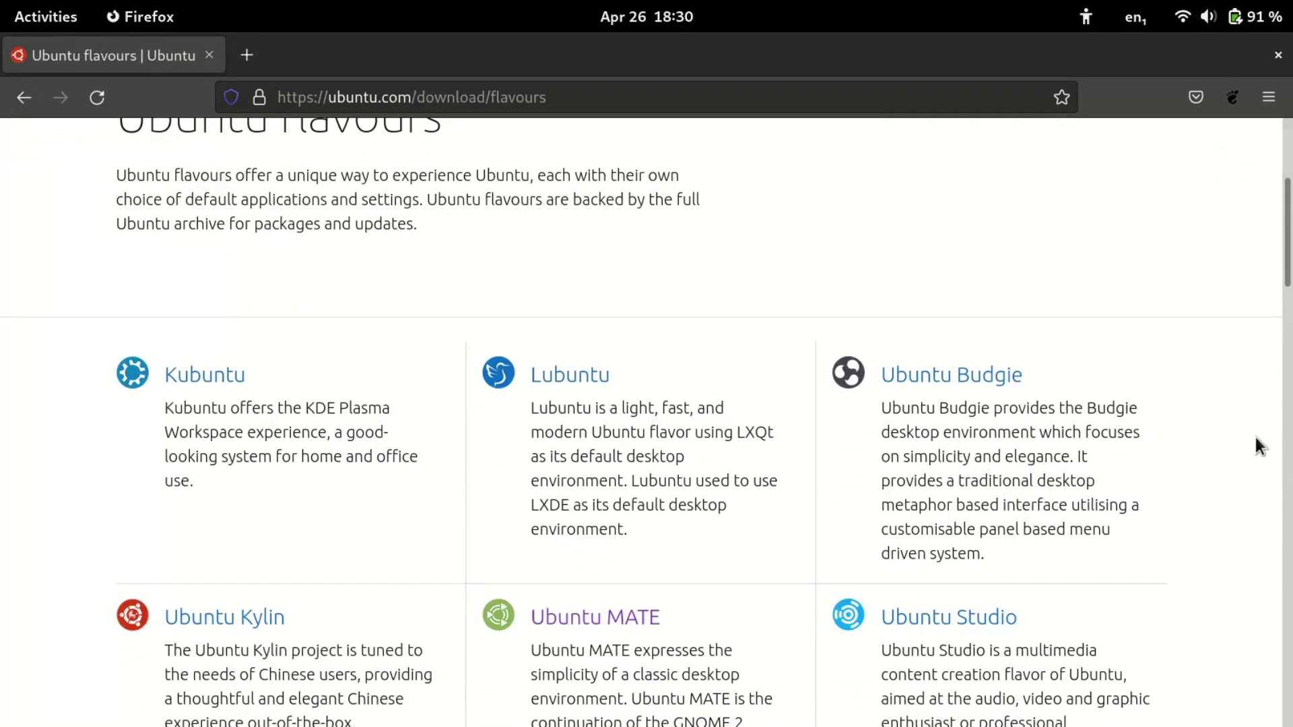
pyautogui.scroll(-6, 1255, 438)
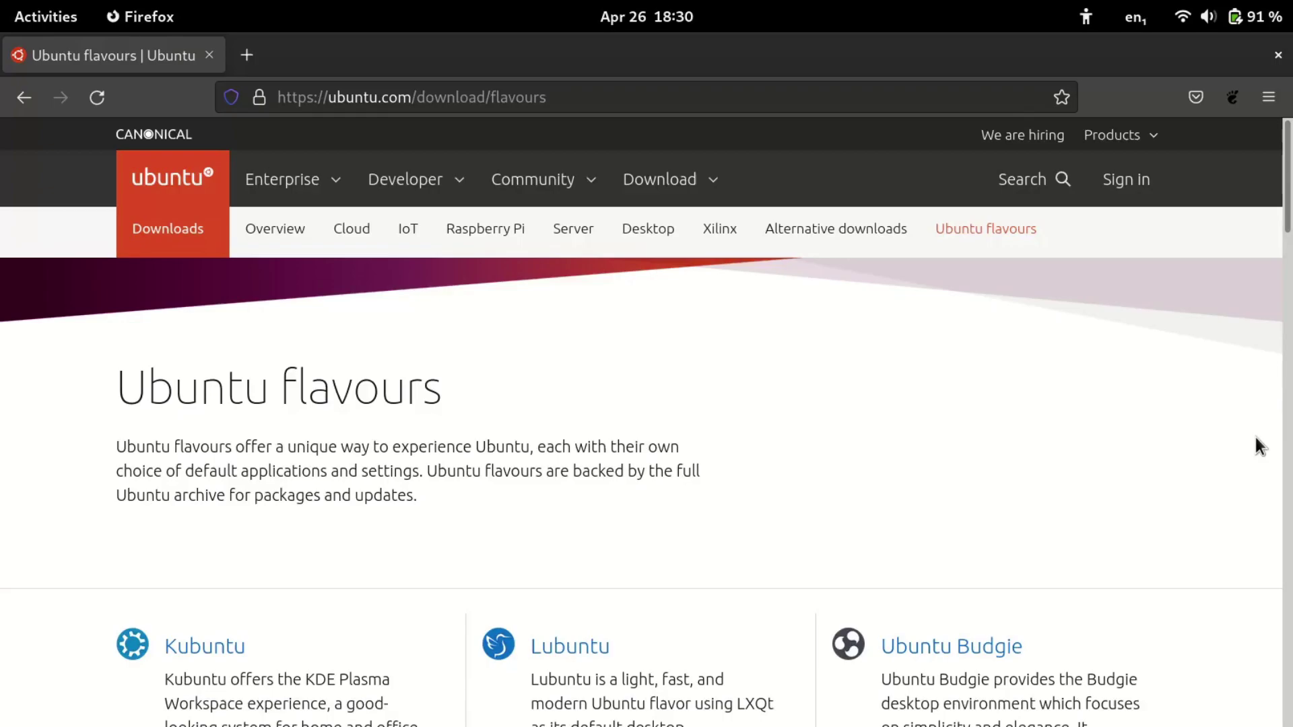
pyautogui.scroll(-2, 1255, 438)
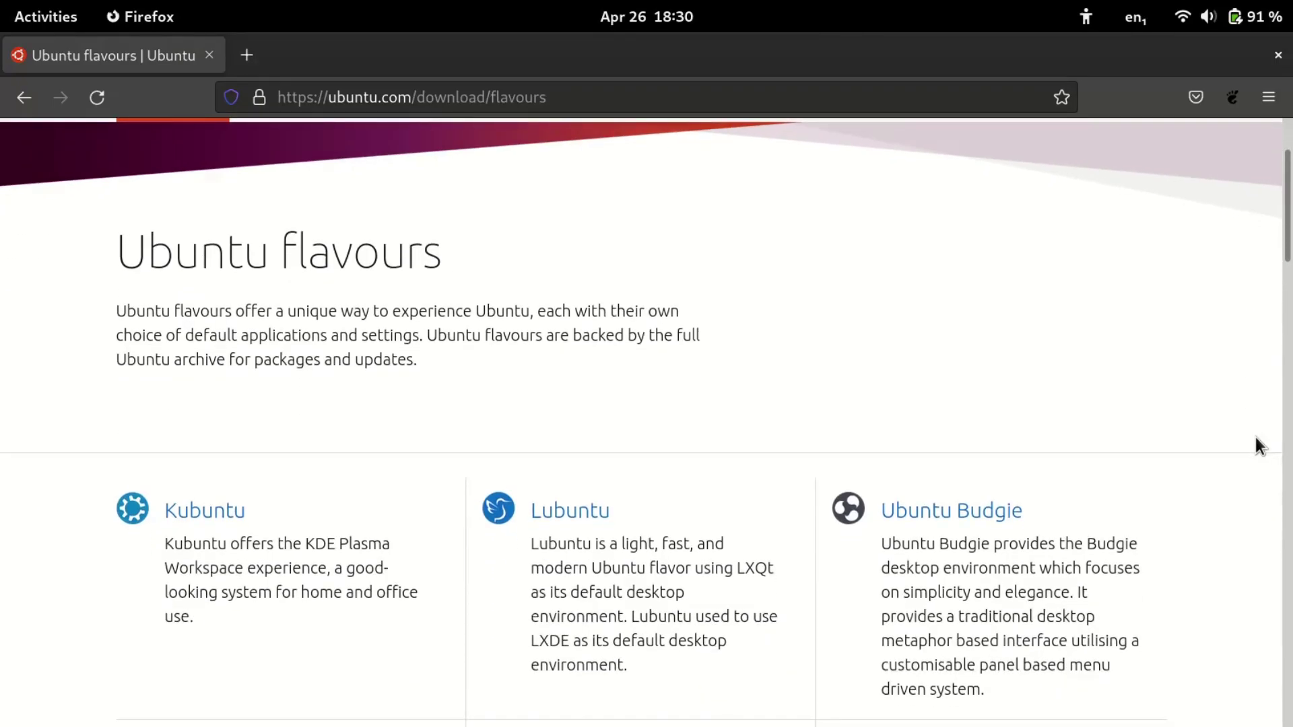
pyautogui.scroll(-2, 1255, 438)
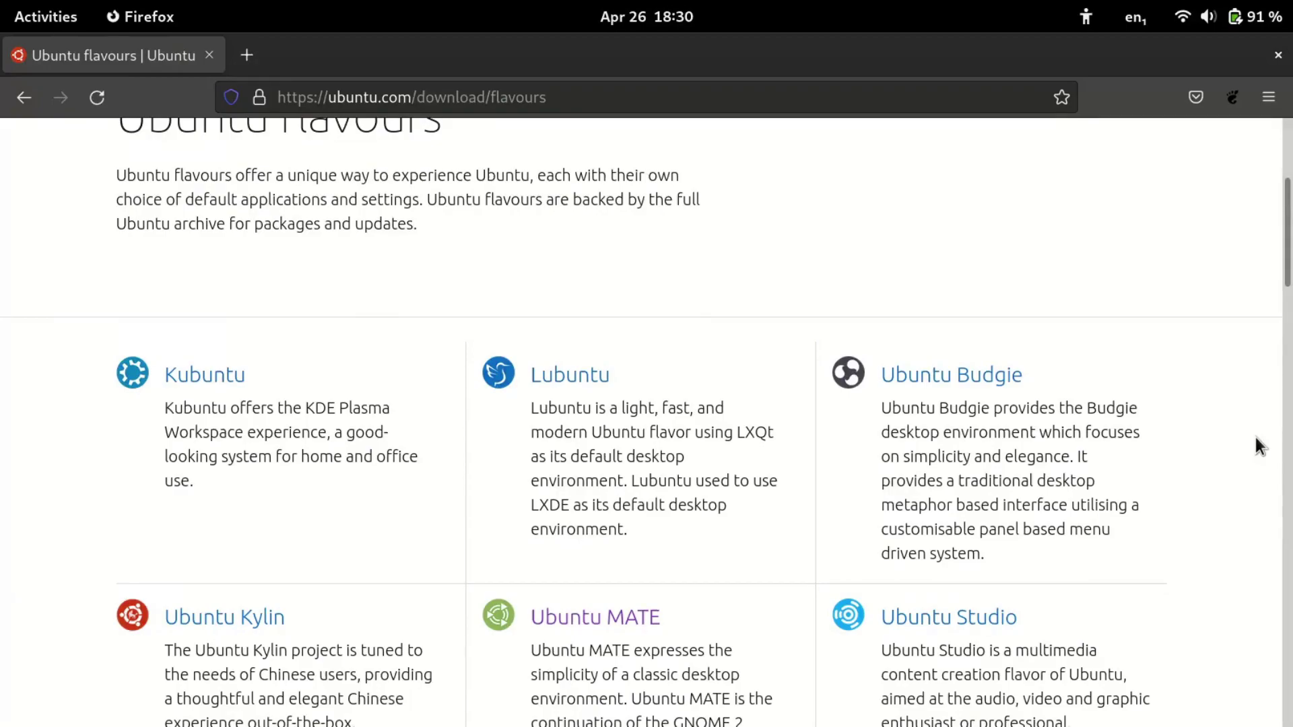
pyautogui.scroll(-4, 1258, 444)
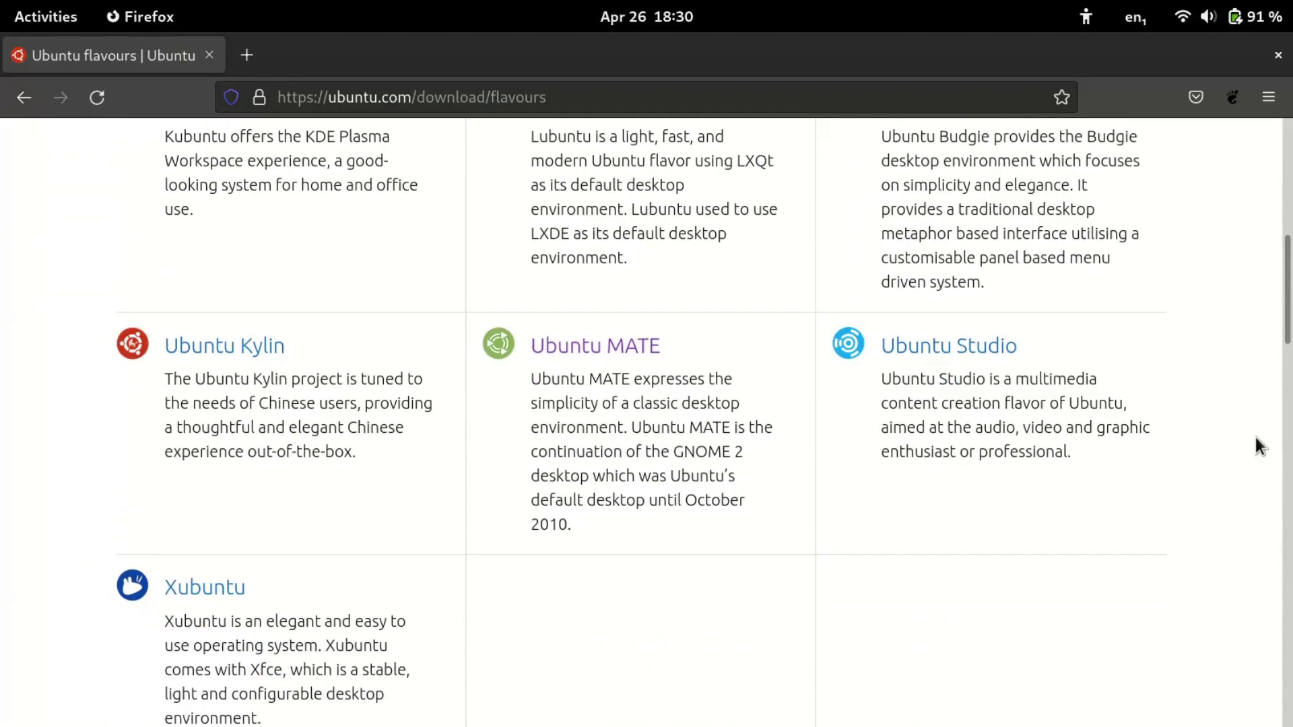
pyautogui.scroll(-2, 1256, 439)
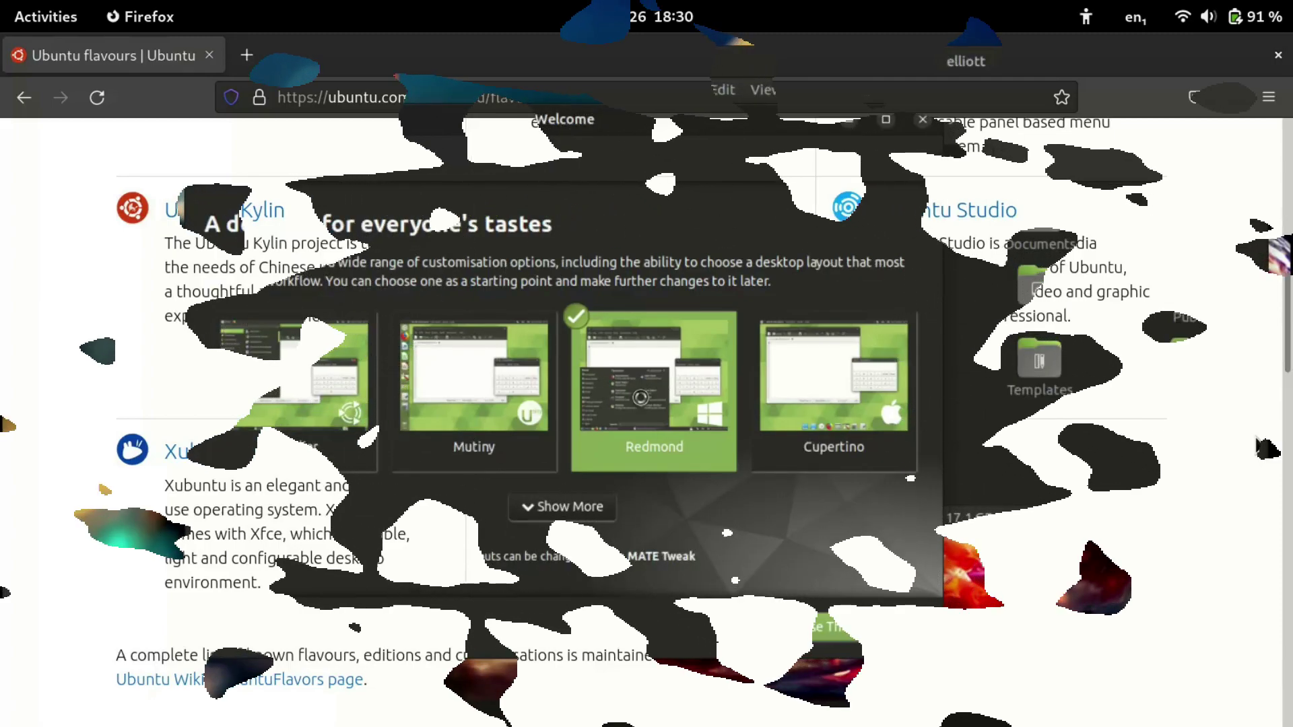
# Step: Glance through the applications menu, the file manager's menus and the full-screen application launcher
pyautogui.click(16, 714)
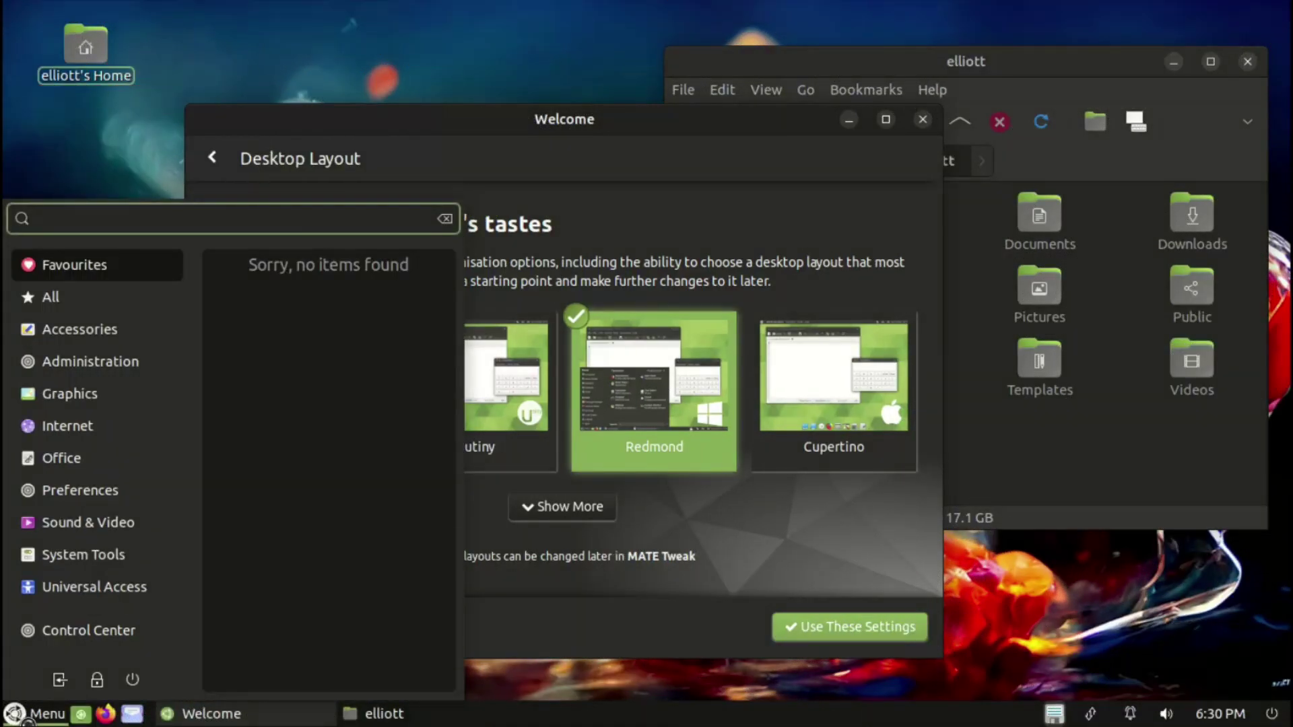
pyautogui.click(17, 714)
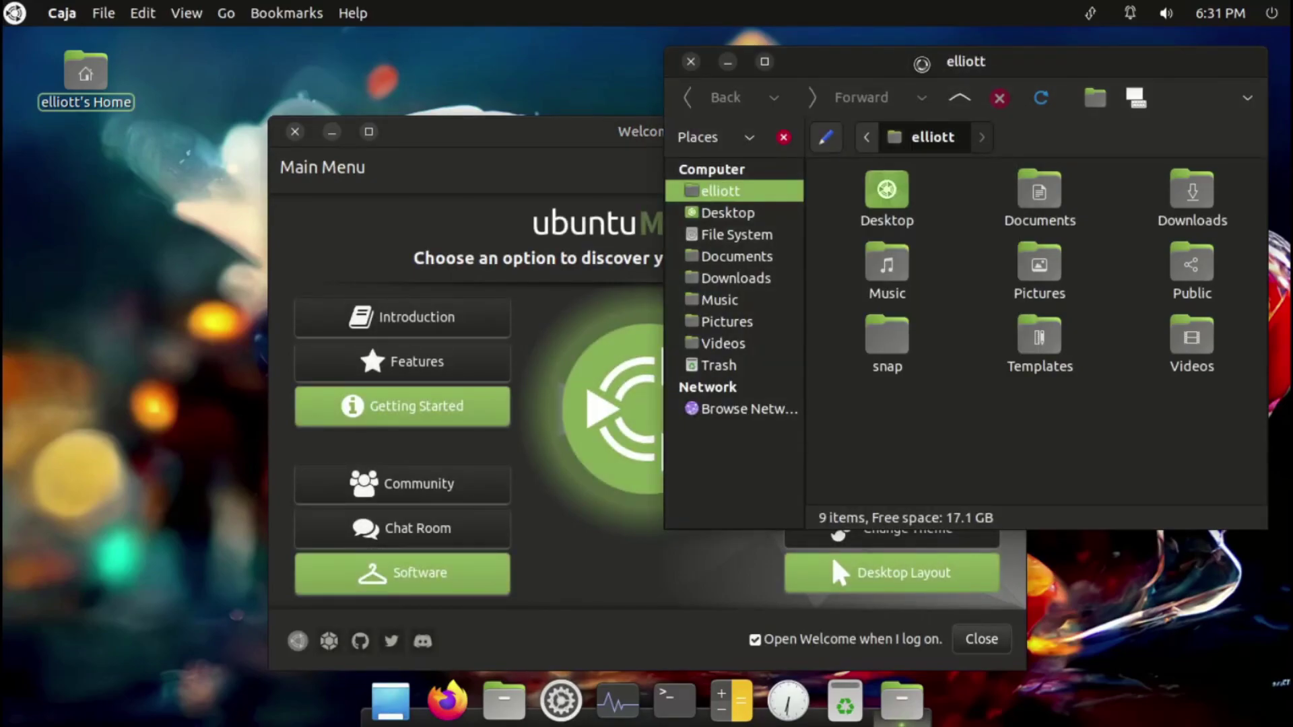
pyautogui.click(360, 19)
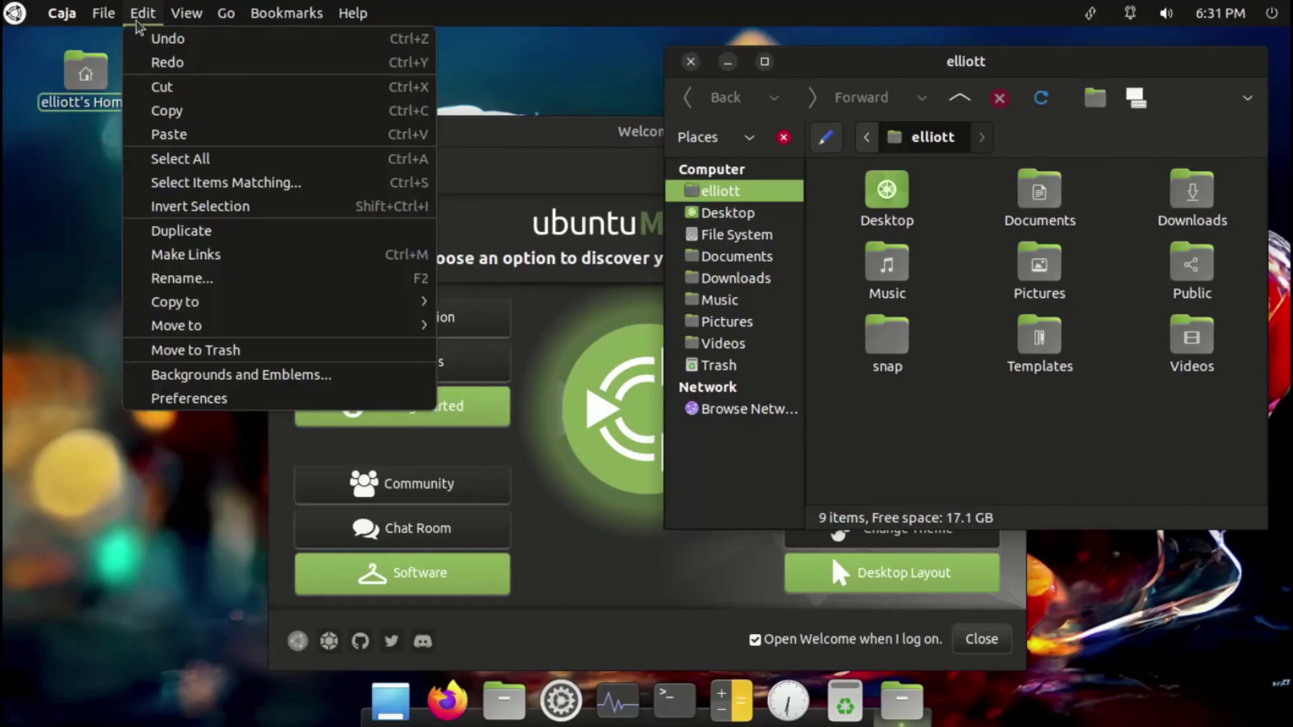
pyautogui.moveTo(90, 27)
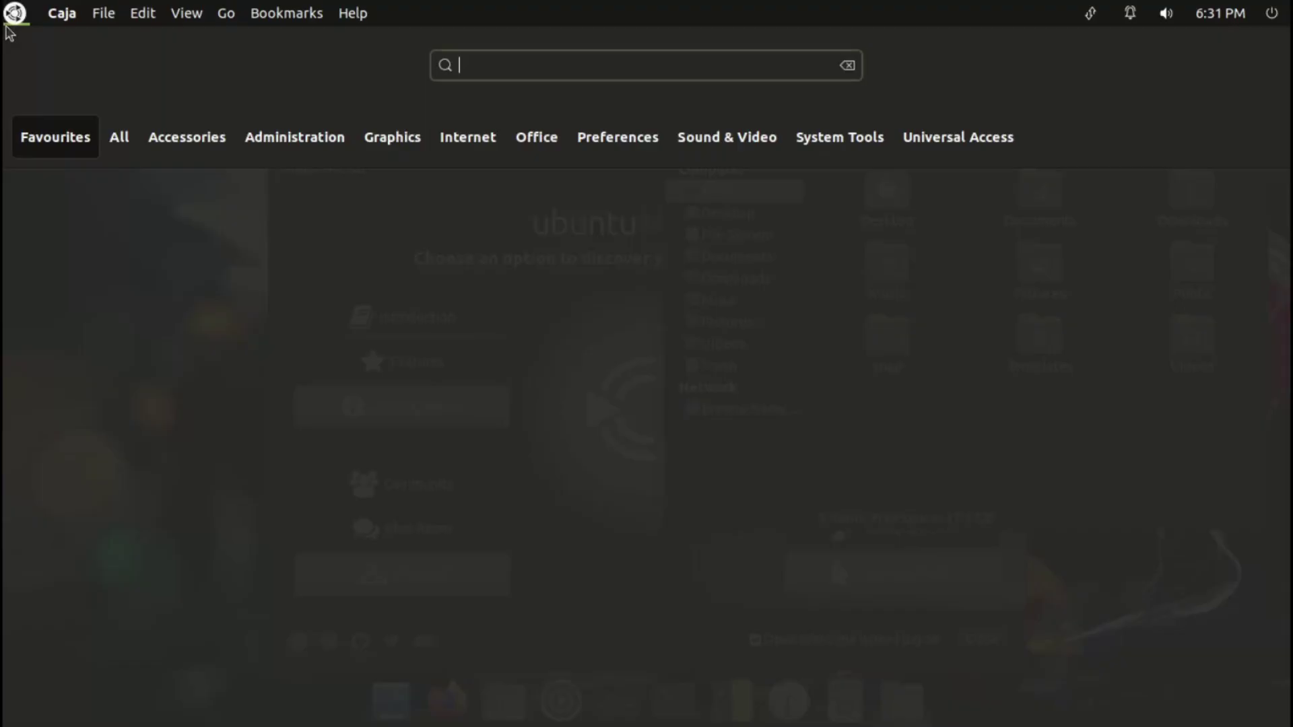
pyautogui.click(8, 28)
pyautogui.click(8, 30)
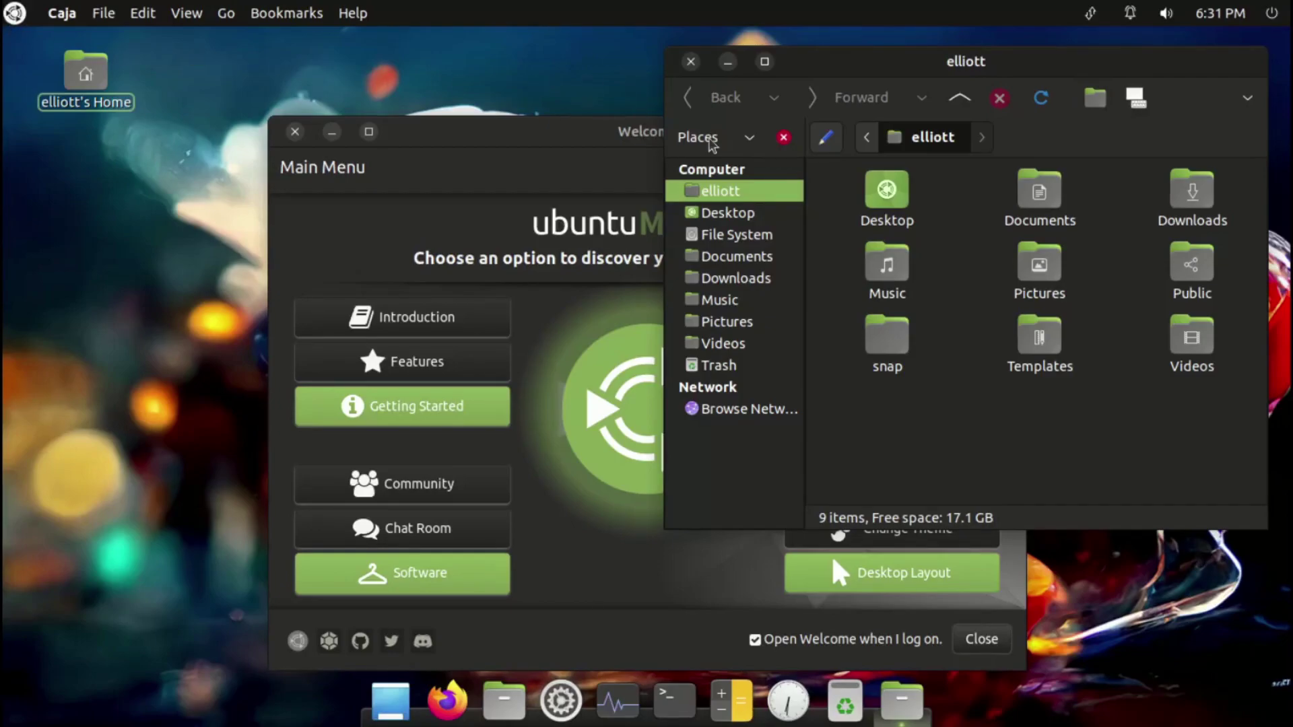
# Step: Apply the Familiar desktop layout in Welcome, then open Change Theme's appearance settings
pyautogui.click(524, 140)
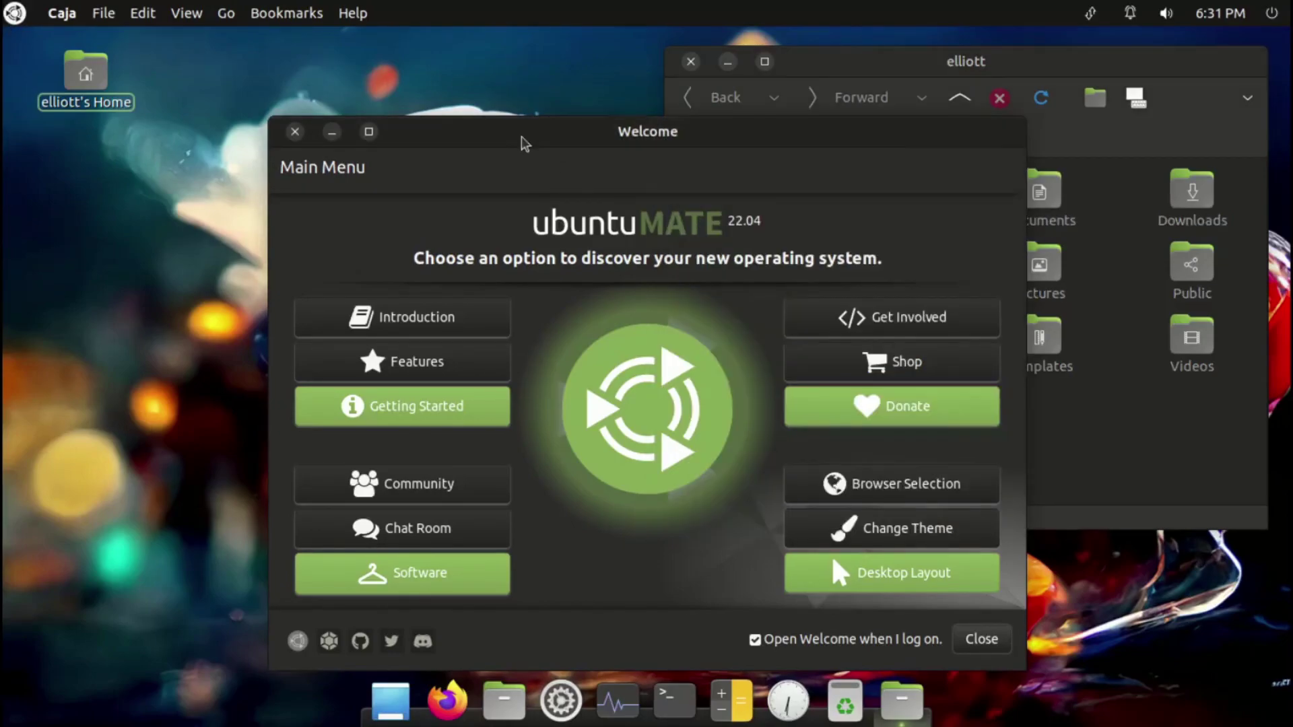
pyautogui.click(899, 573)
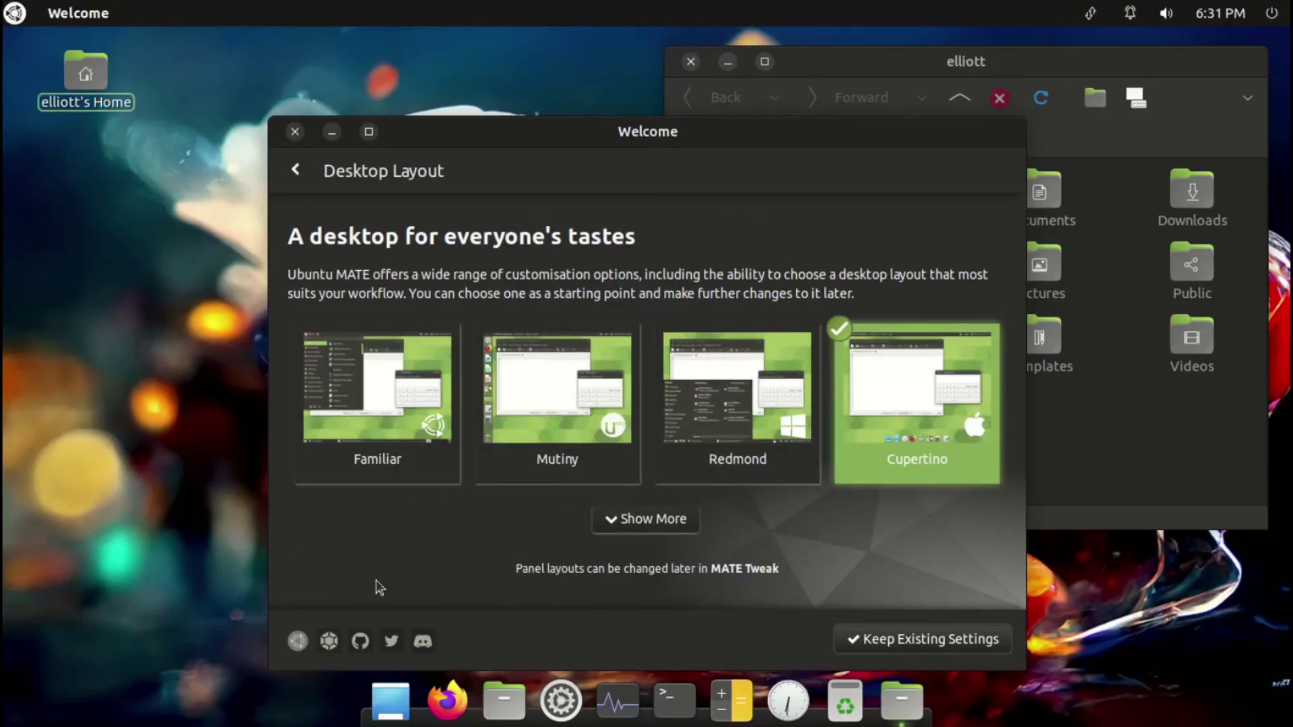
pyautogui.click(379, 429)
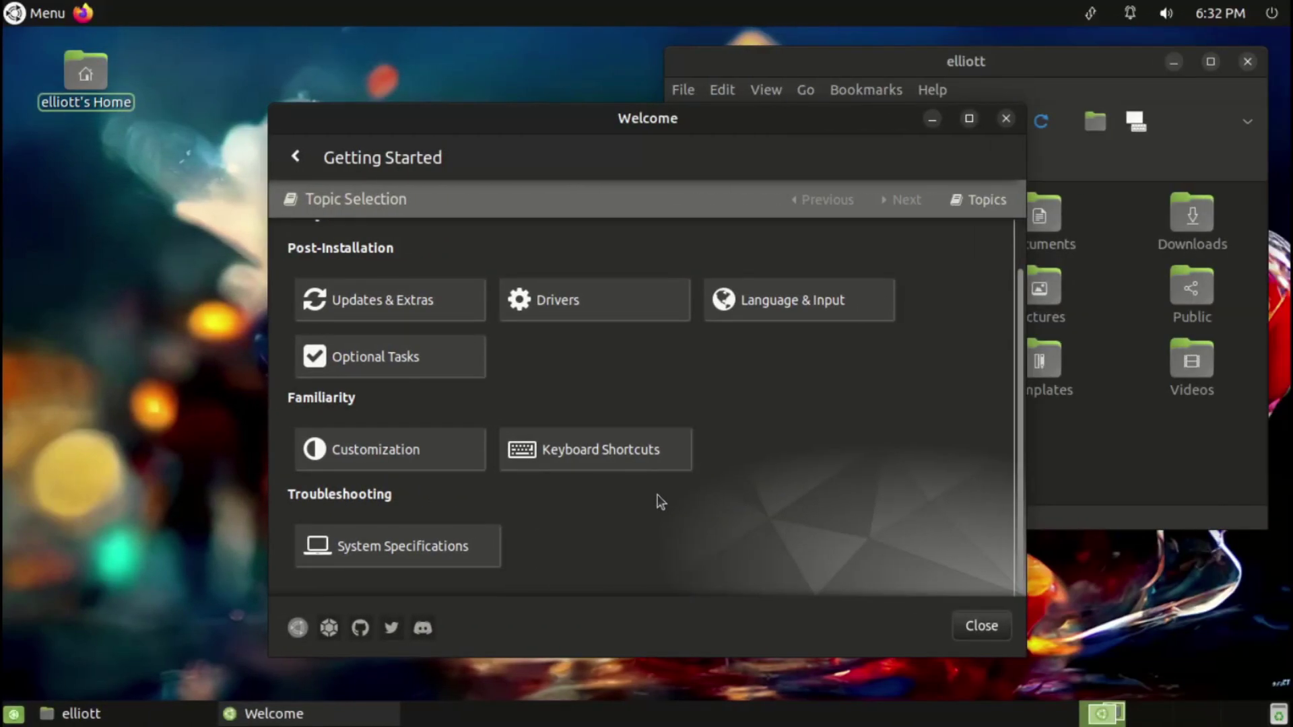
pyautogui.click(301, 161)
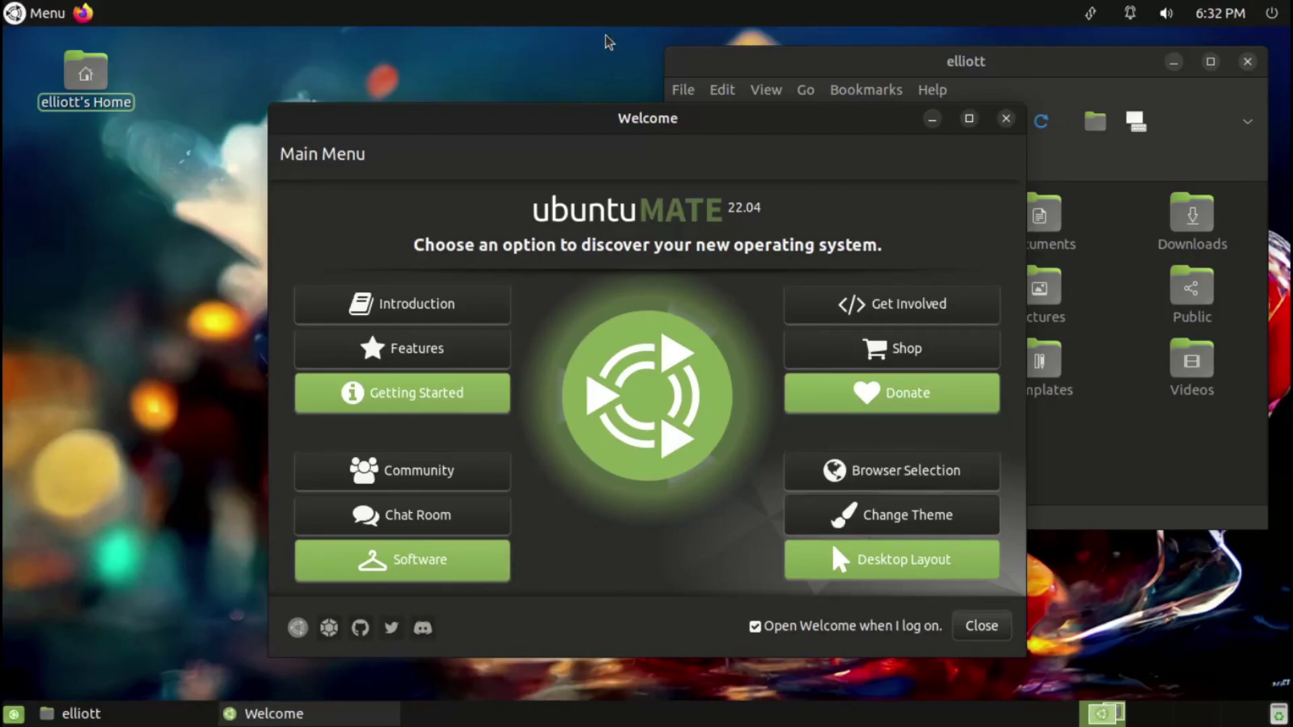
pyautogui.click(949, 519)
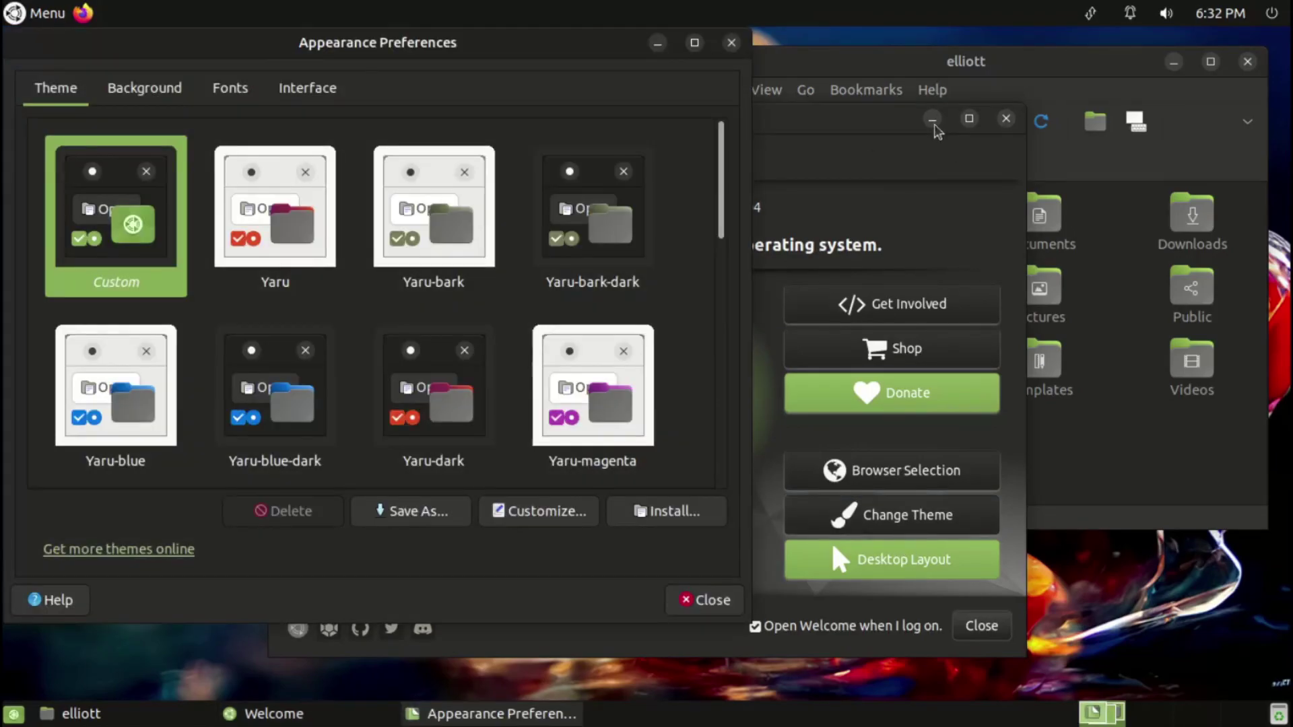
# Step: Minimize Welcome and apply the Yaru-blue-dark tile from the Theme grid
pyautogui.click(932, 119)
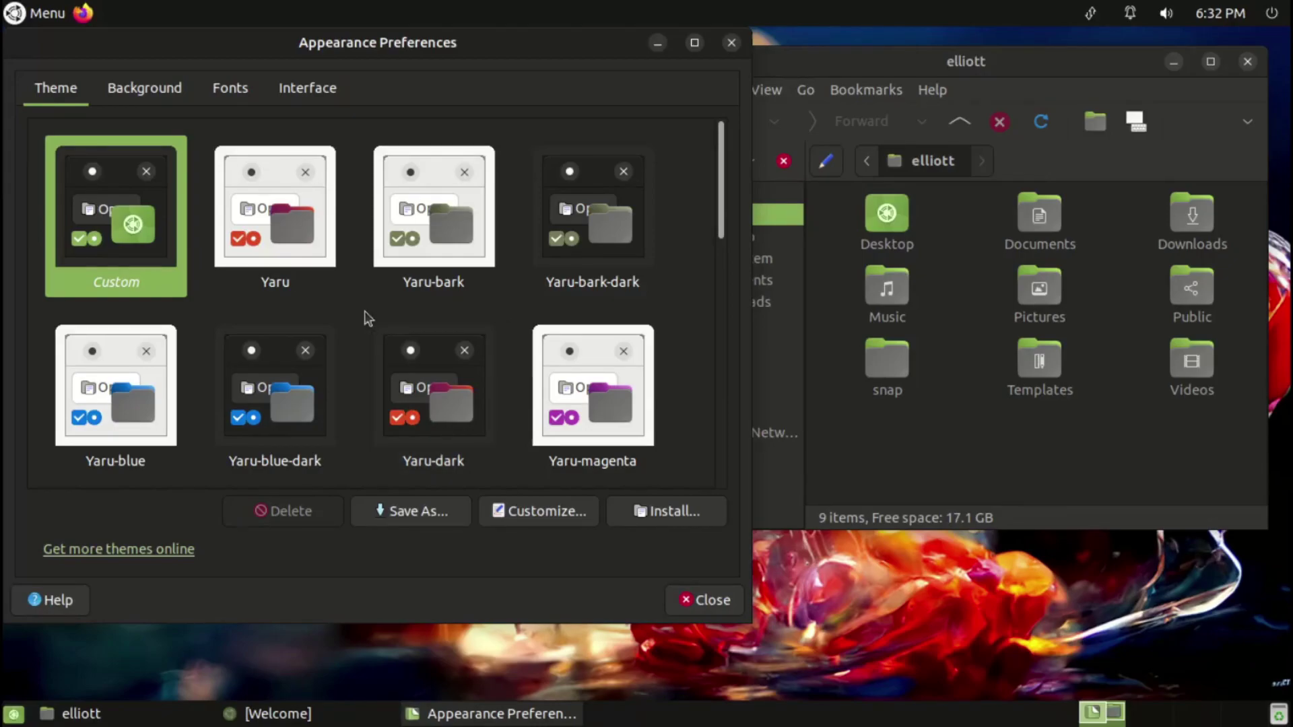
pyautogui.scroll(-5, 306, 374)
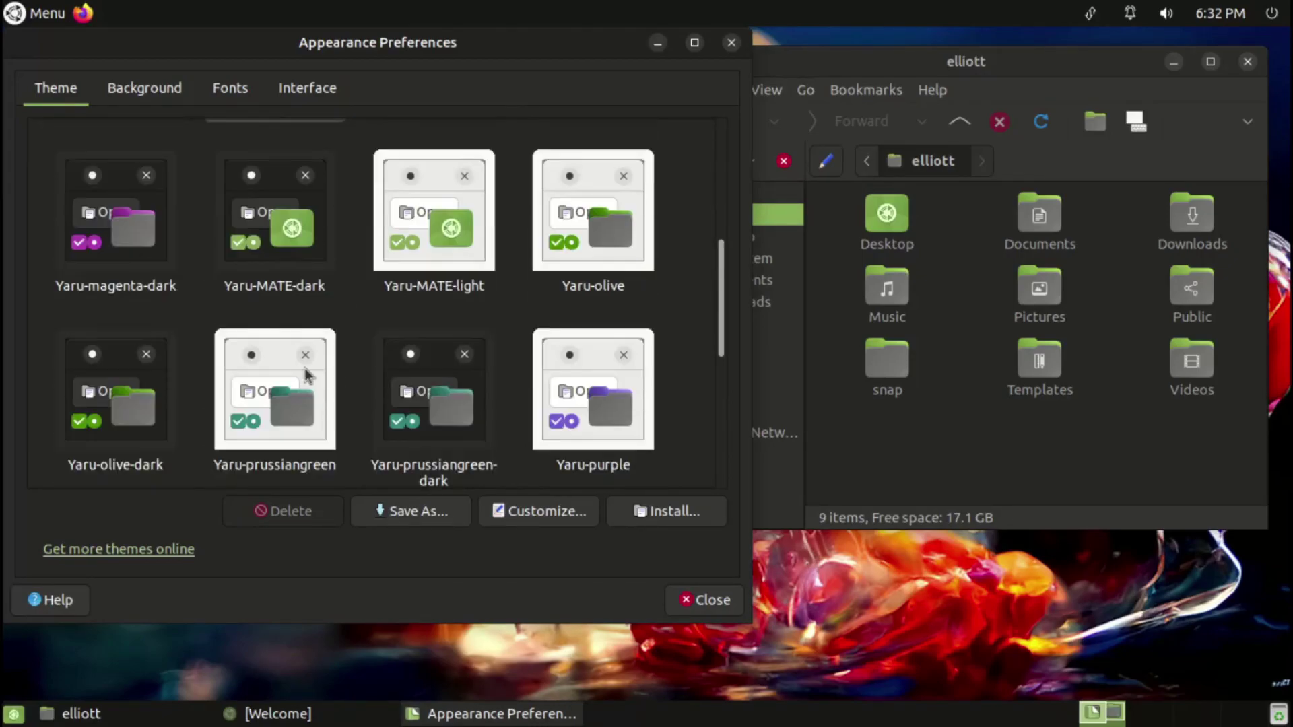
pyautogui.scroll(-4, 307, 373)
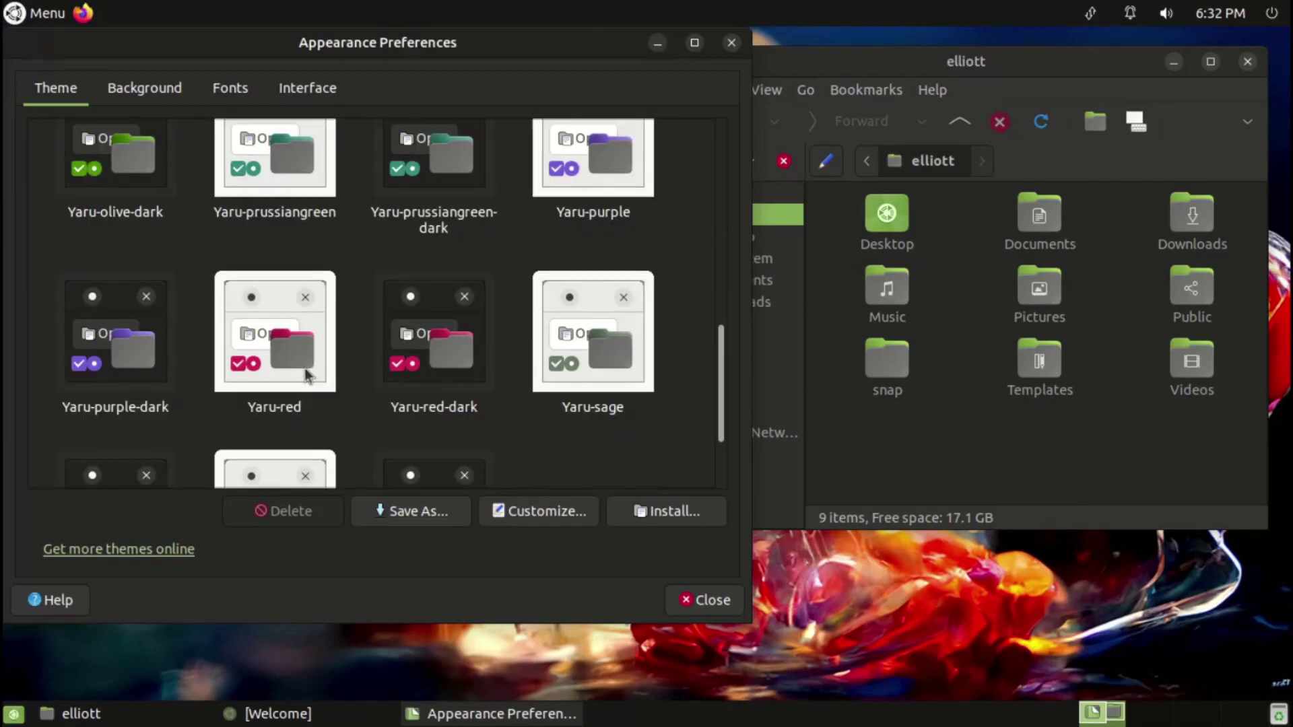
pyautogui.scroll(-3, 306, 373)
pyautogui.scroll(6, 306, 373)
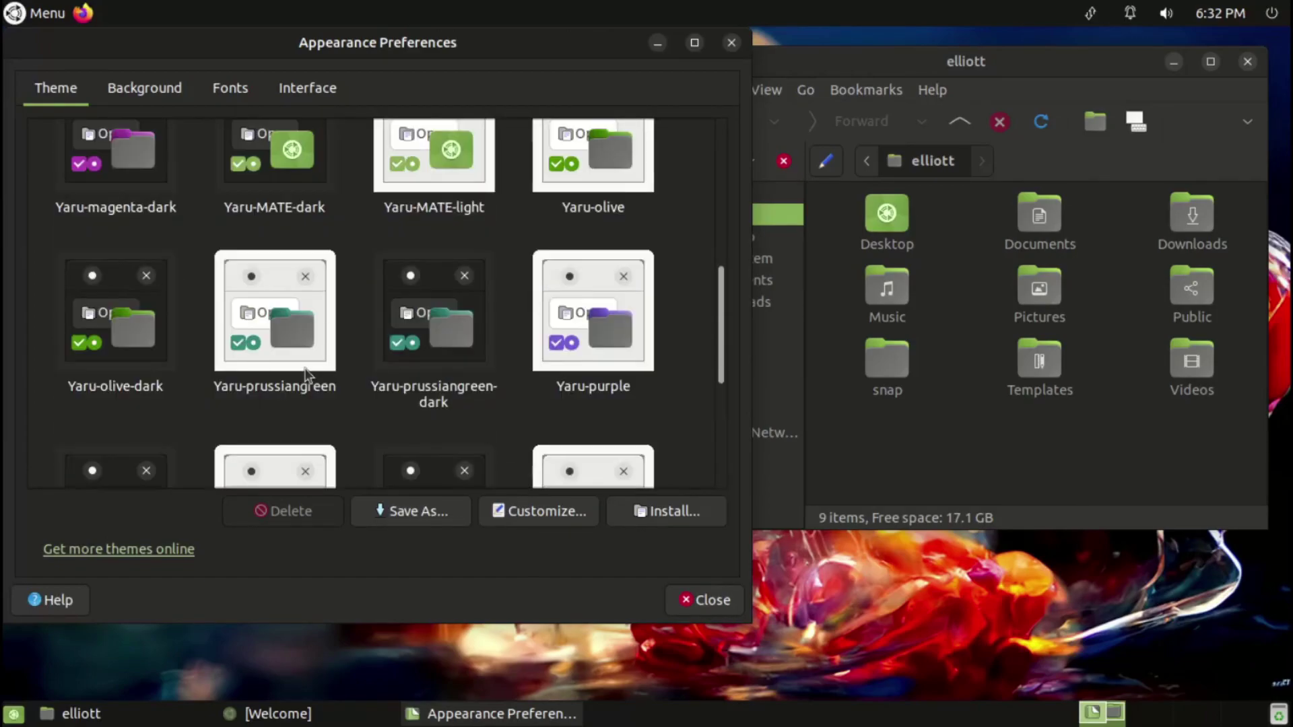
pyautogui.scroll(5, 307, 374)
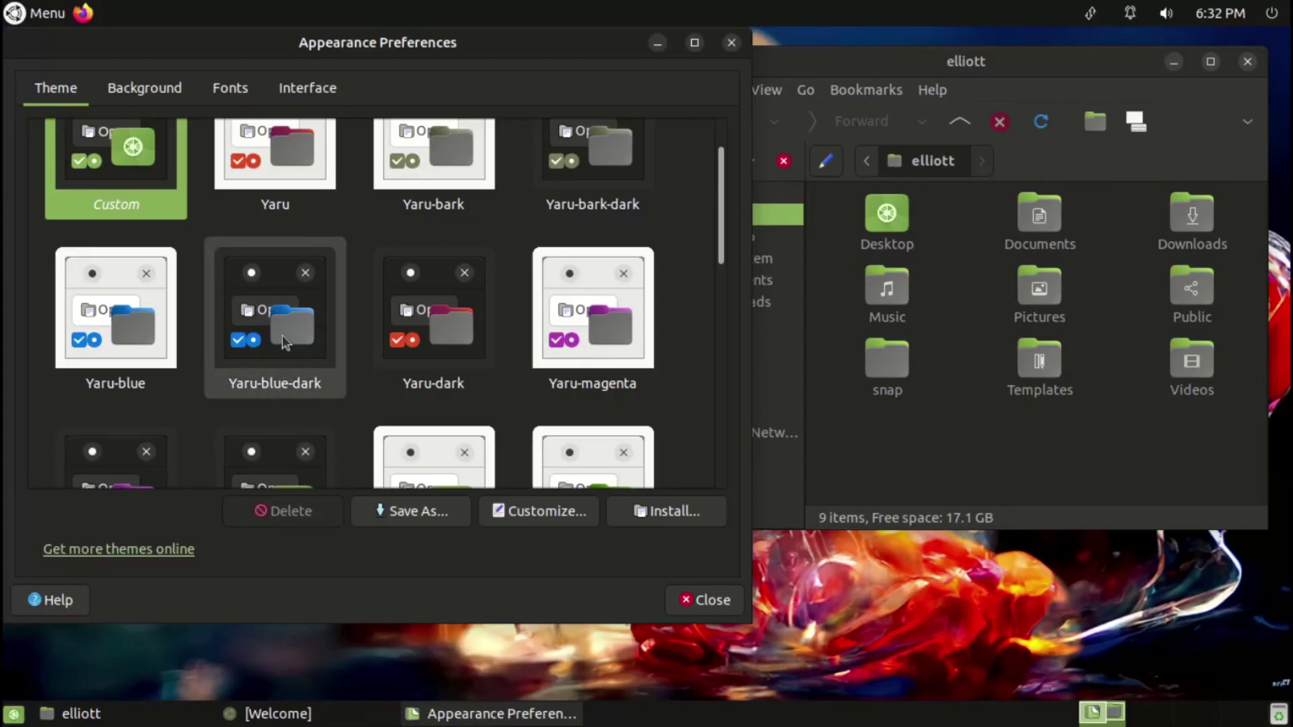
pyautogui.click(281, 334)
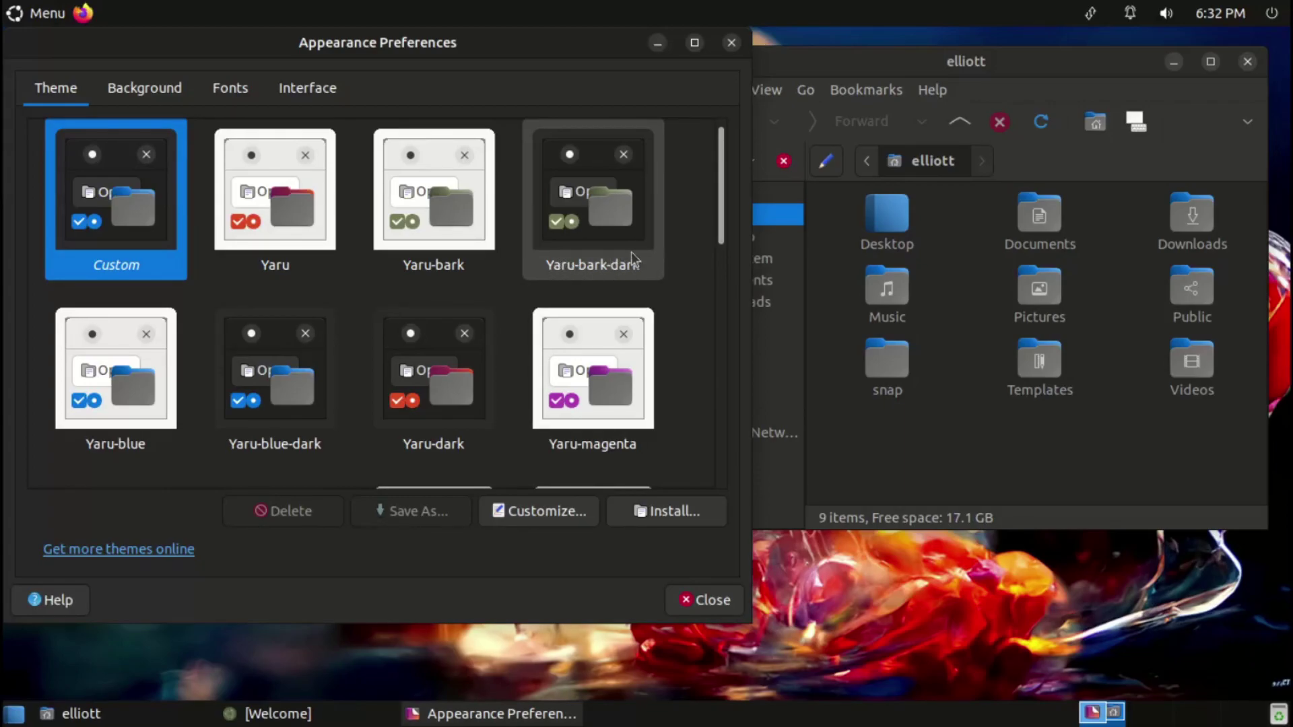
pyautogui.click(974, 459)
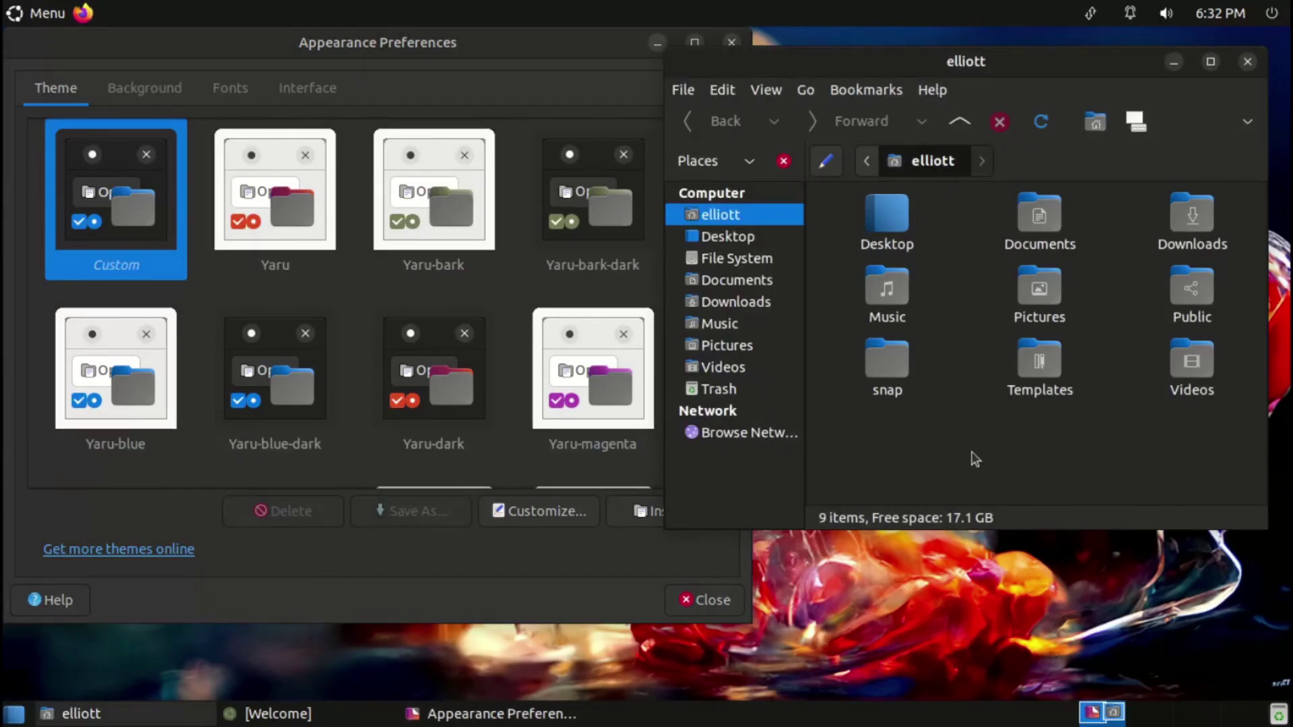
pyautogui.click(656, 42)
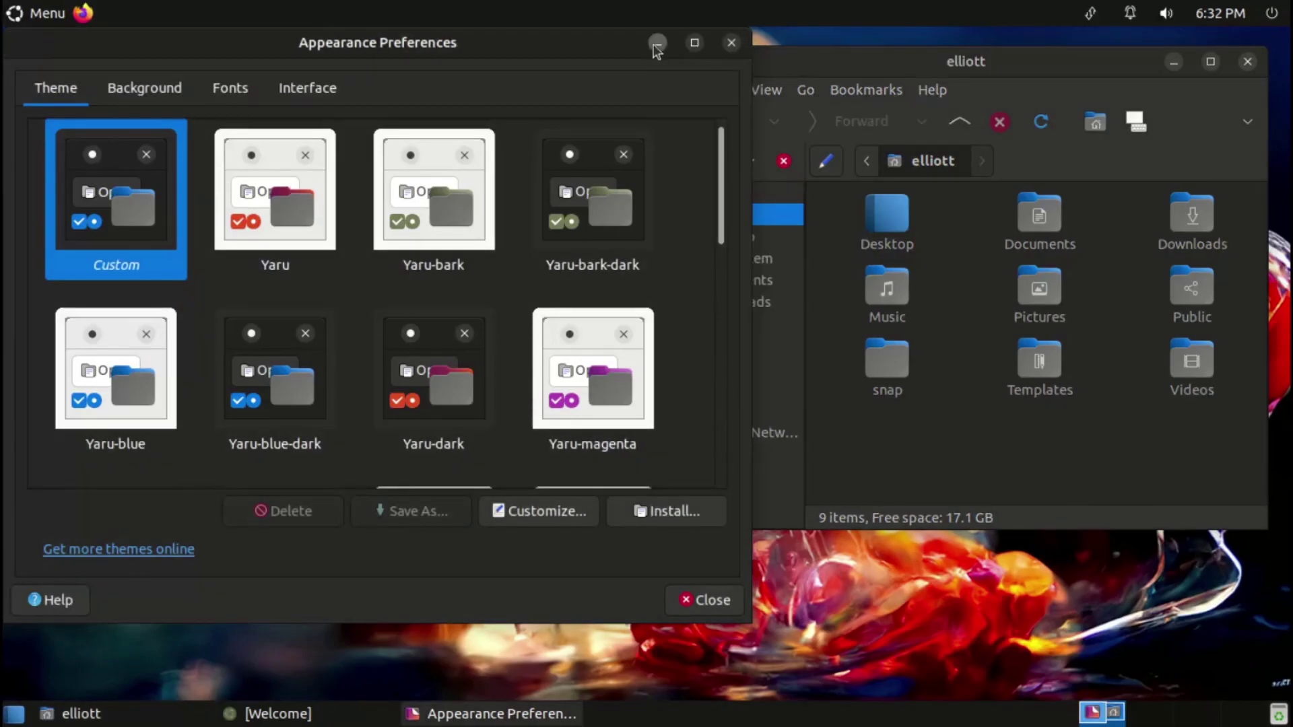
pyautogui.click(657, 42)
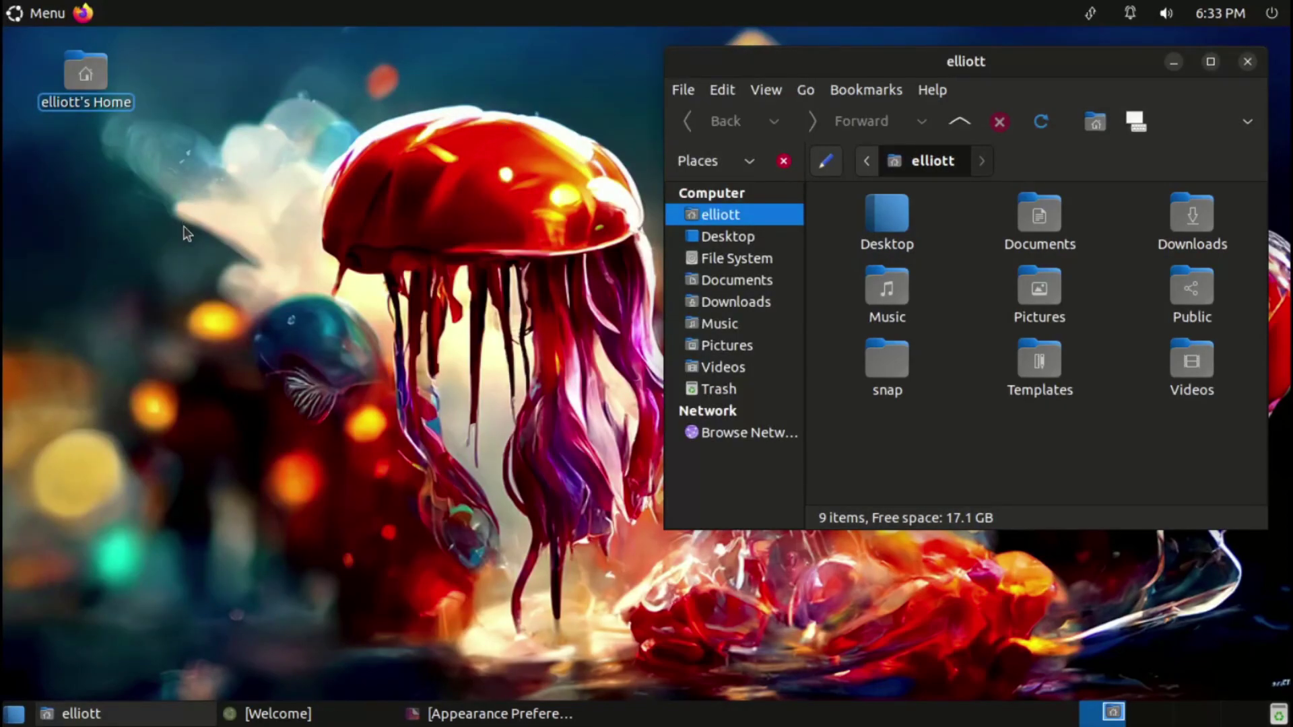
pyautogui.click(883, 71)
pyautogui.click(1269, 21)
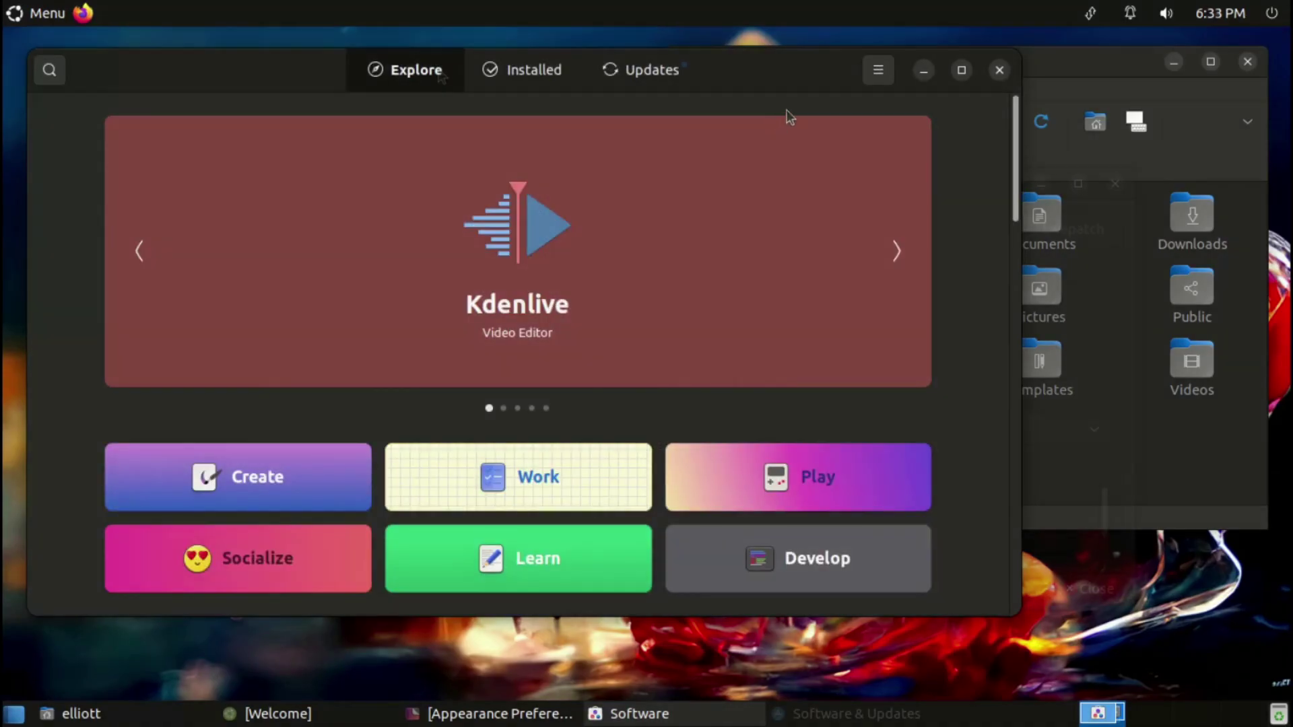
pyautogui.hotkey('alt', 'Tab')
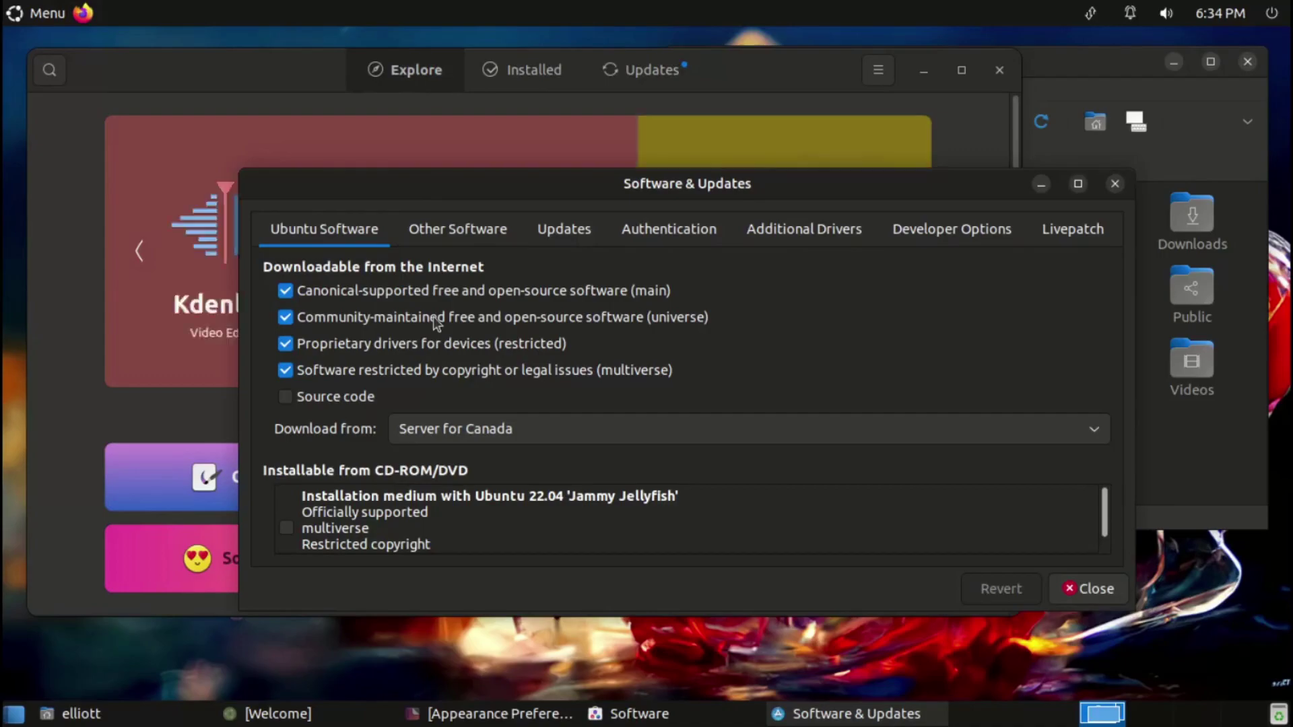
pyautogui.click(482, 248)
pyautogui.click(568, 237)
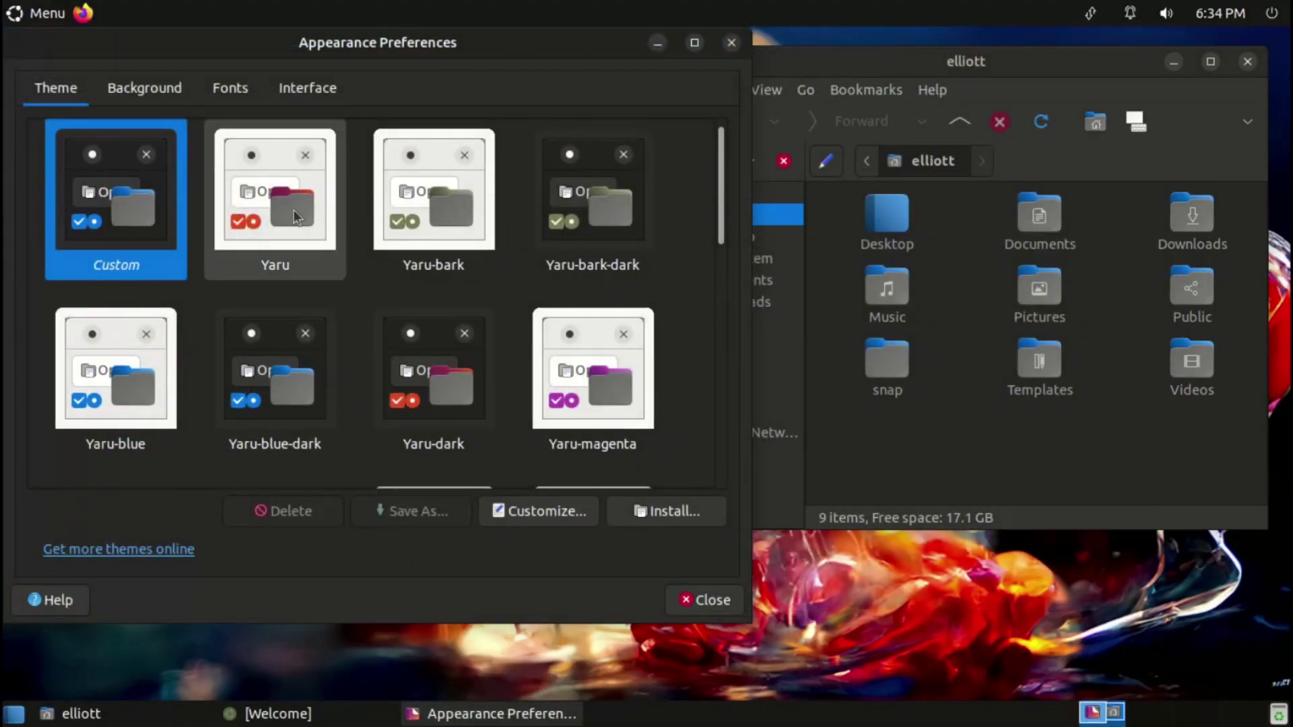
# Step: Apply Yaru-magenta and browse the applications menu and the top-panel network, notification, sound, calendar and session menus
pyautogui.scroll(-3, 293, 208)
pyautogui.scroll(-1, 294, 210)
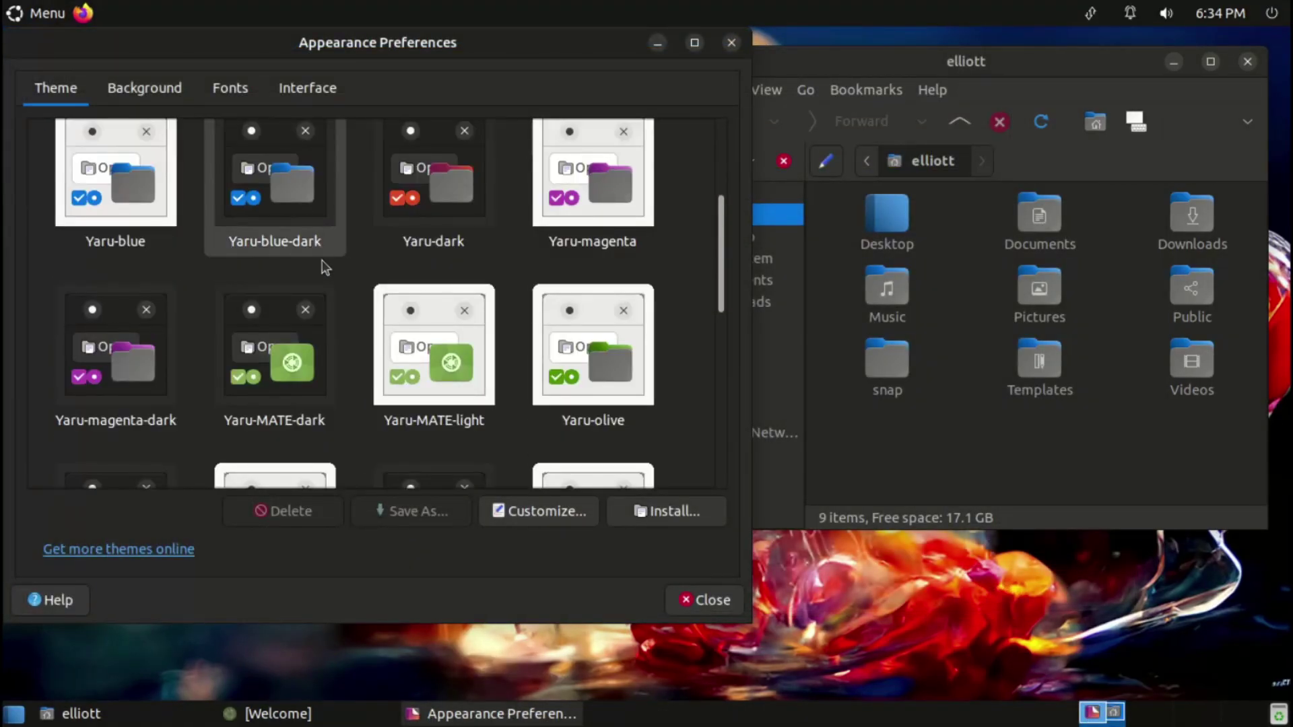
pyautogui.click(585, 219)
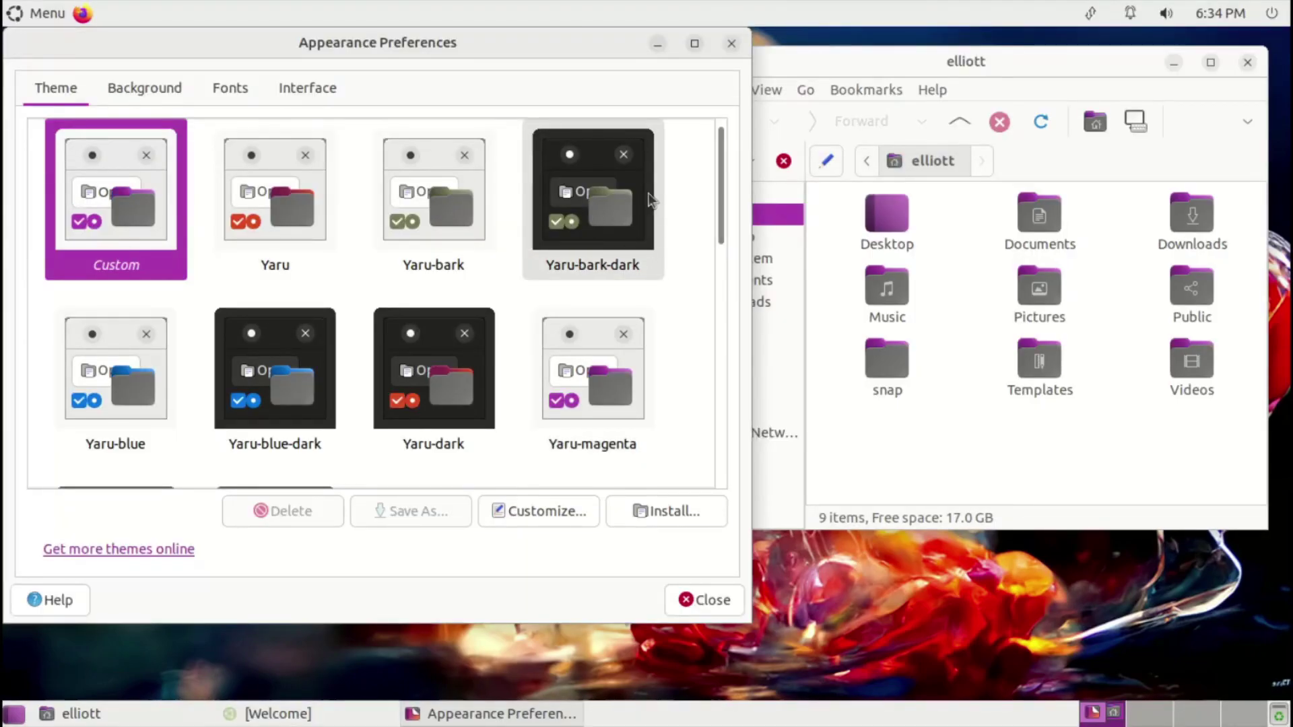
pyautogui.click(48, 15)
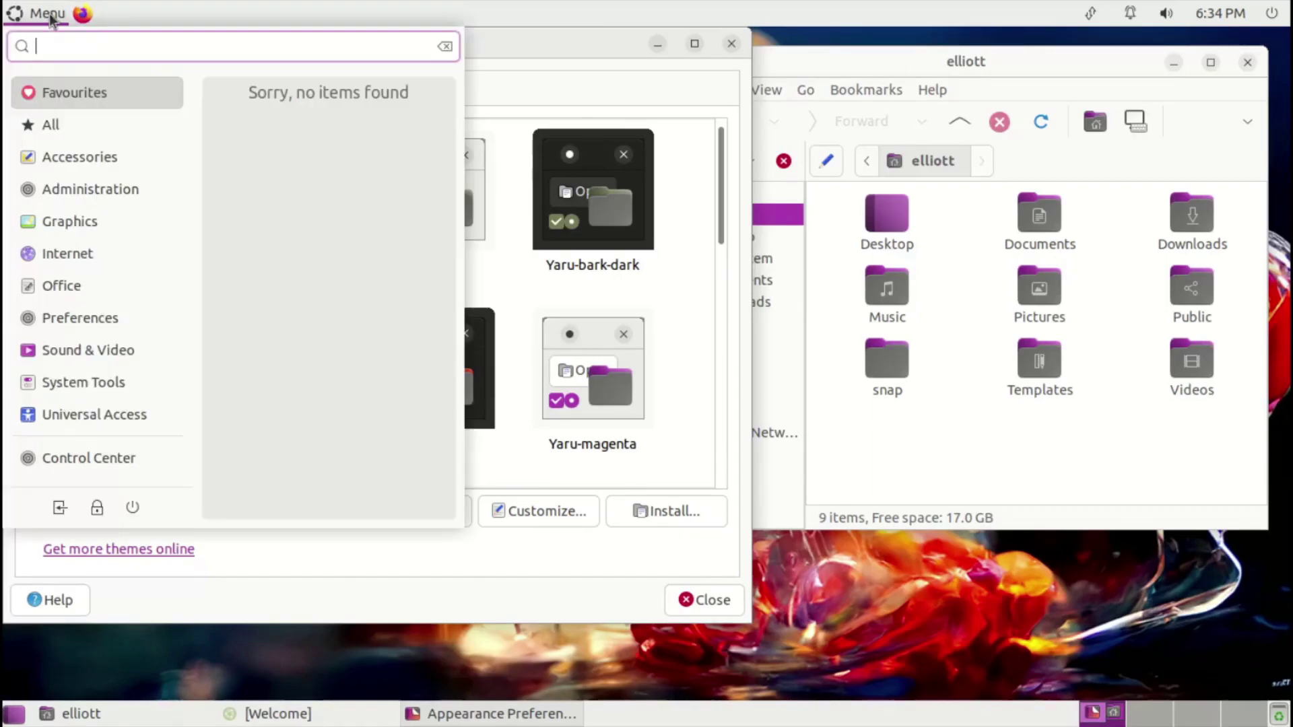
pyautogui.click(48, 15)
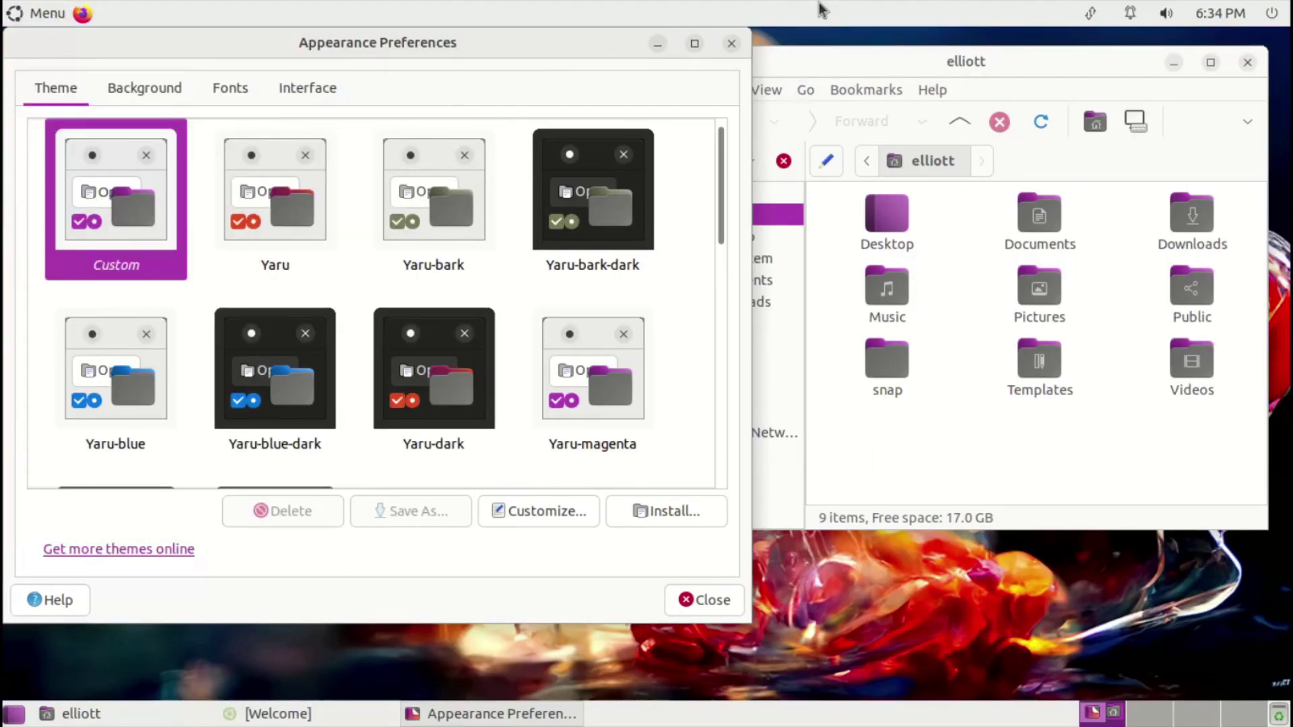
pyautogui.click(1092, 14)
pyautogui.click(1130, 13)
pyautogui.click(1167, 15)
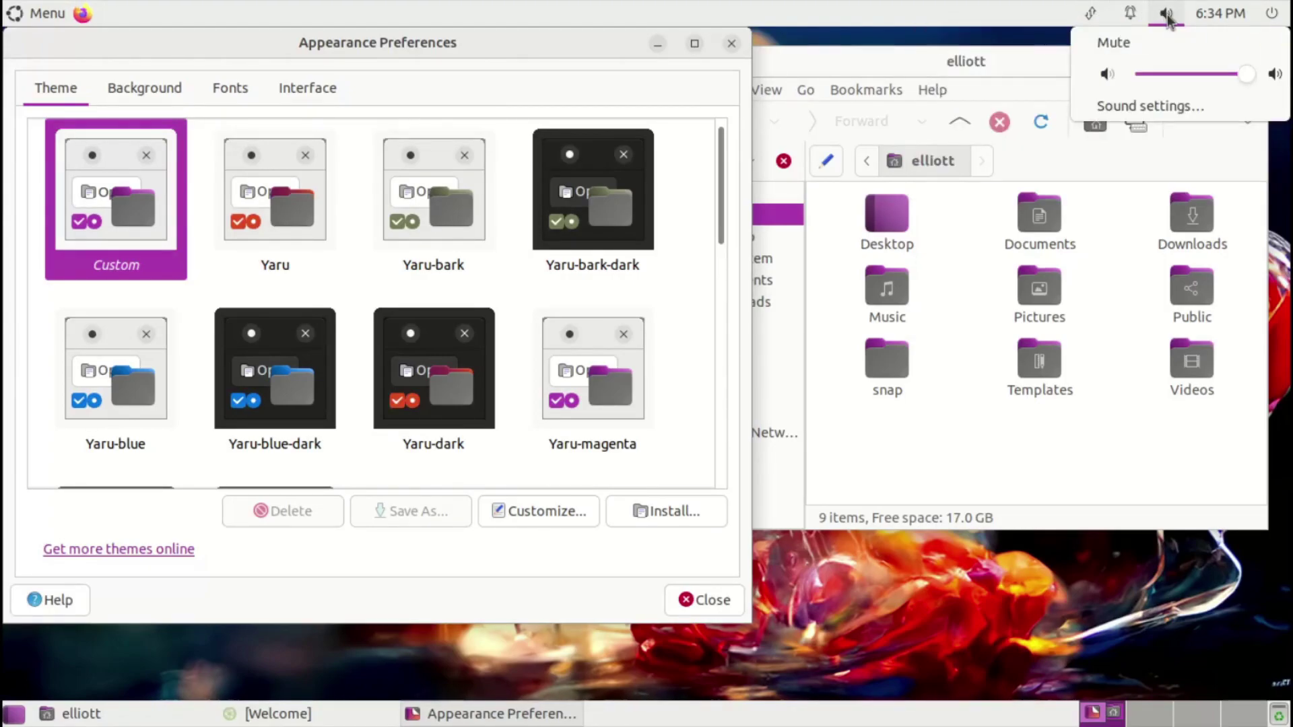
pyautogui.click(1220, 14)
pyautogui.click(1270, 15)
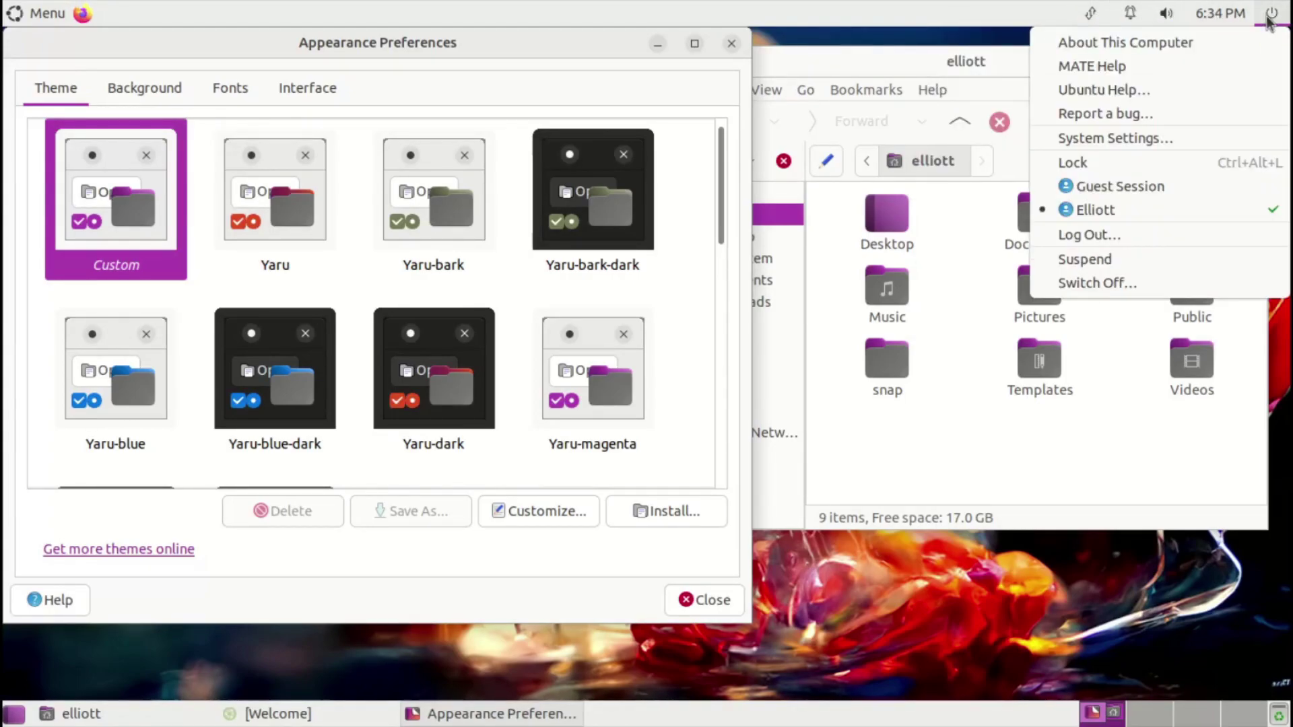
pyautogui.click(1271, 14)
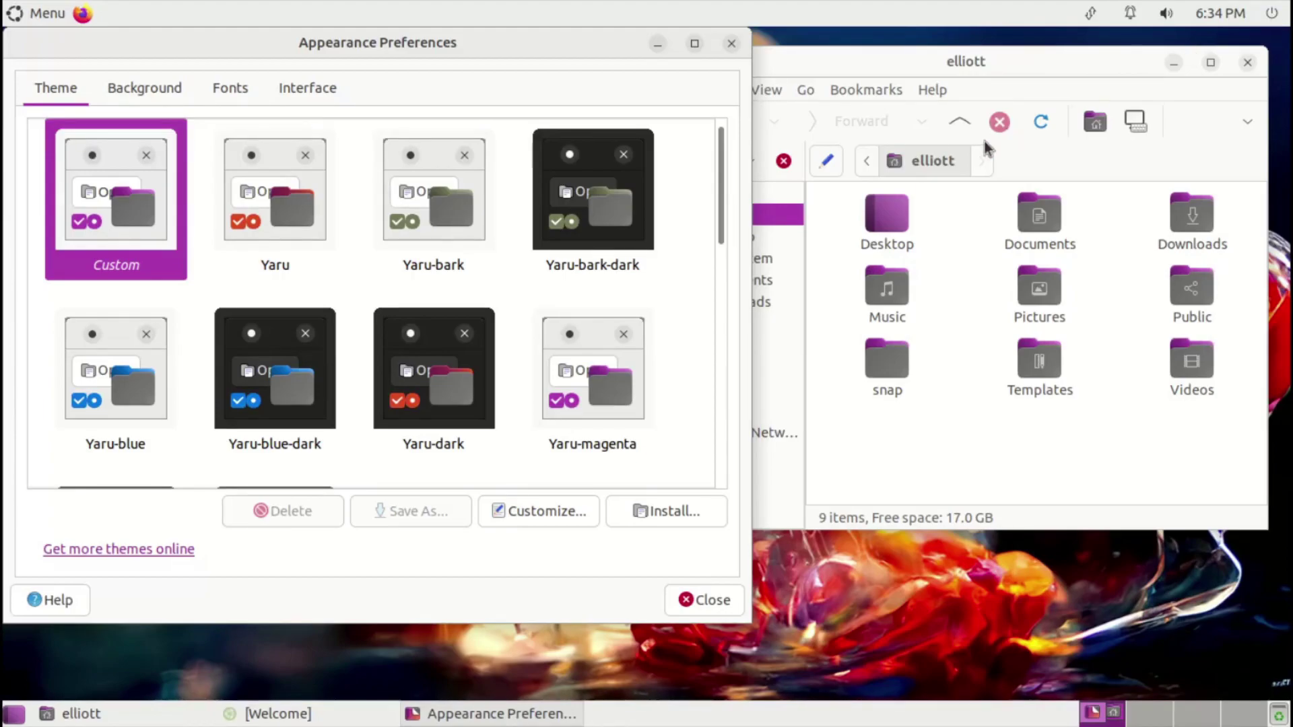
# Step: Try Yaru-blue-dark, then settle on Yaru-magenta-dark and minimize Appearance Preferences
pyautogui.click(281, 390)
pyautogui.scroll(-4, 282, 390)
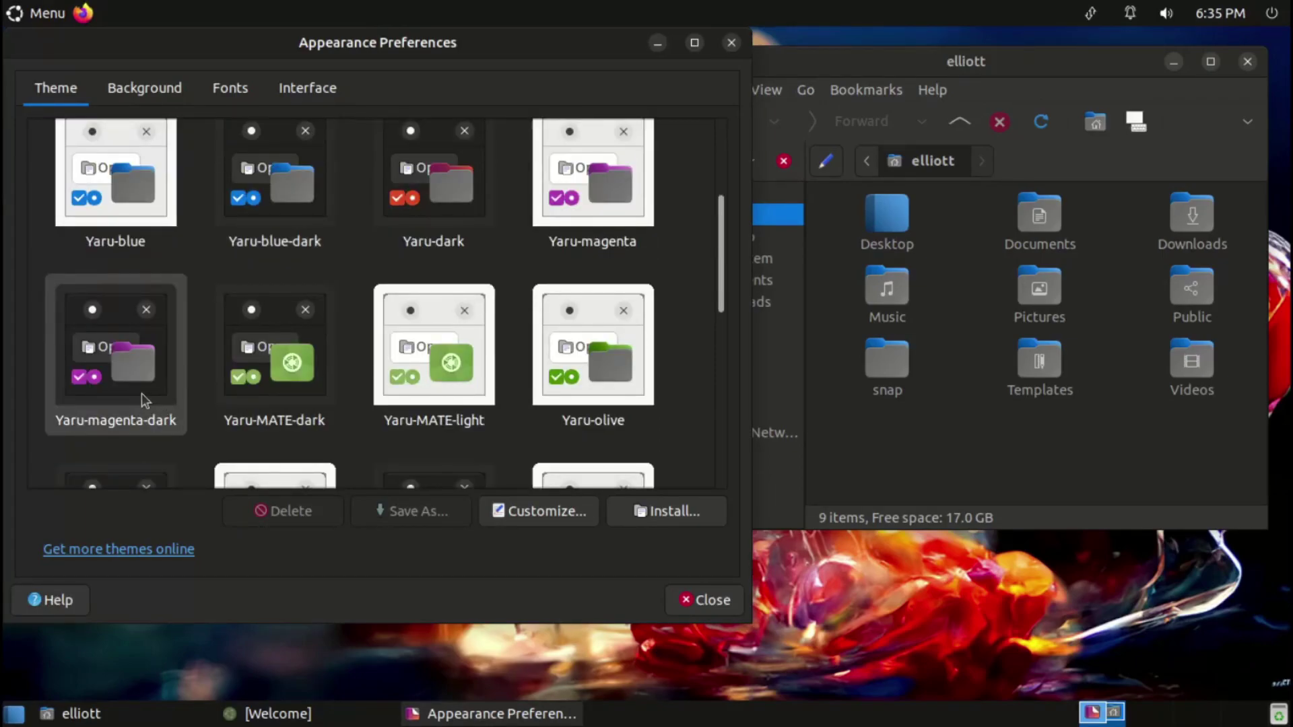
pyautogui.click(141, 393)
pyautogui.click(657, 56)
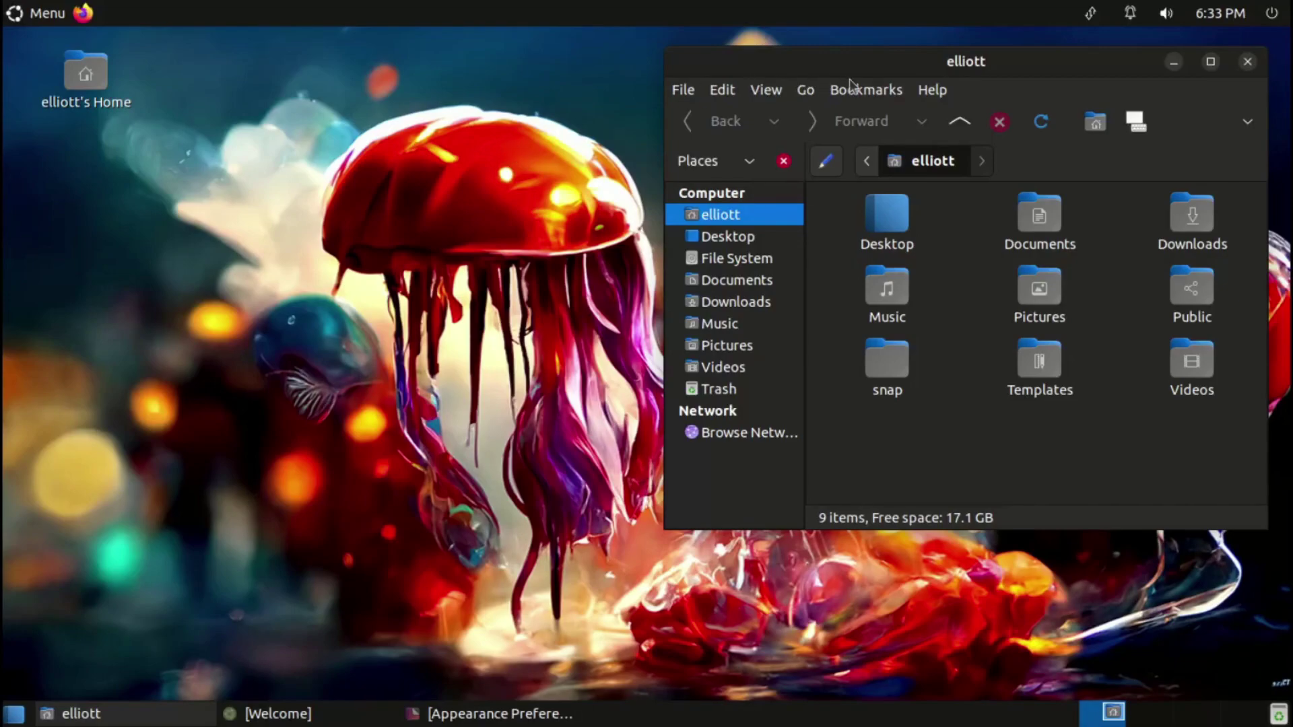
# Step: Recheck the session, calendar, sound, notification and network indicator menus in the magenta theme
pyautogui.click(1271, 25)
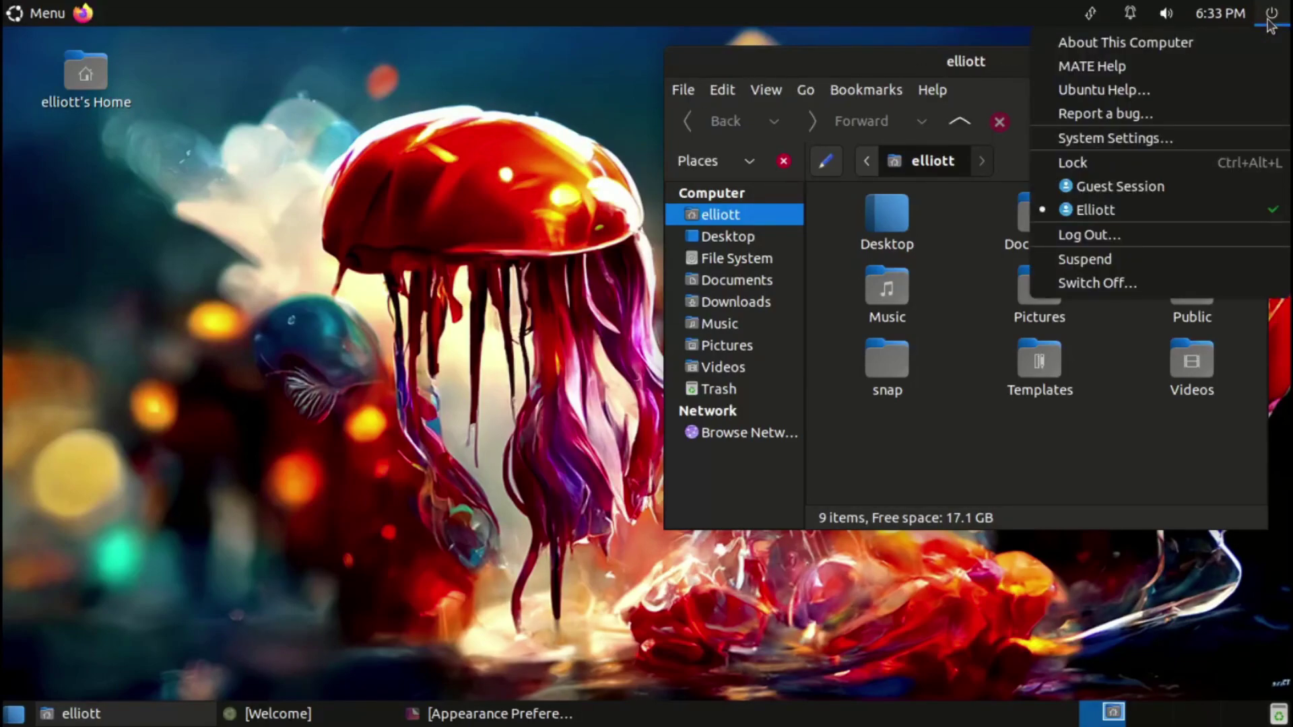
pyautogui.click(1242, 22)
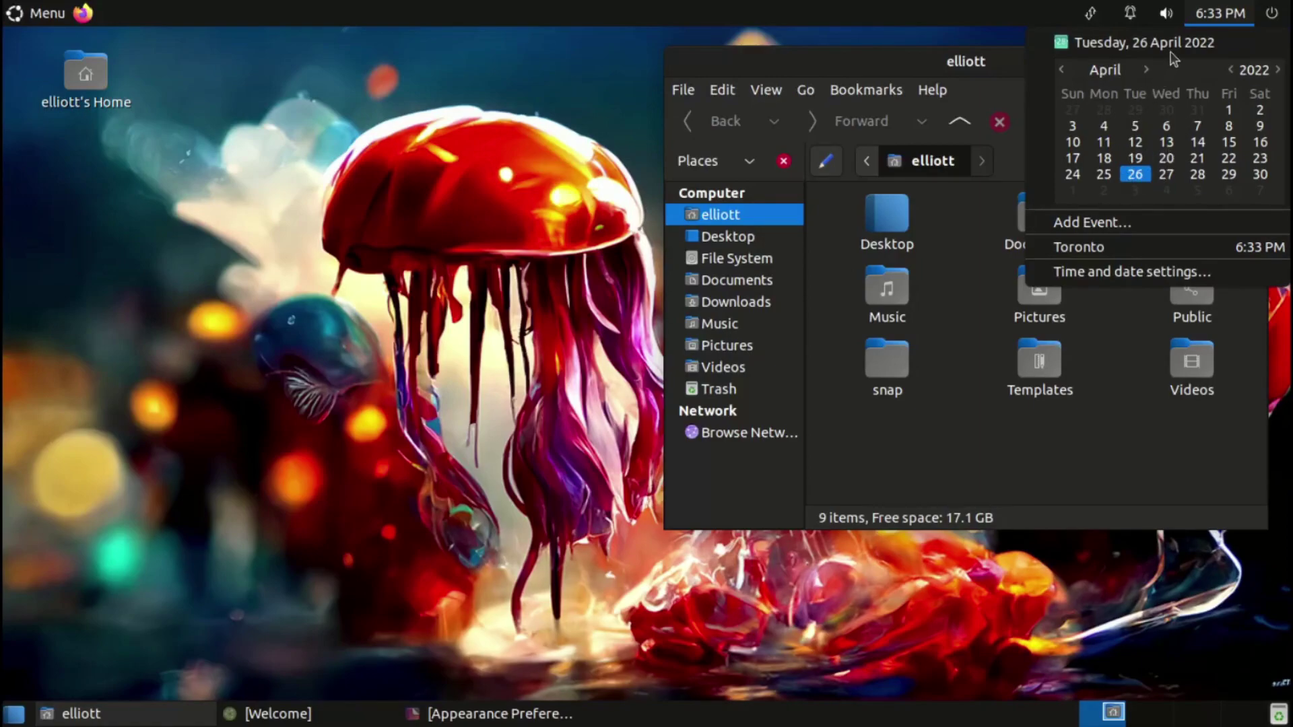
pyautogui.click(1172, 17)
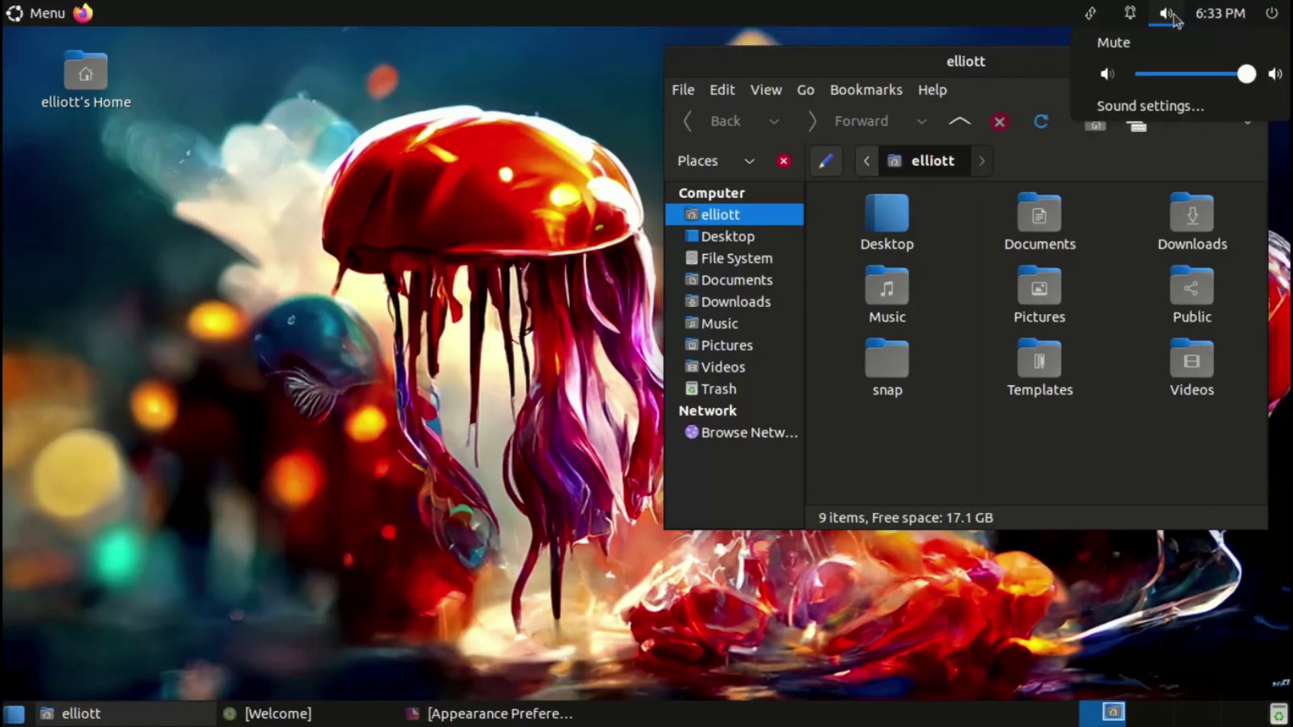
pyautogui.click(1135, 18)
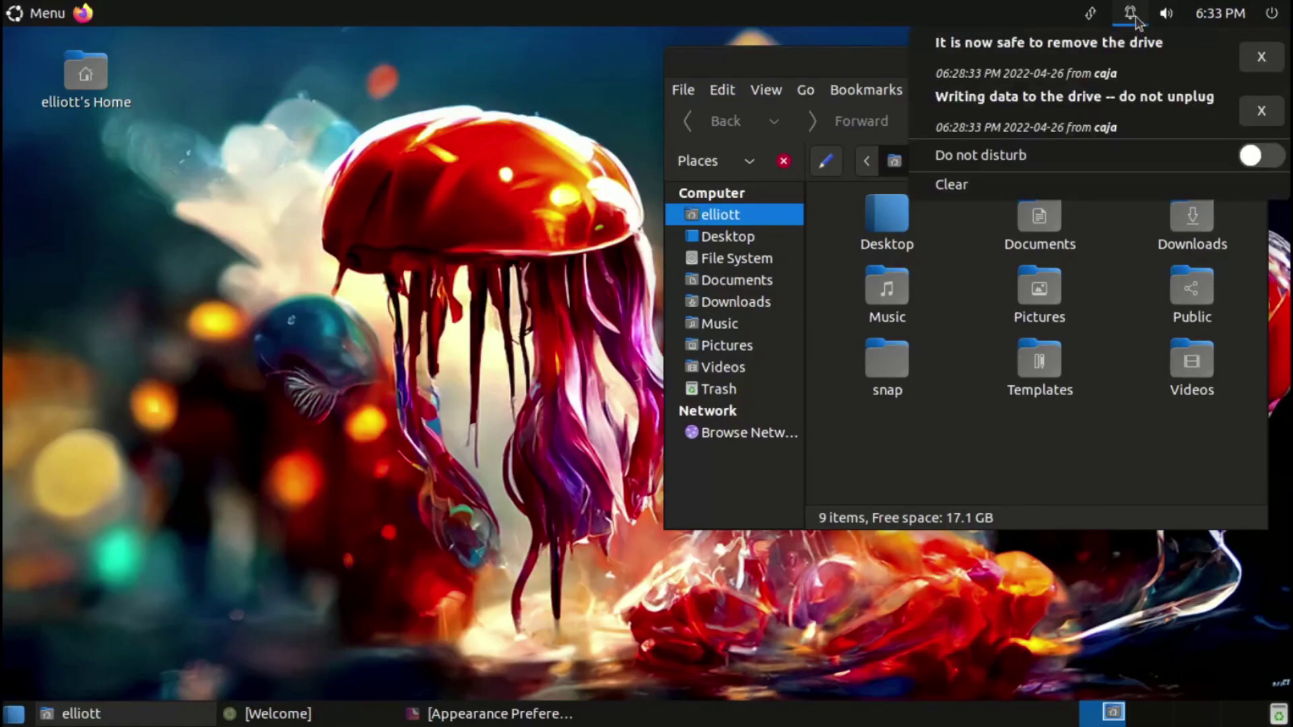
pyautogui.click(1092, 16)
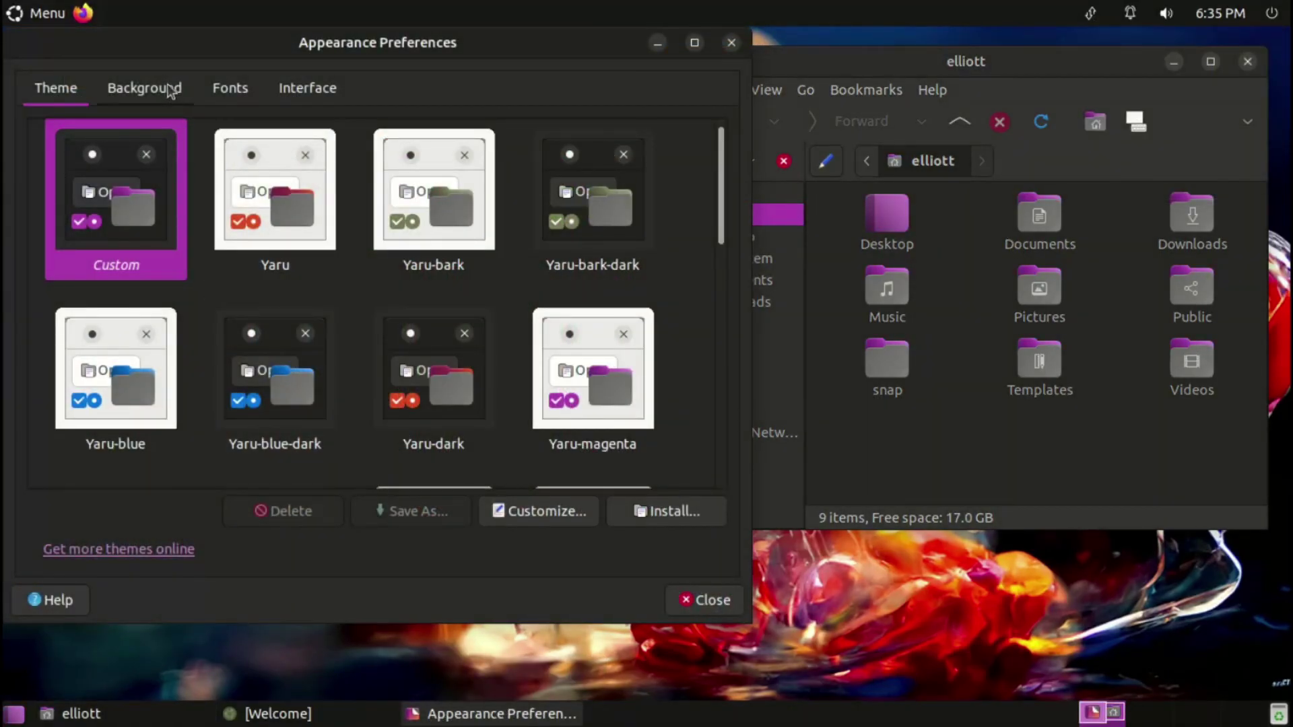
# Step: Show the Background tab, close the home folder window, and move Appearance Preferences aside
pyautogui.click(163, 99)
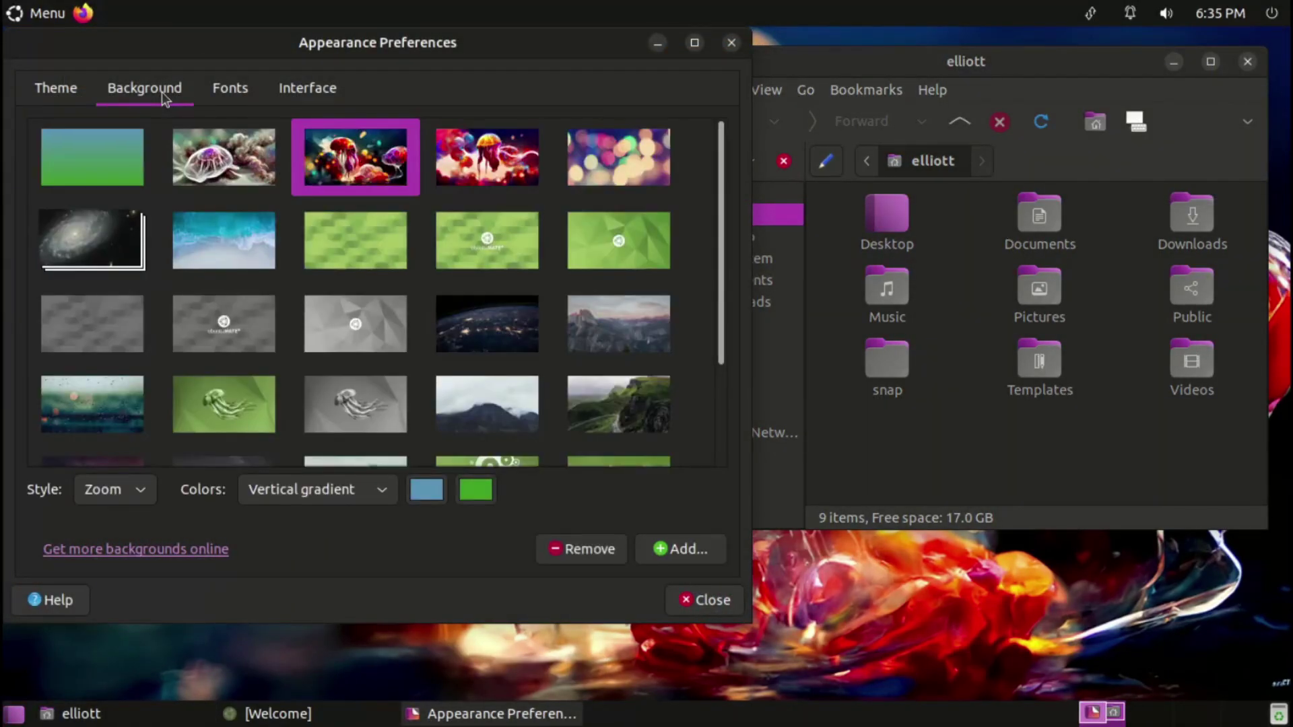
pyautogui.click(1247, 61)
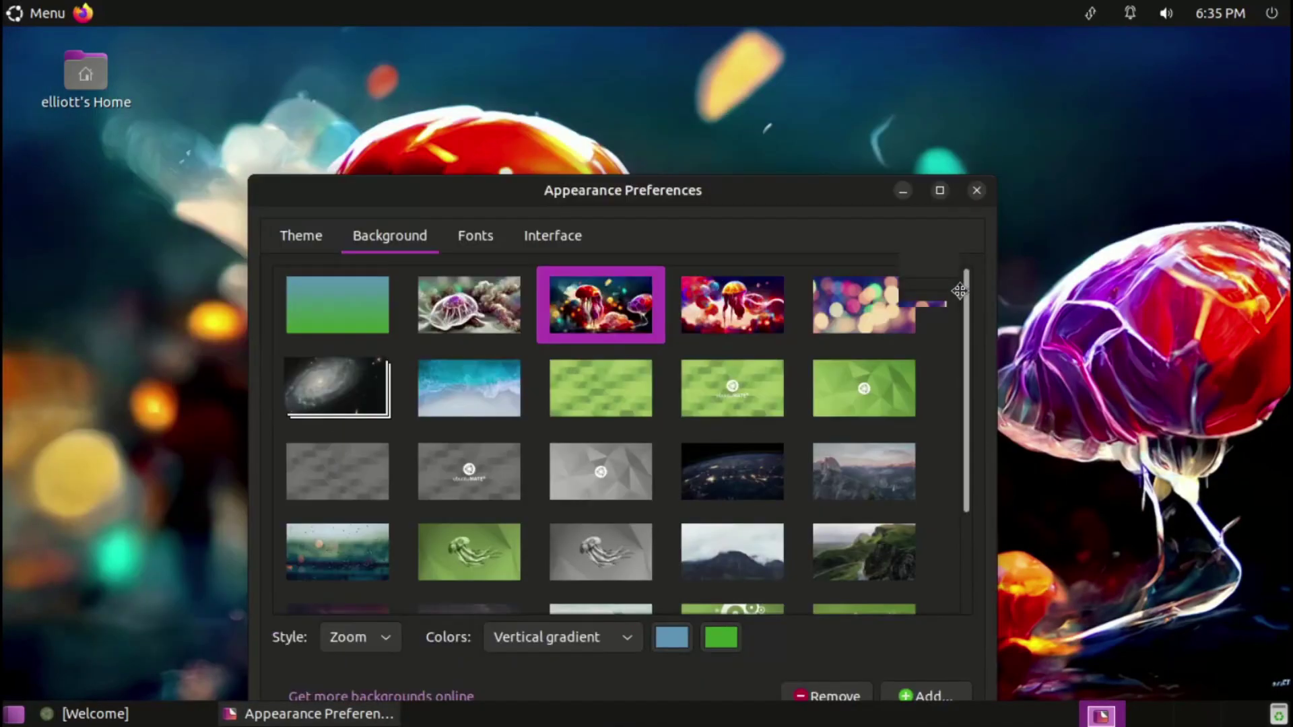
pyautogui.moveTo(1003, 310); pyautogui.dragTo(1174, 288)
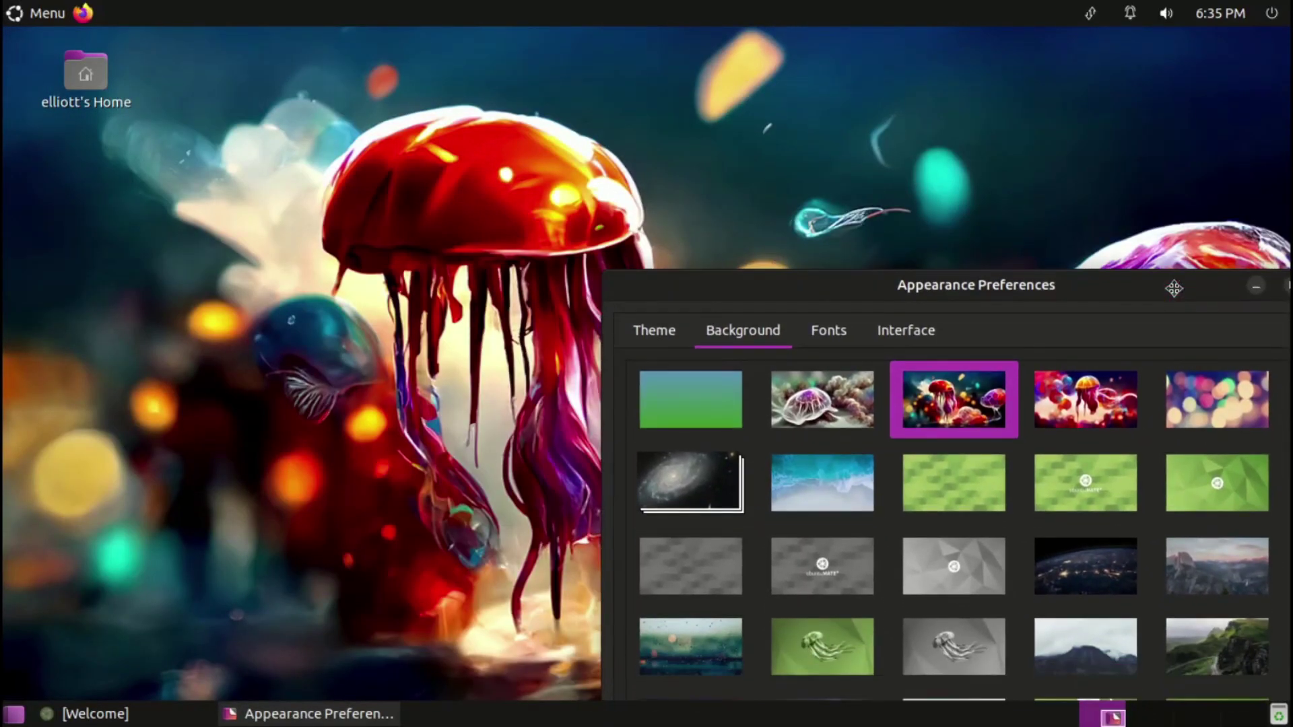
# Step: Try the green, grey, turtle-like and AI-generated jellyfish wallpapers, keep the red jellyfish, and close Appearance Preferences
pyautogui.click(808, 648)
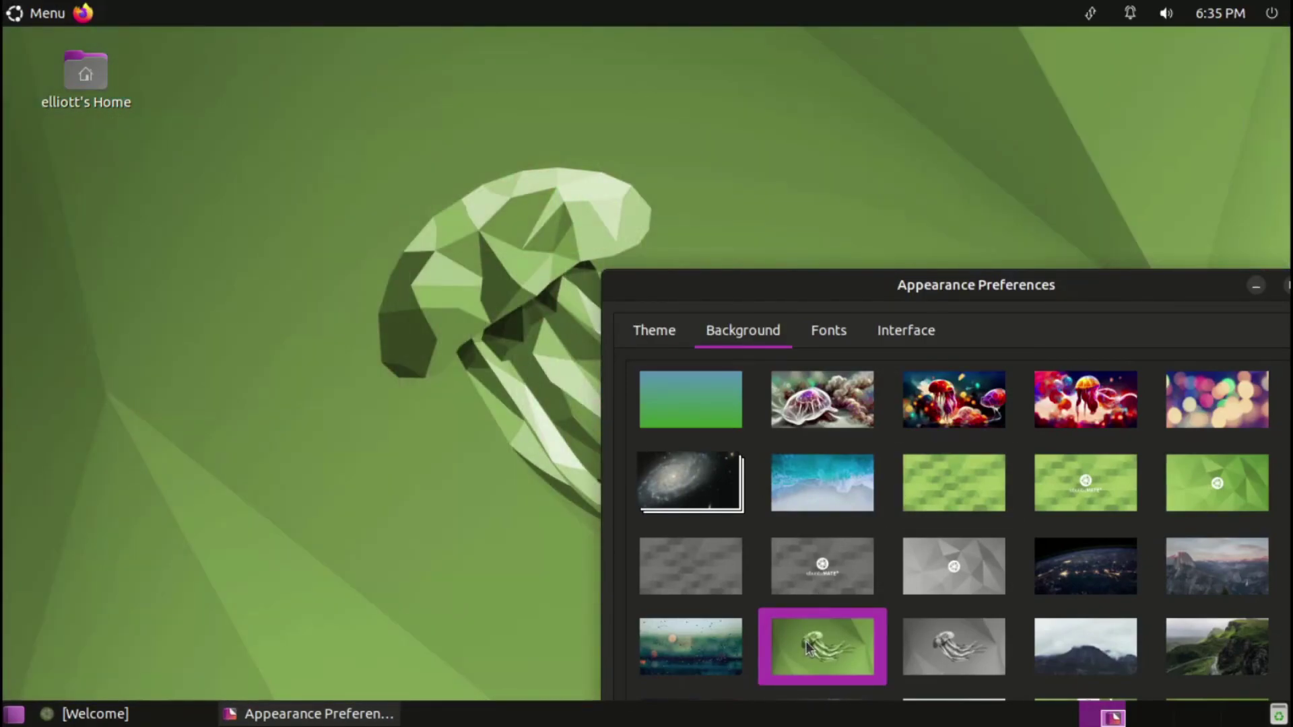
pyautogui.click(940, 668)
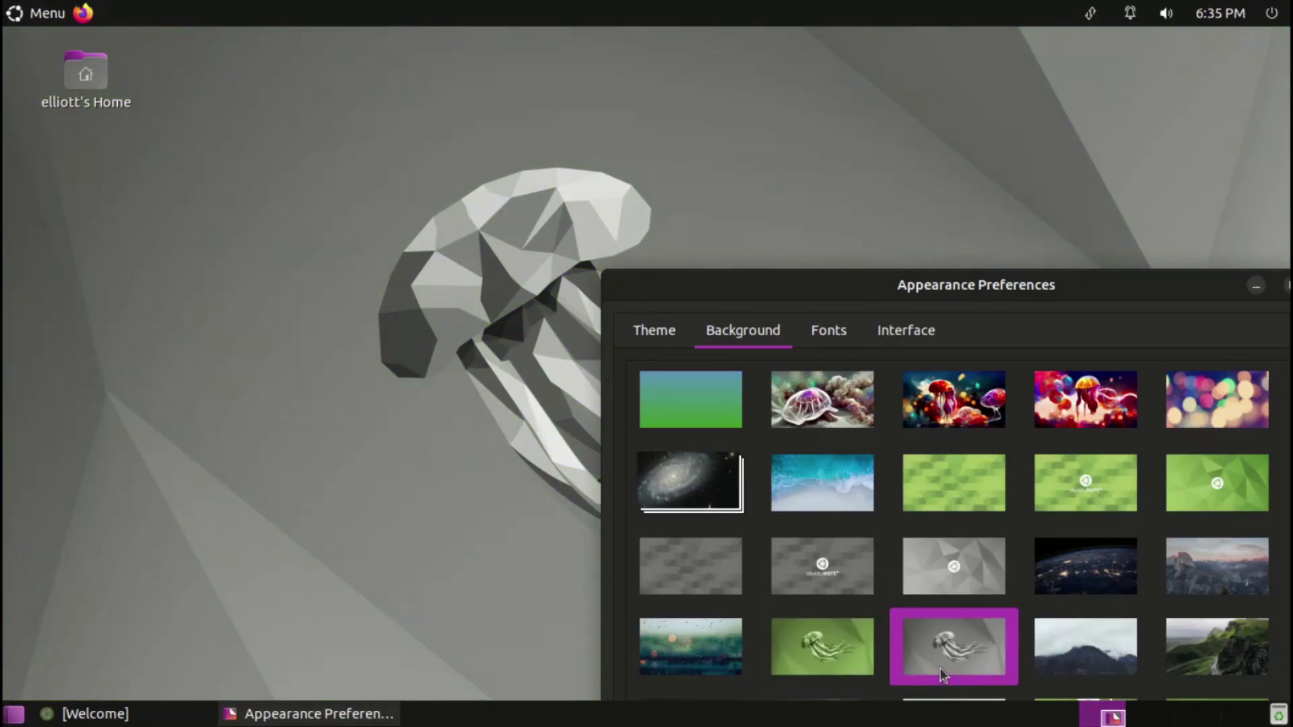
pyautogui.click(835, 417)
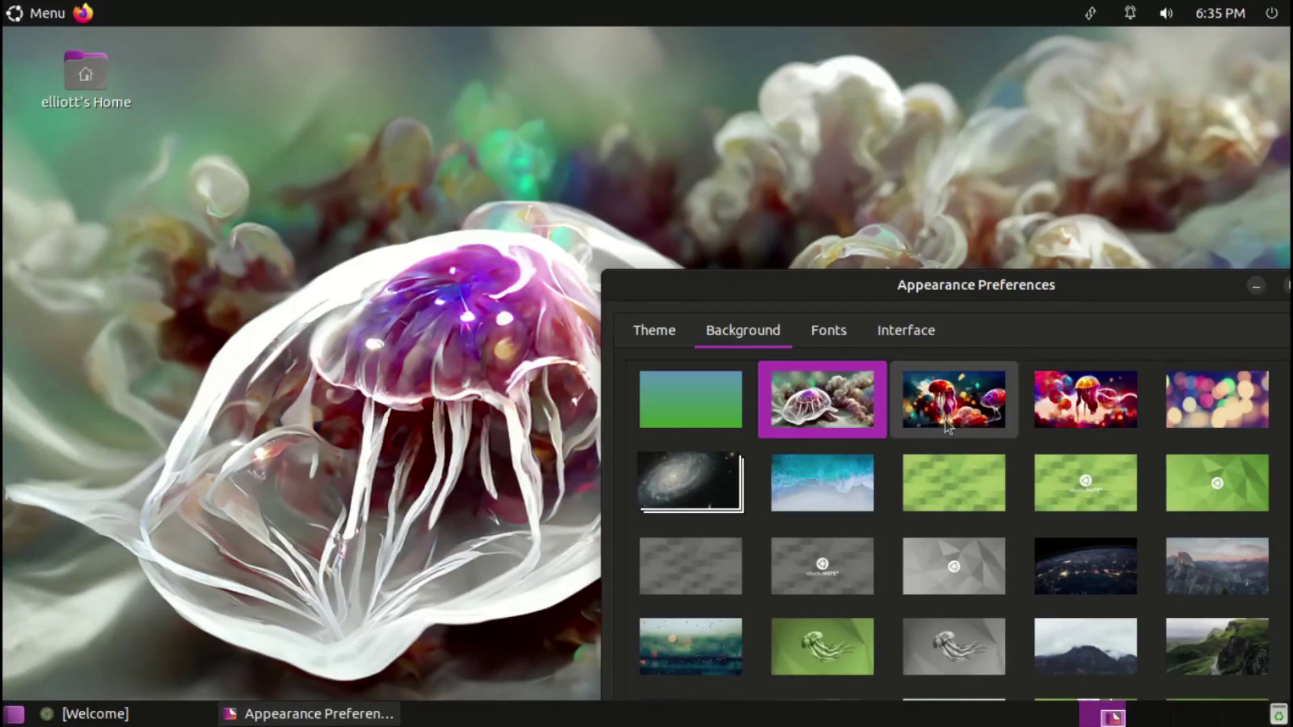
pyautogui.click(948, 425)
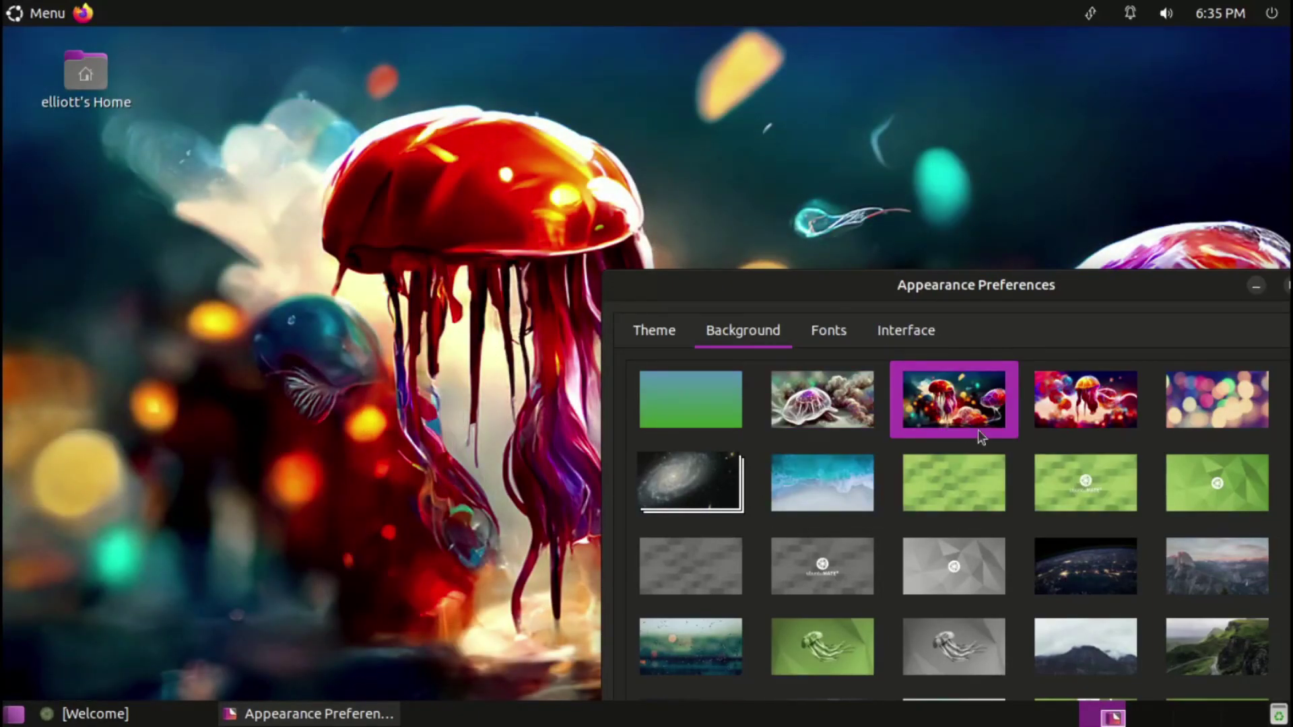
pyautogui.click(1090, 409)
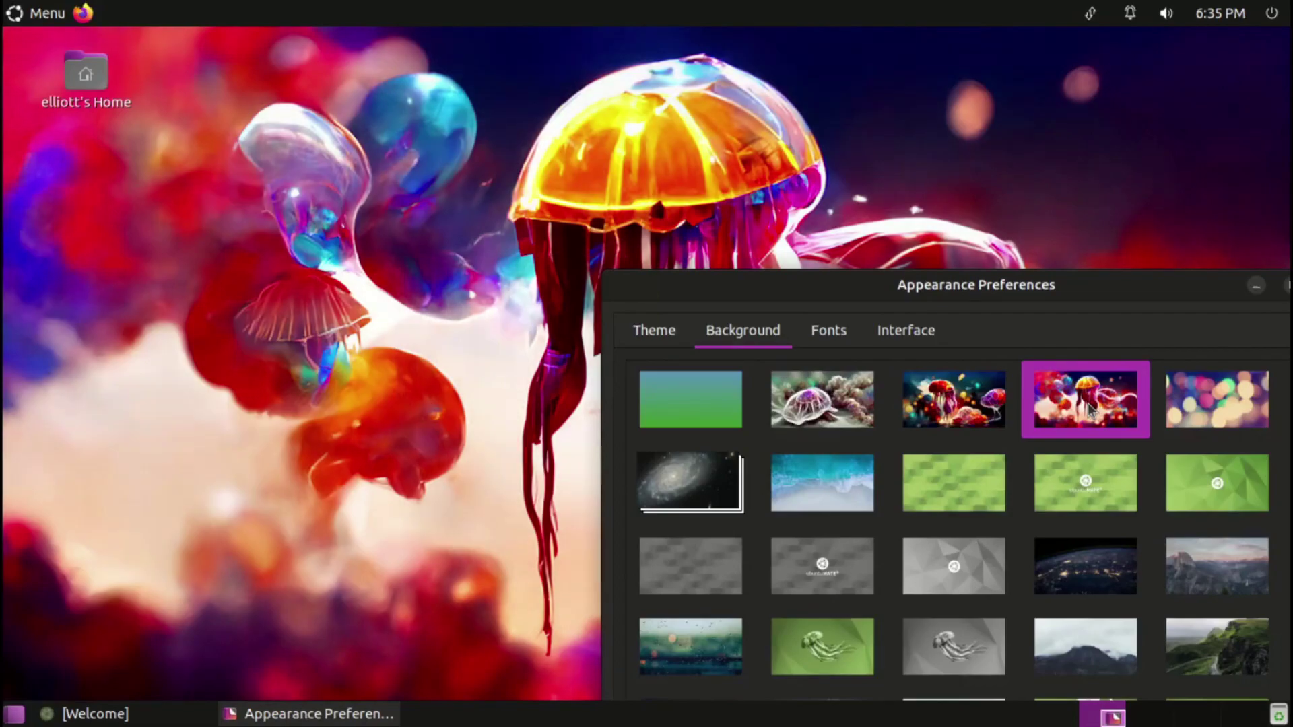
pyautogui.click(967, 412)
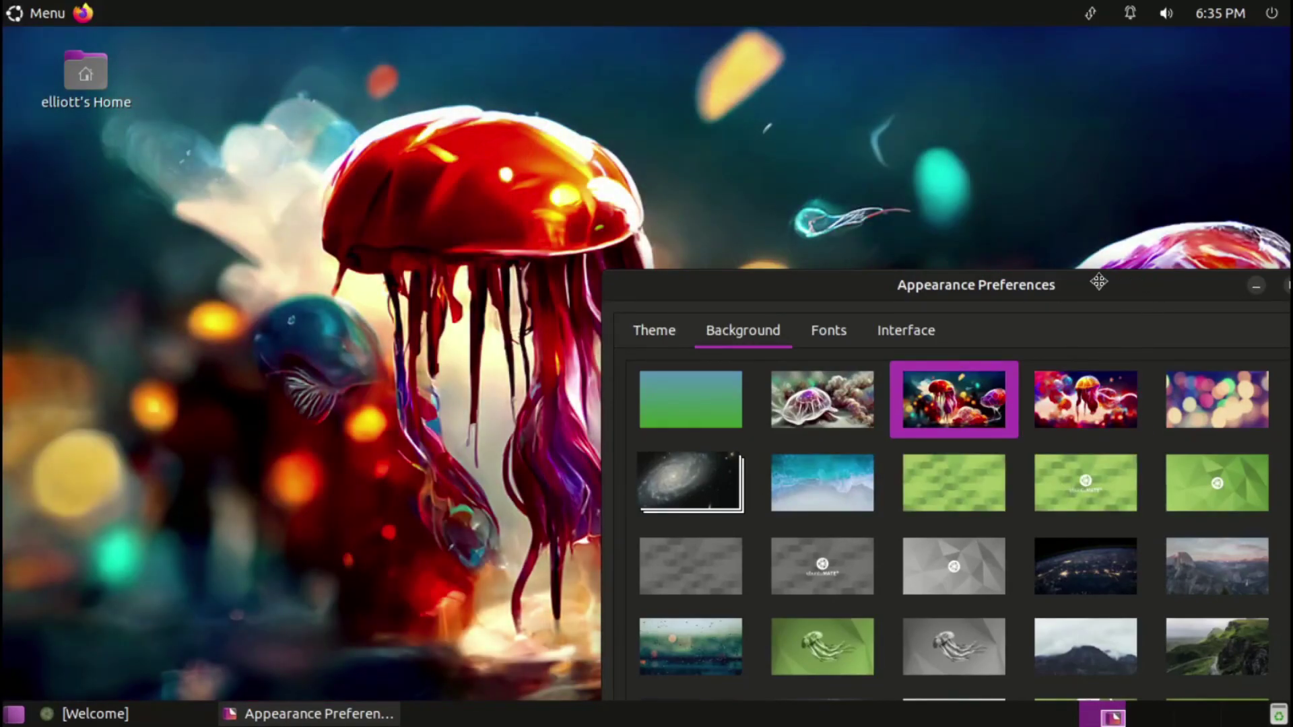
pyautogui.moveTo(1099, 283); pyautogui.dragTo(990, 286)
pyautogui.click(1227, 289)
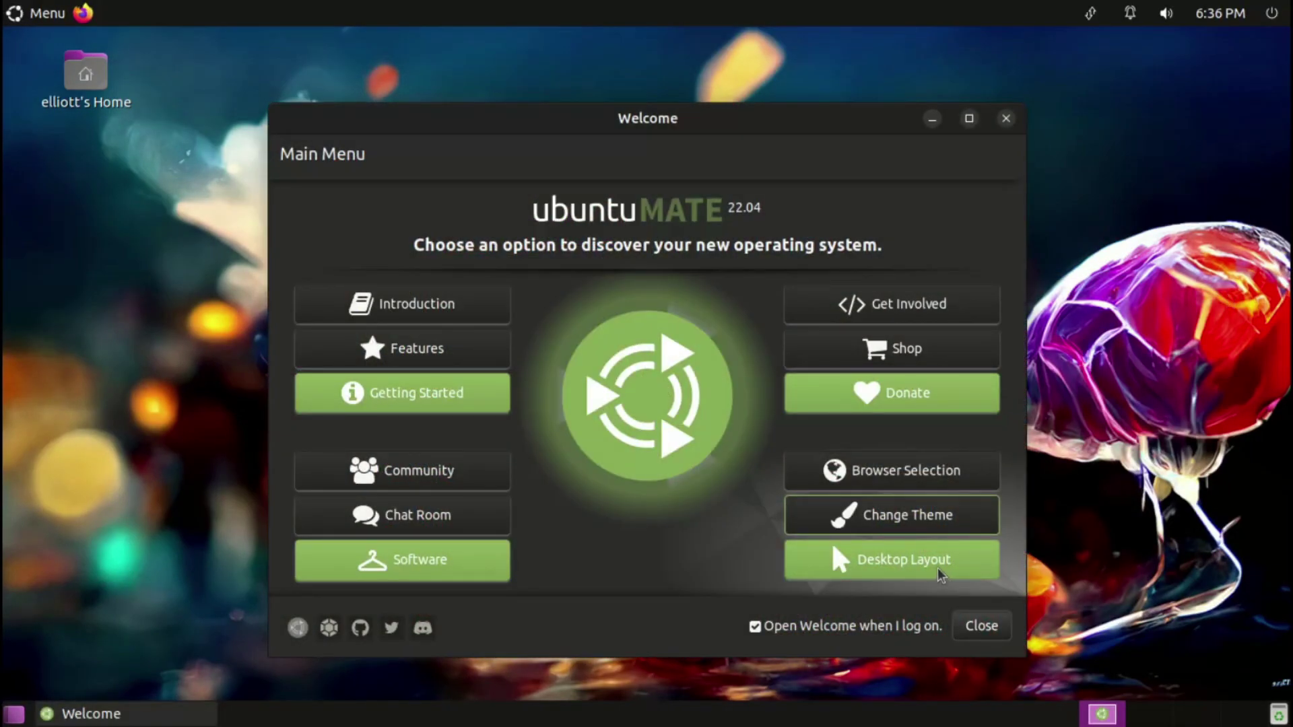
# Step: Switch to the Traditional desktop layout via Desktop Layout's Show More options
pyautogui.click(937, 567)
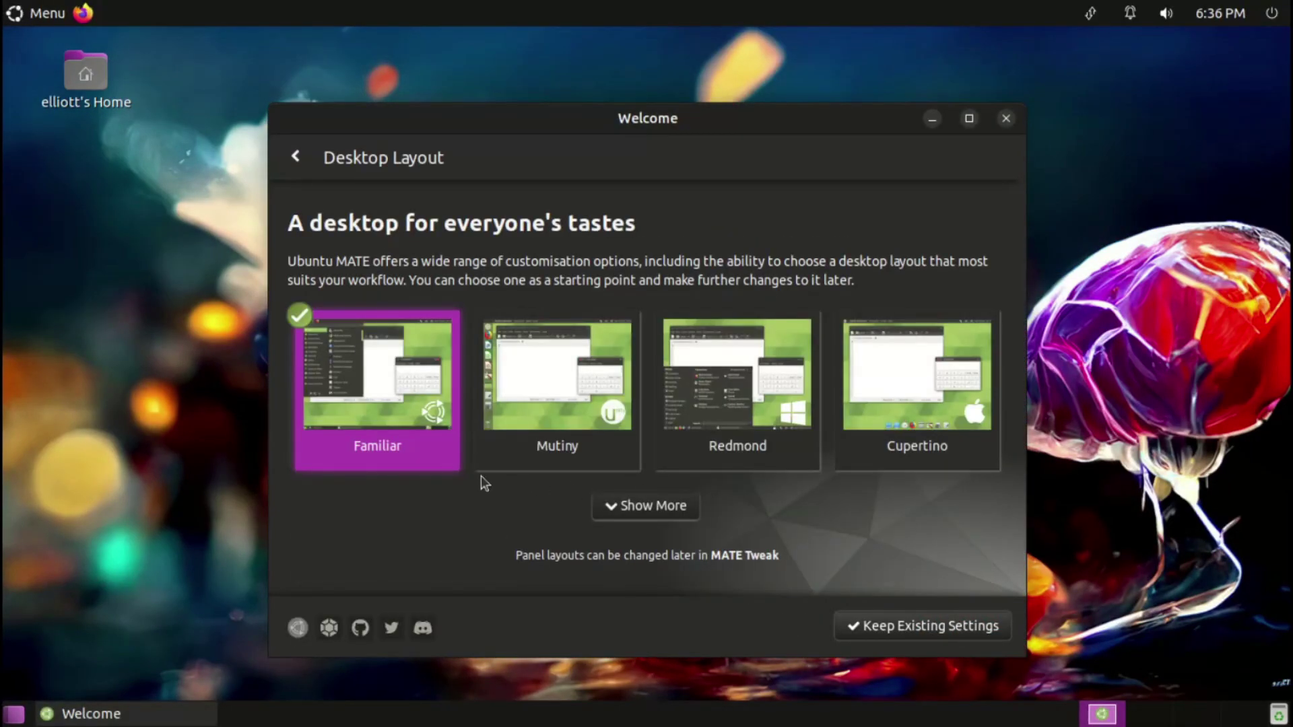
pyautogui.click(662, 506)
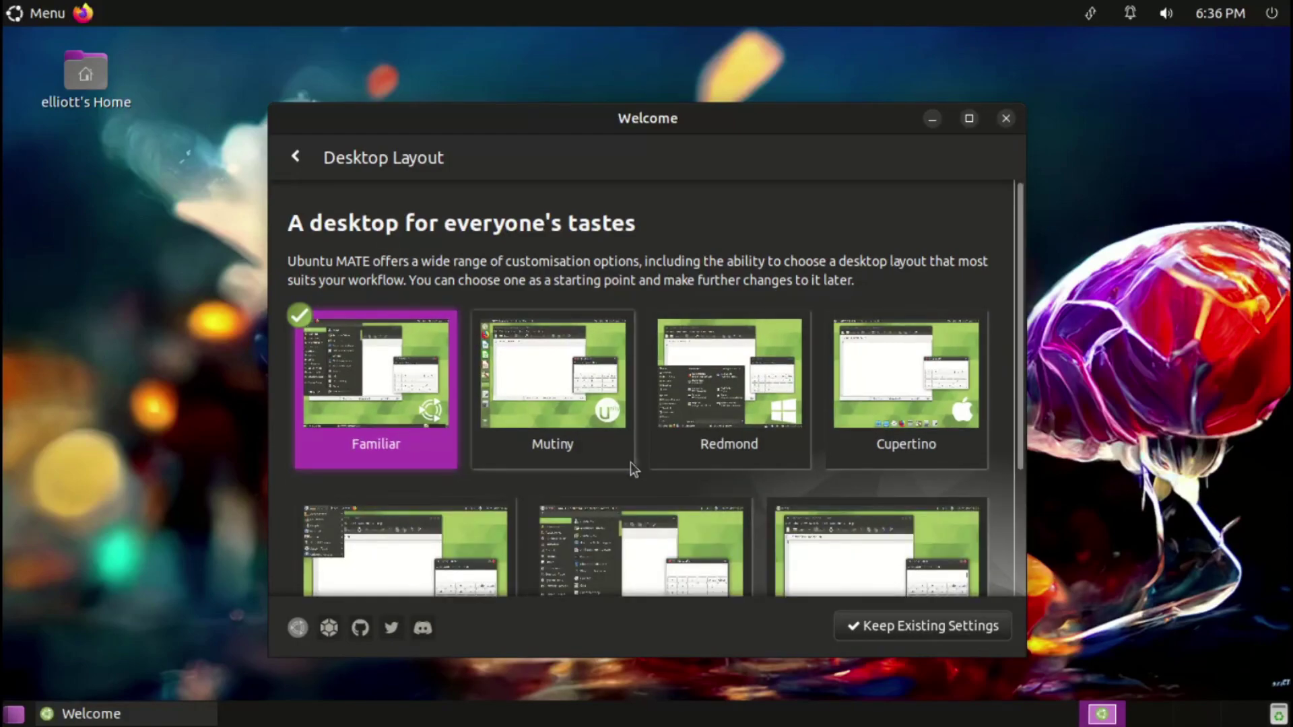
pyautogui.scroll(-2, 630, 462)
pyautogui.scroll(-2, 631, 462)
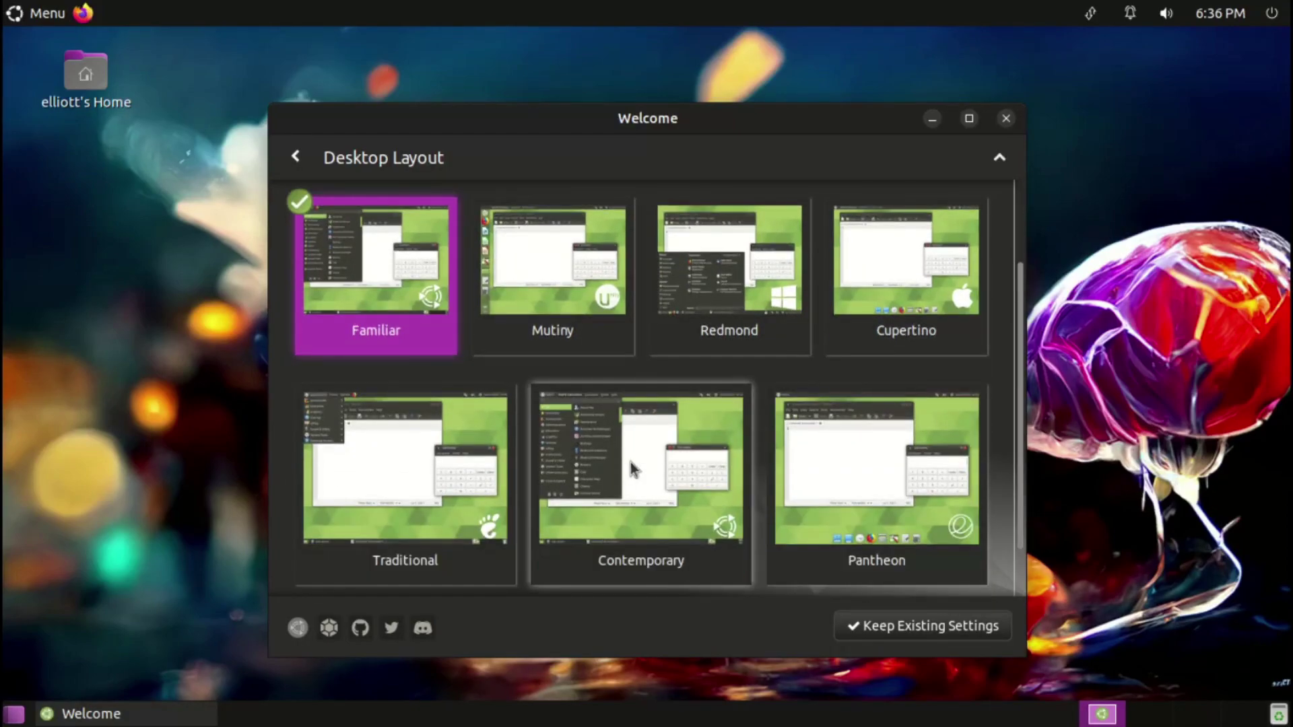
pyautogui.click(419, 519)
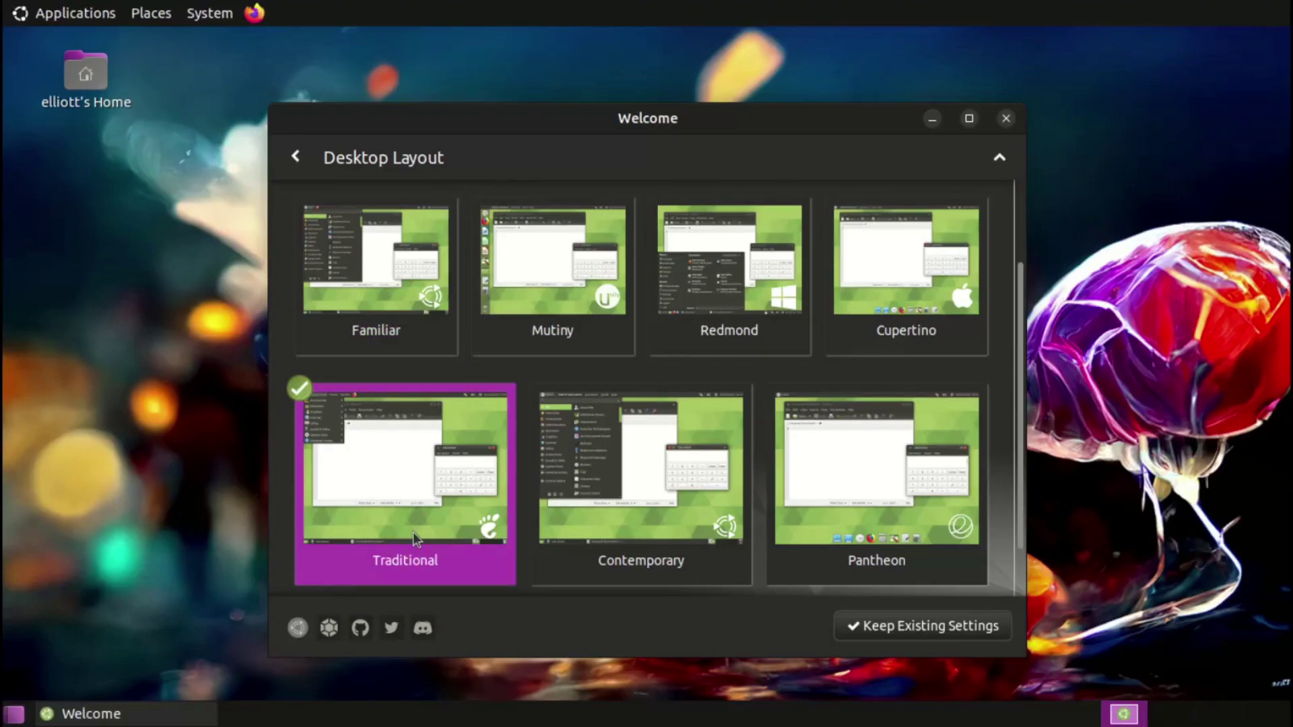
# Step: Explore the Traditional layout's Applications, Places and System menus and the session indicators
pyautogui.click(91, 13)
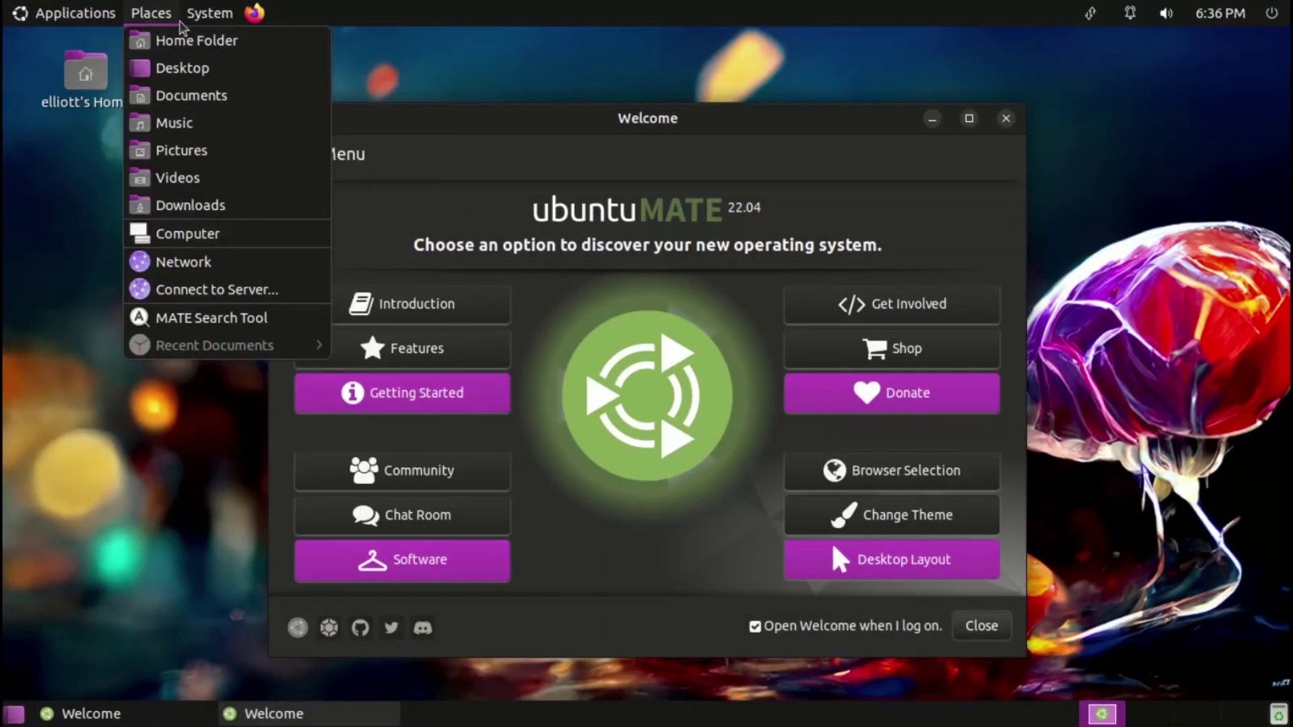
pyautogui.moveTo(193, 21)
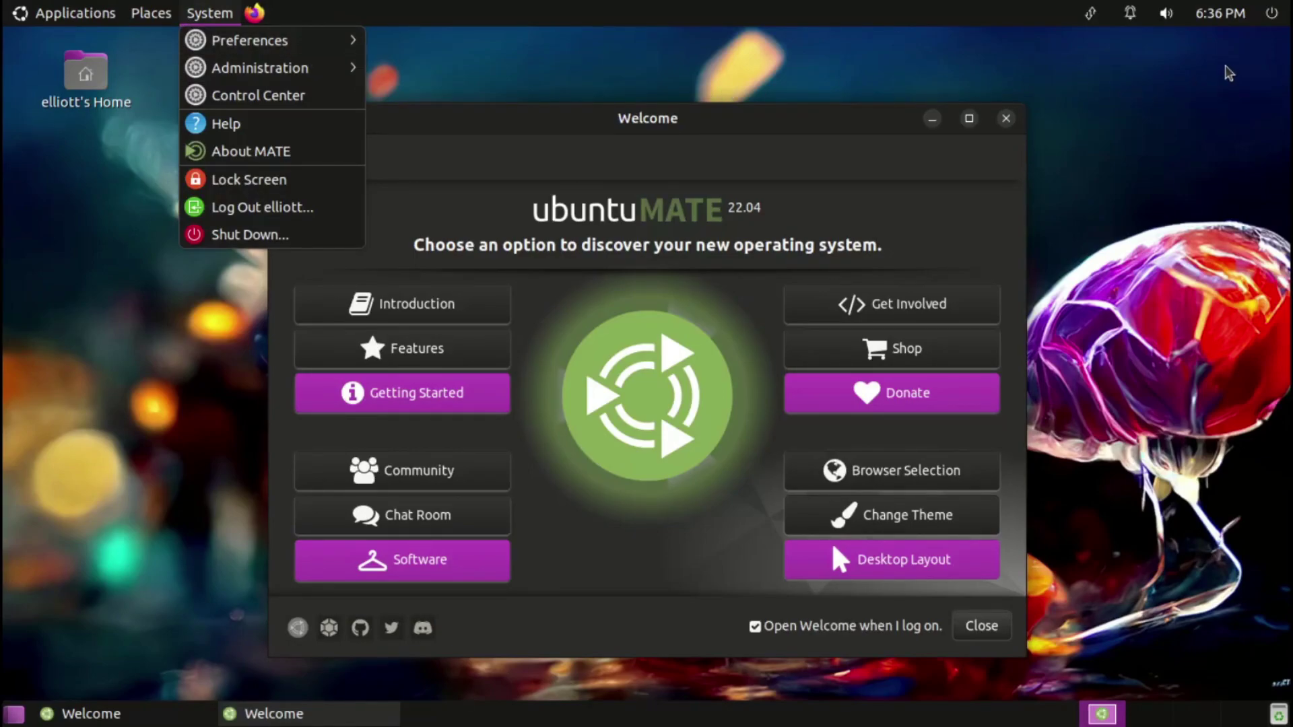
pyautogui.click(1272, 21)
pyautogui.click(1272, 22)
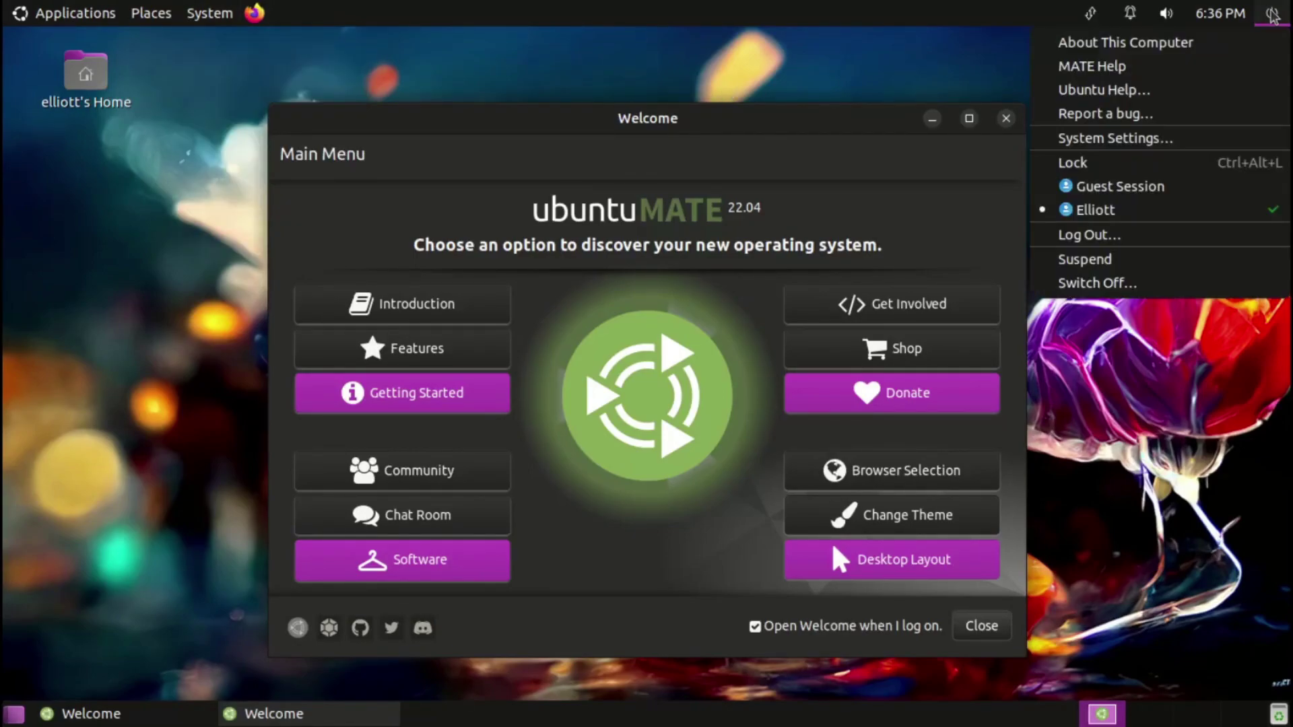
pyautogui.moveTo(1160, 22)
pyautogui.moveTo(1099, 19)
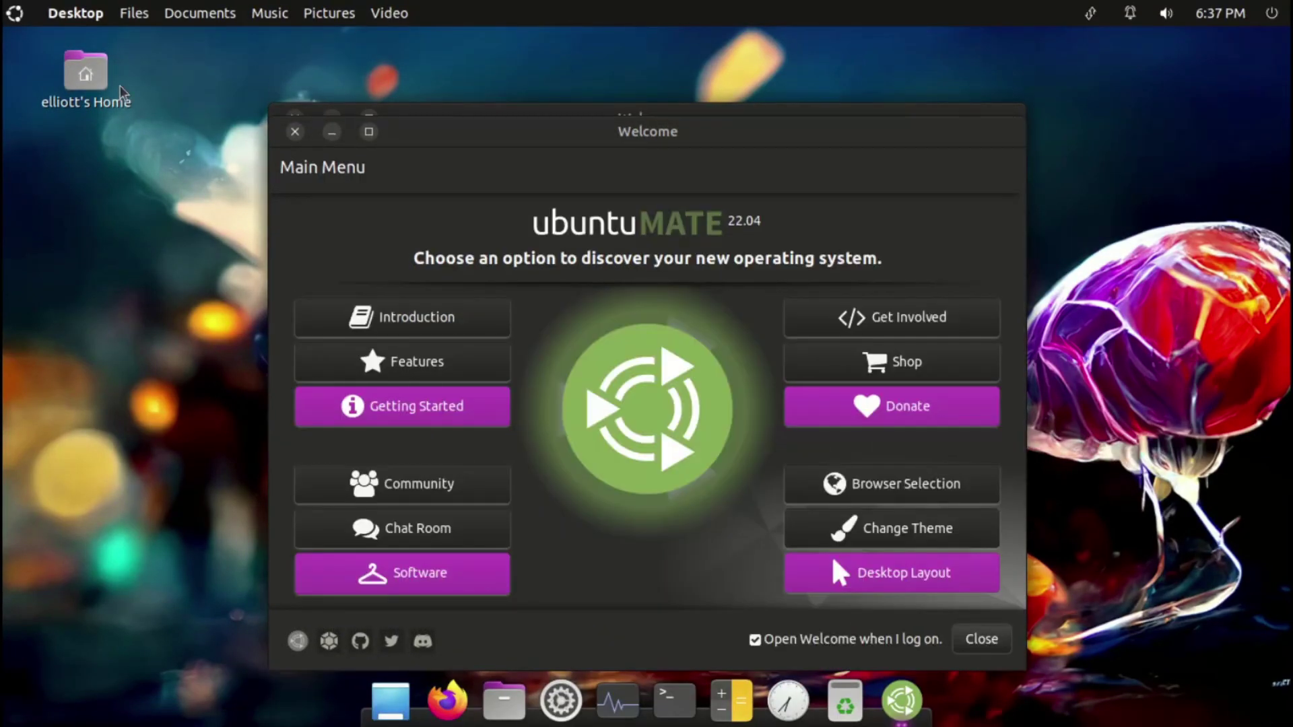
# Step: Open the Home desktop icon in Caja and look through its Bookmarks and Help menus
pyautogui.click(92, 86)
pyautogui.doubleClick(92, 85)
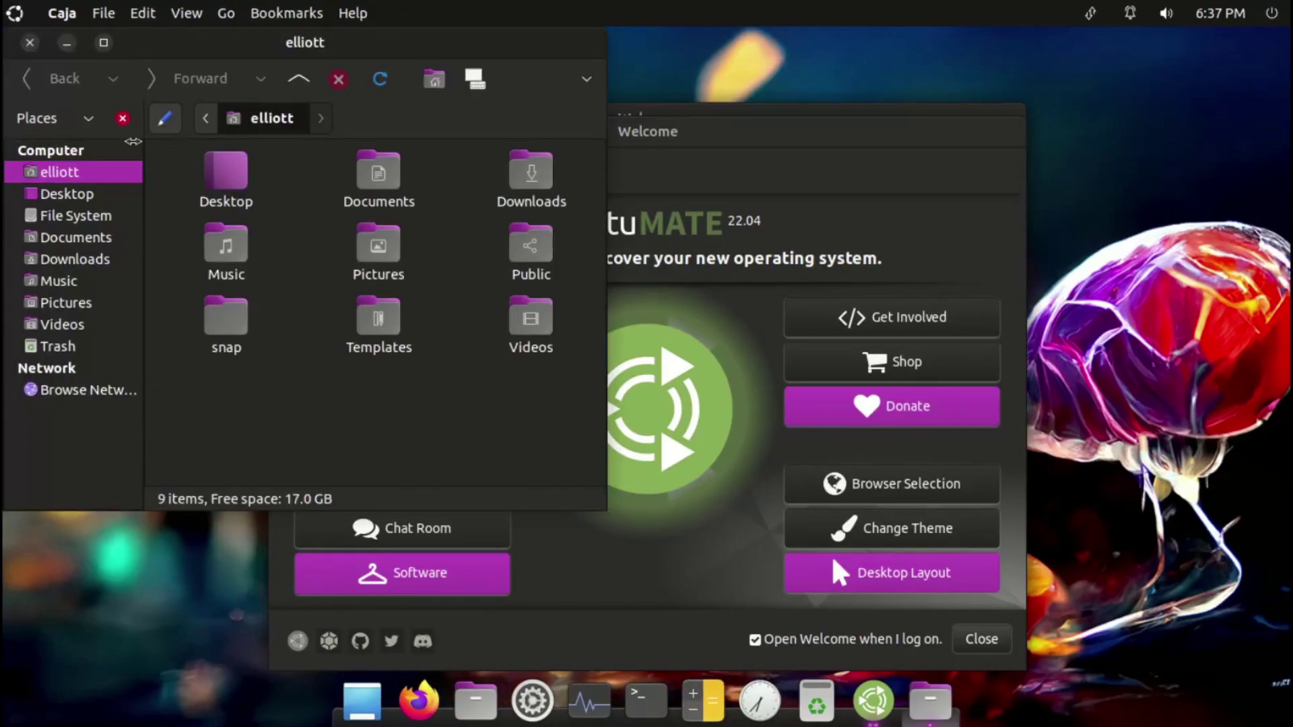
pyautogui.click(70, 20)
pyautogui.moveTo(227, 17)
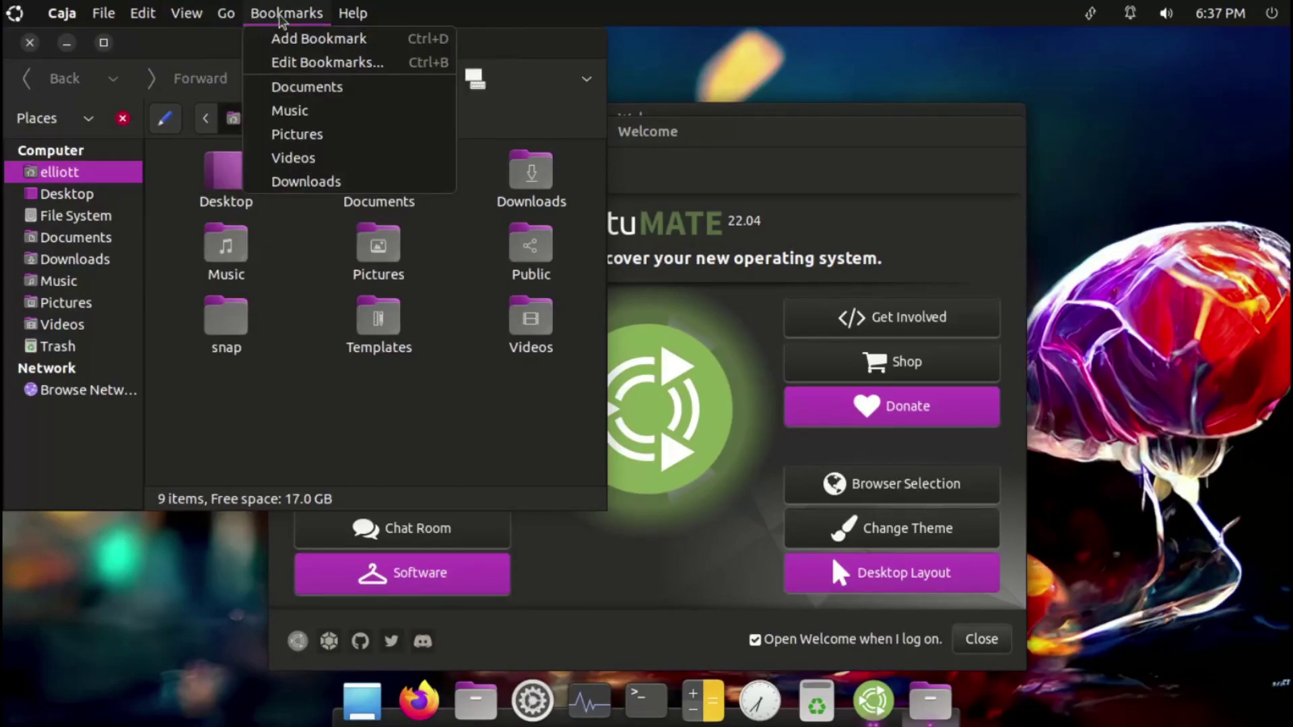
pyautogui.click(348, 19)
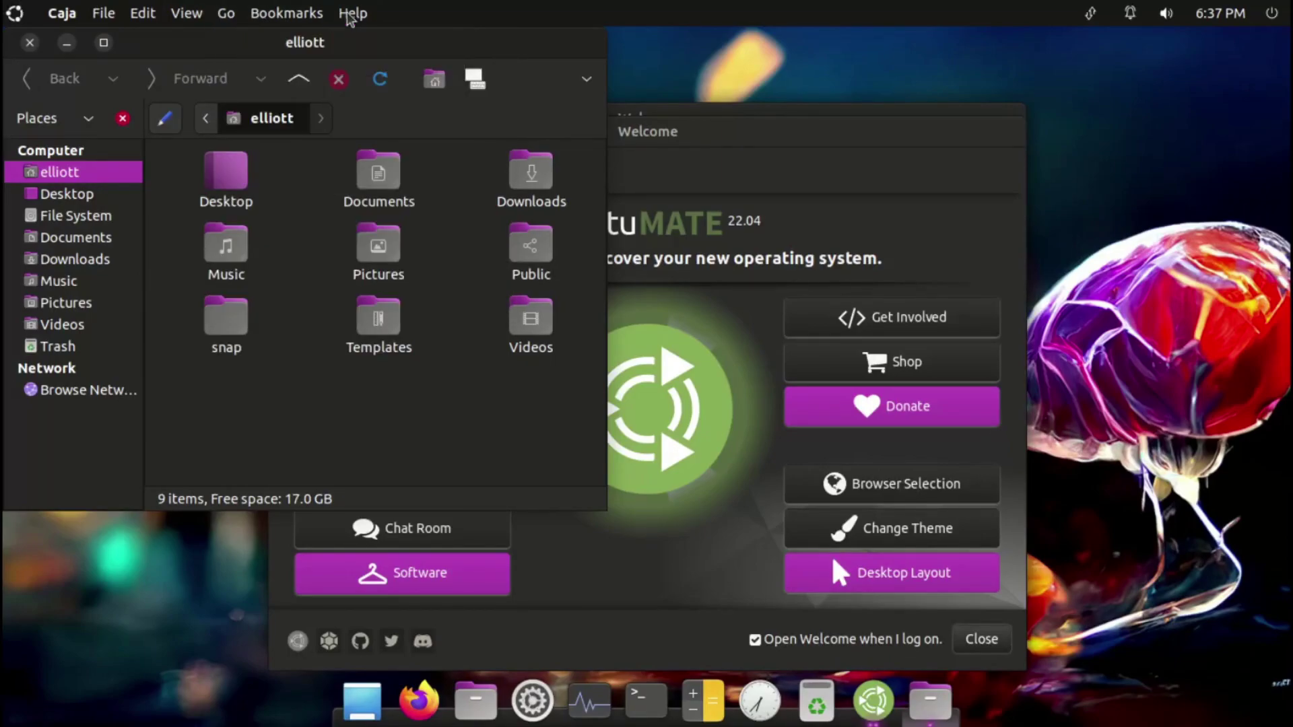
pyautogui.press('alt')
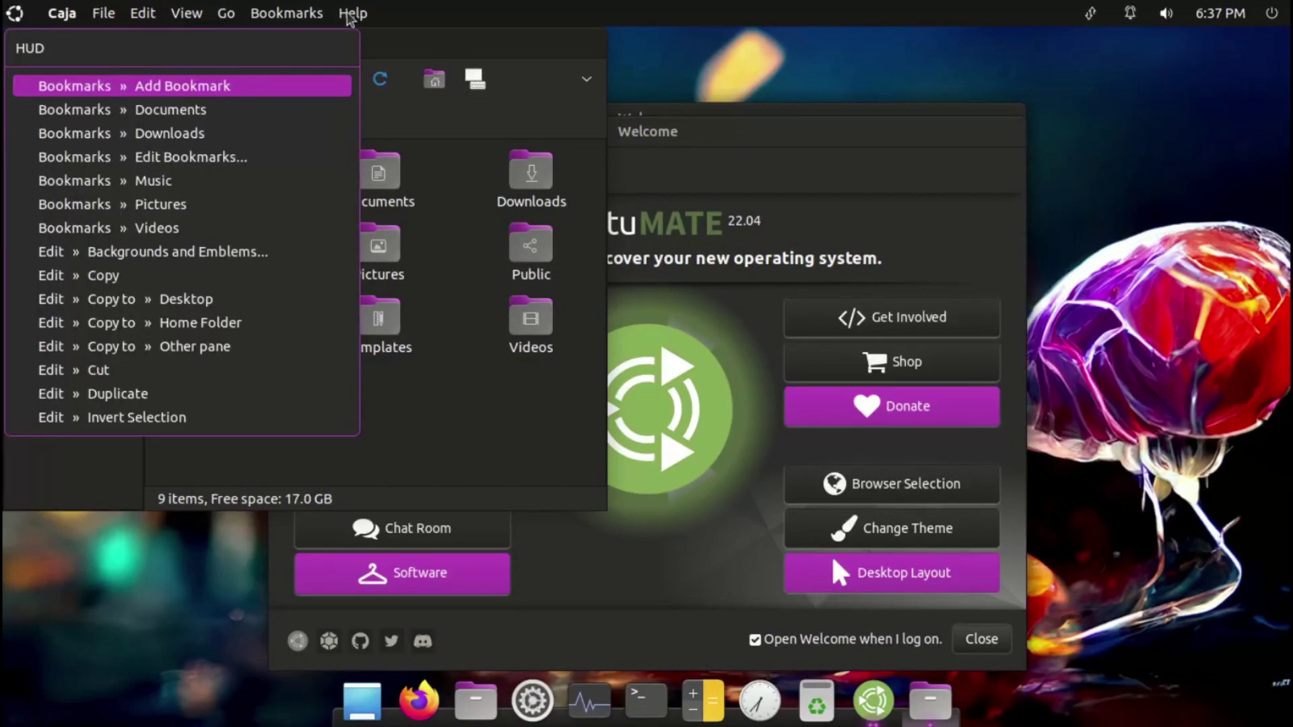
pyautogui.write('edit')
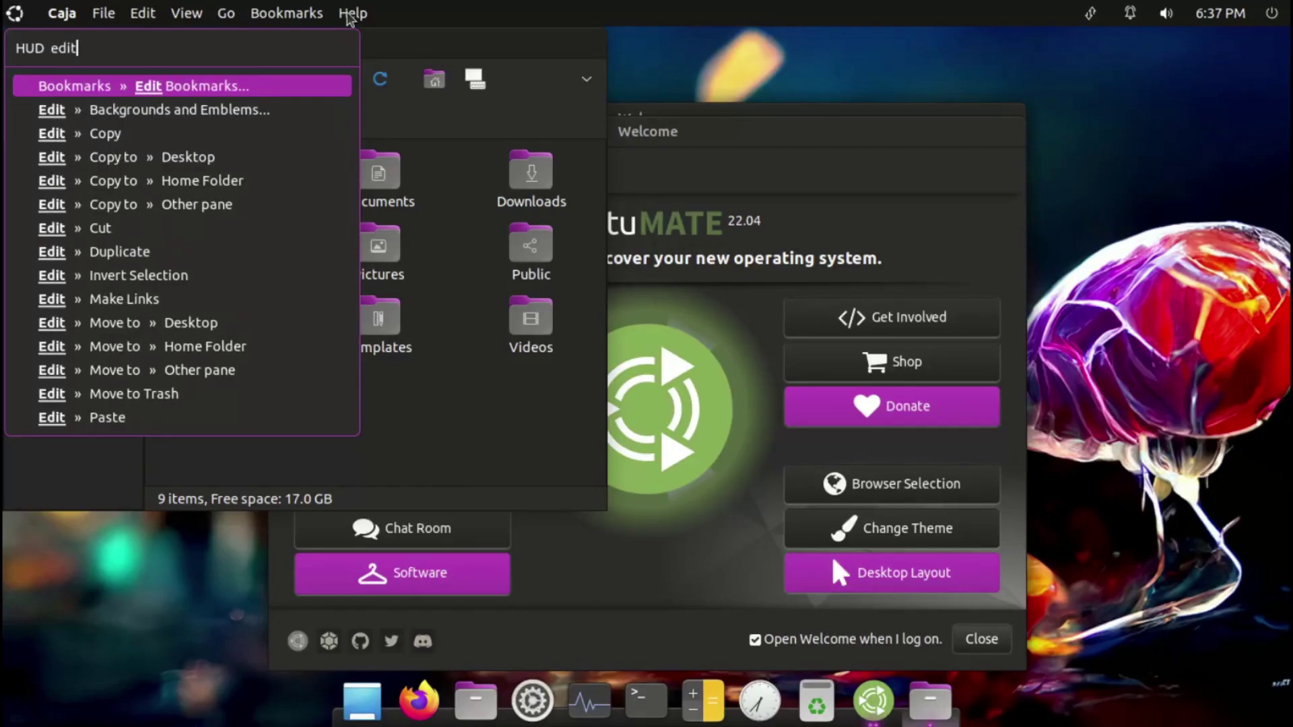
pyautogui.press('BackSpace')
pyautogui.press('BackSpace')
pyautogui.press('BackSpace')
pyautogui.press('BackSpace')
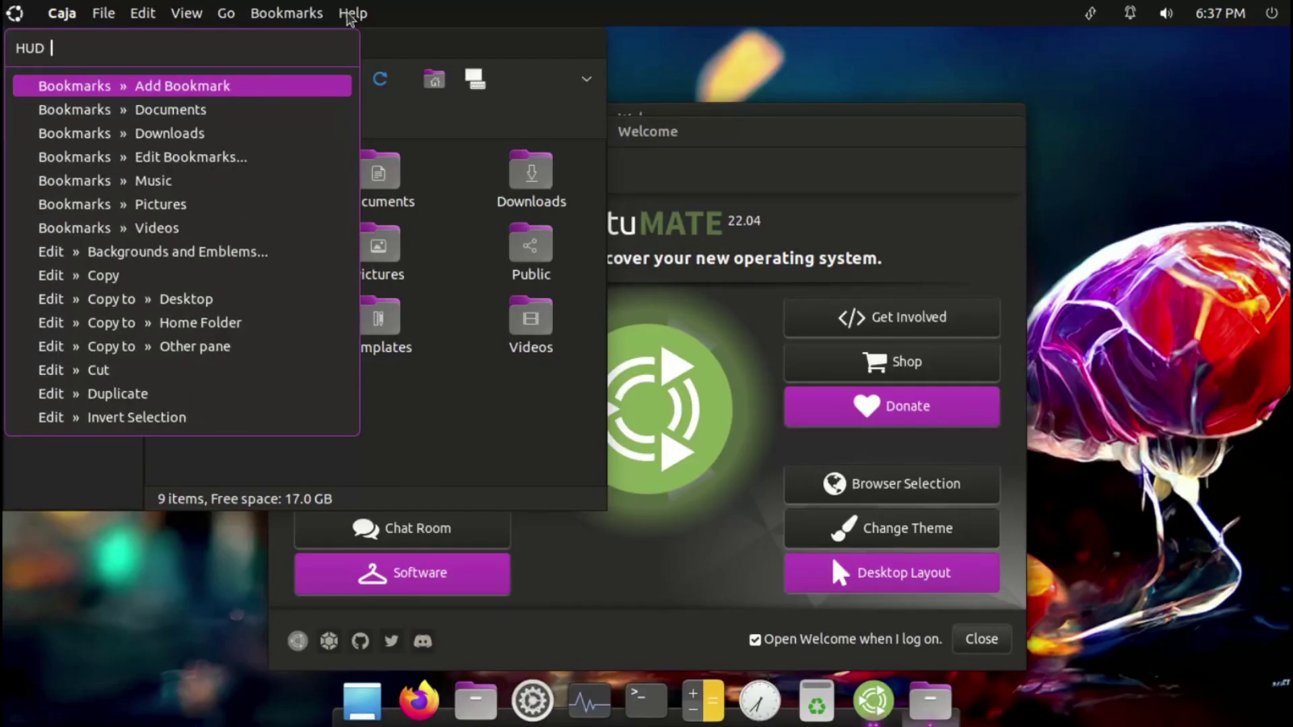
pyautogui.write('duplicate')
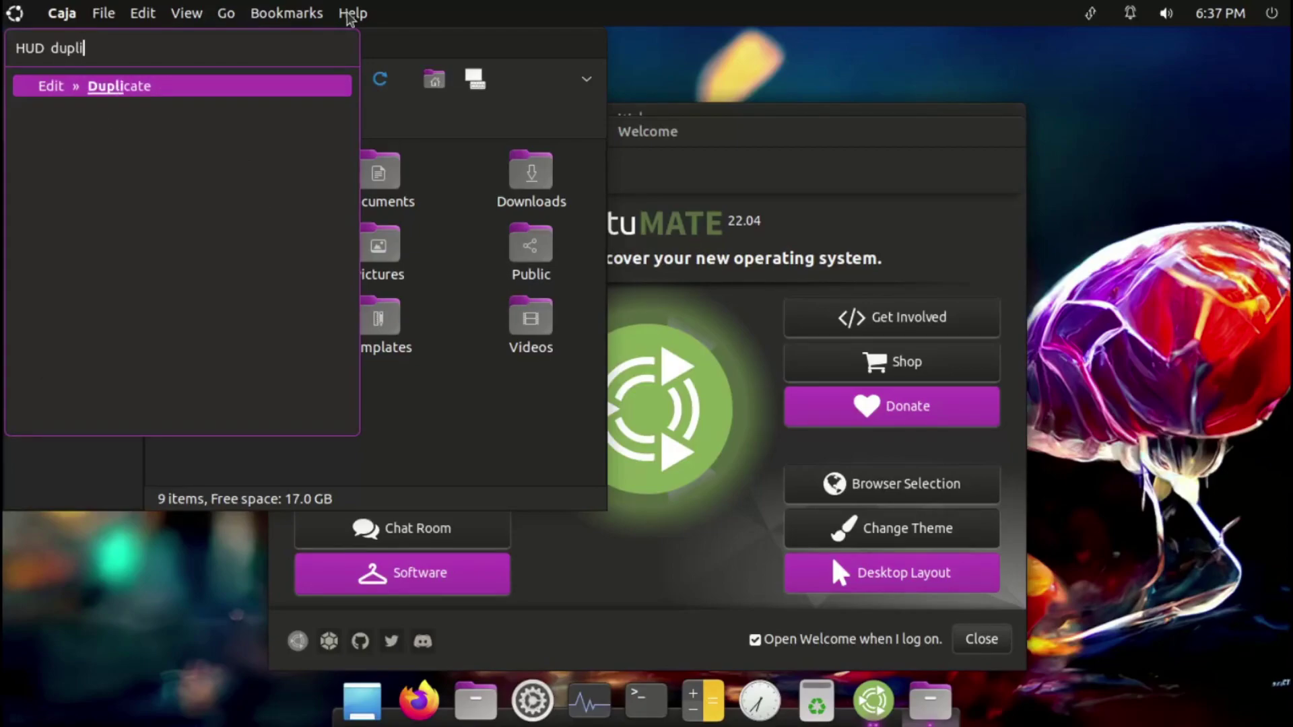
pyautogui.press('BackSpace')
pyautogui.press('BackSpace')
pyautogui.press('BackSpace')
pyautogui.press('BackSpace')
pyautogui.press('BackSpace')
pyautogui.press('BackSpace')
pyautogui.press('BackSpace')
pyautogui.press('BackSpace')
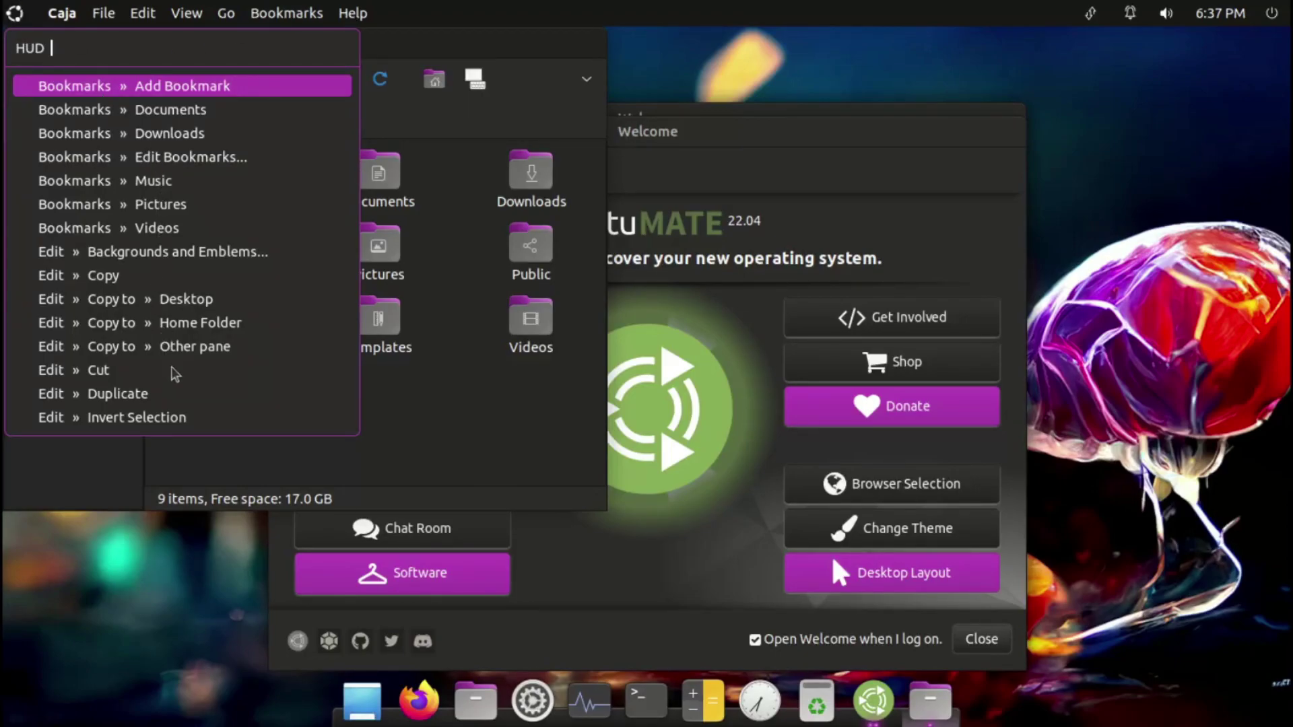
pyautogui.press('Down')
pyautogui.press('Down')
pyautogui.press('Down')
pyautogui.press('Down')
pyautogui.press('Down')
pyautogui.press('Down')
pyautogui.press('Down')
pyautogui.press('Down')
pyautogui.press('Up')
pyautogui.press('Down')
pyautogui.press('Down')
pyautogui.press('Down')
pyautogui.press('Down')
pyautogui.press('Down')
pyautogui.press('Down')
pyautogui.press('Down')
pyautogui.press('Down')
pyautogui.press('Down')
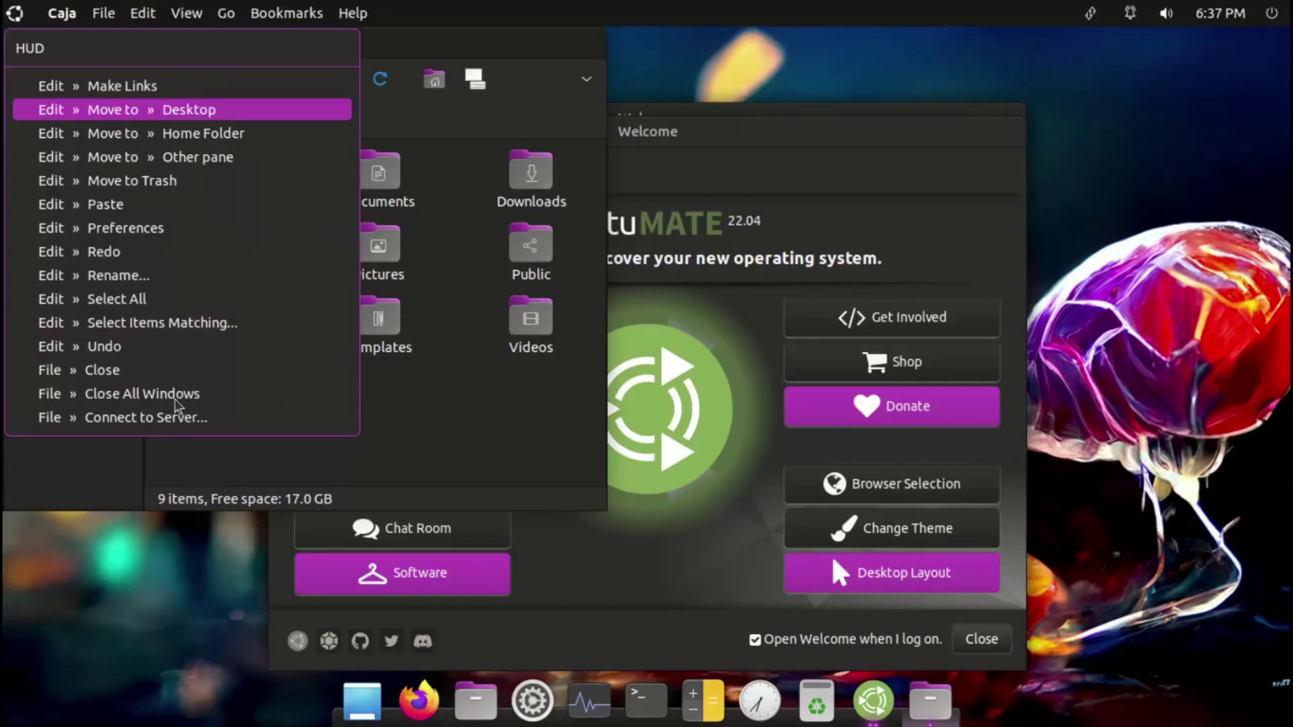
pyautogui.press('Down')
pyautogui.press('Down')
pyautogui.press('Down')
pyautogui.press('Down')
pyautogui.press('Down')
pyautogui.press('Down')
pyautogui.press('Down')
pyautogui.press('Down')
pyautogui.press('Down')
pyautogui.press('Down')
pyautogui.press('Down')
pyautogui.press('Down')
pyautogui.press('Down')
pyautogui.press('Down')
pyautogui.press('Down')
pyautogui.press('Down')
pyautogui.press('Down')
pyautogui.press('Down')
pyautogui.press('Down')
pyautogui.press('Down')
pyautogui.press('Down')
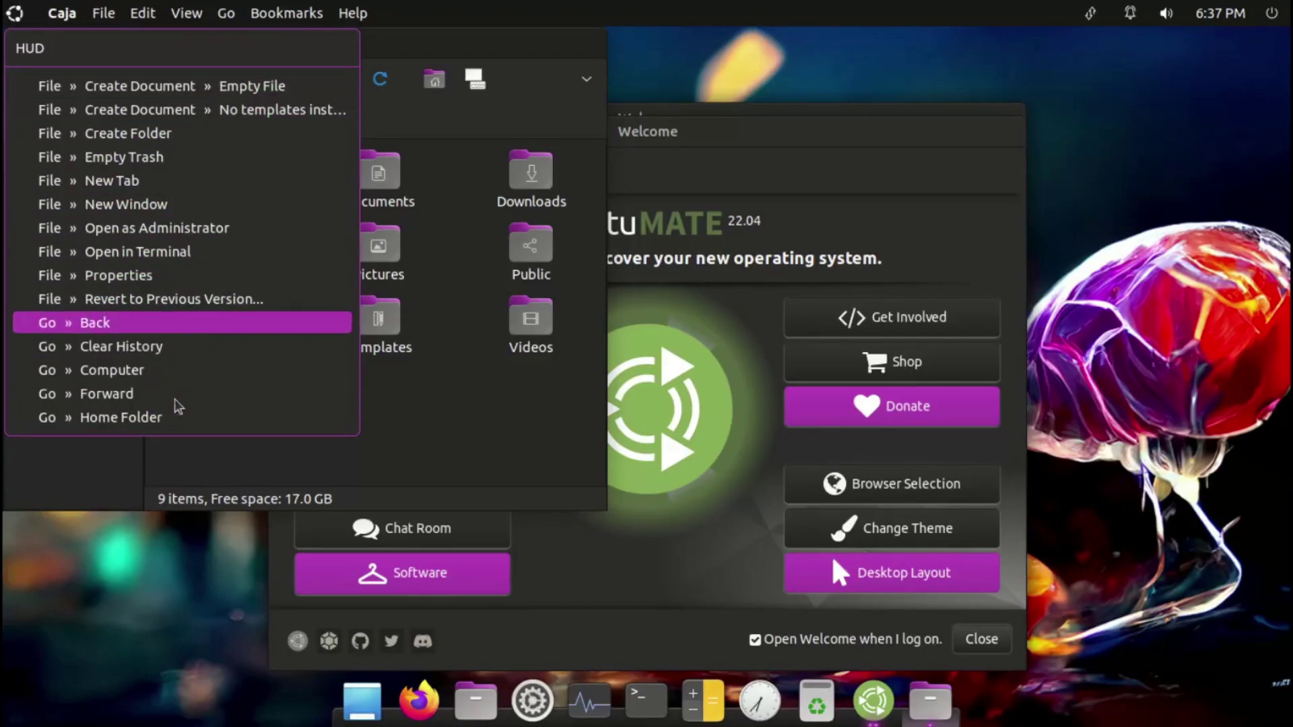
pyautogui.press('Down')
pyautogui.press('Down')
pyautogui.press('Down')
pyautogui.press('Down')
pyautogui.press('Down')
pyautogui.press('Down')
pyautogui.press('Down')
pyautogui.press('Down')
pyautogui.press('Down')
pyautogui.press('Down')
pyautogui.press('Down')
pyautogui.press('Down')
pyautogui.press('Down')
pyautogui.press('Down')
pyautogui.press('Down')
pyautogui.press('Down')
pyautogui.press('Down')
pyautogui.press('Down')
pyautogui.press('Down')
pyautogui.press('Down')
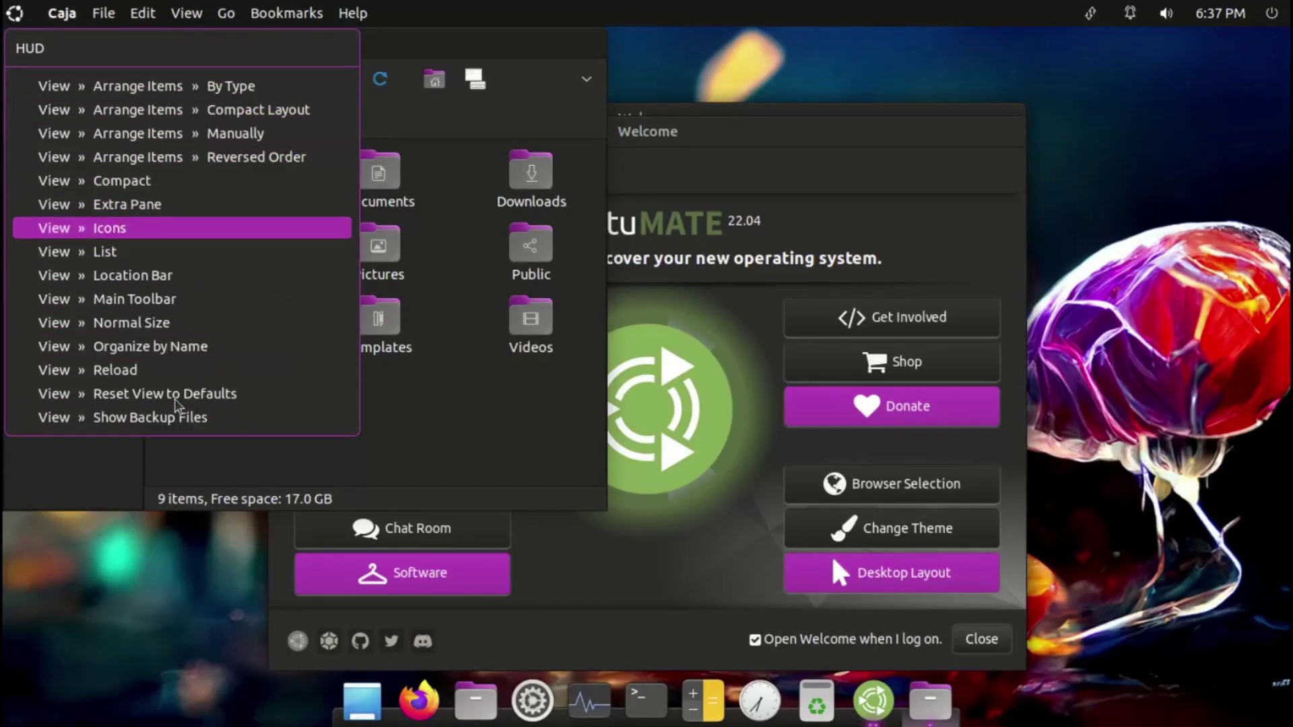
pyautogui.press('Down')
pyautogui.press('Down')
pyautogui.press('Down')
pyautogui.press('Escape')
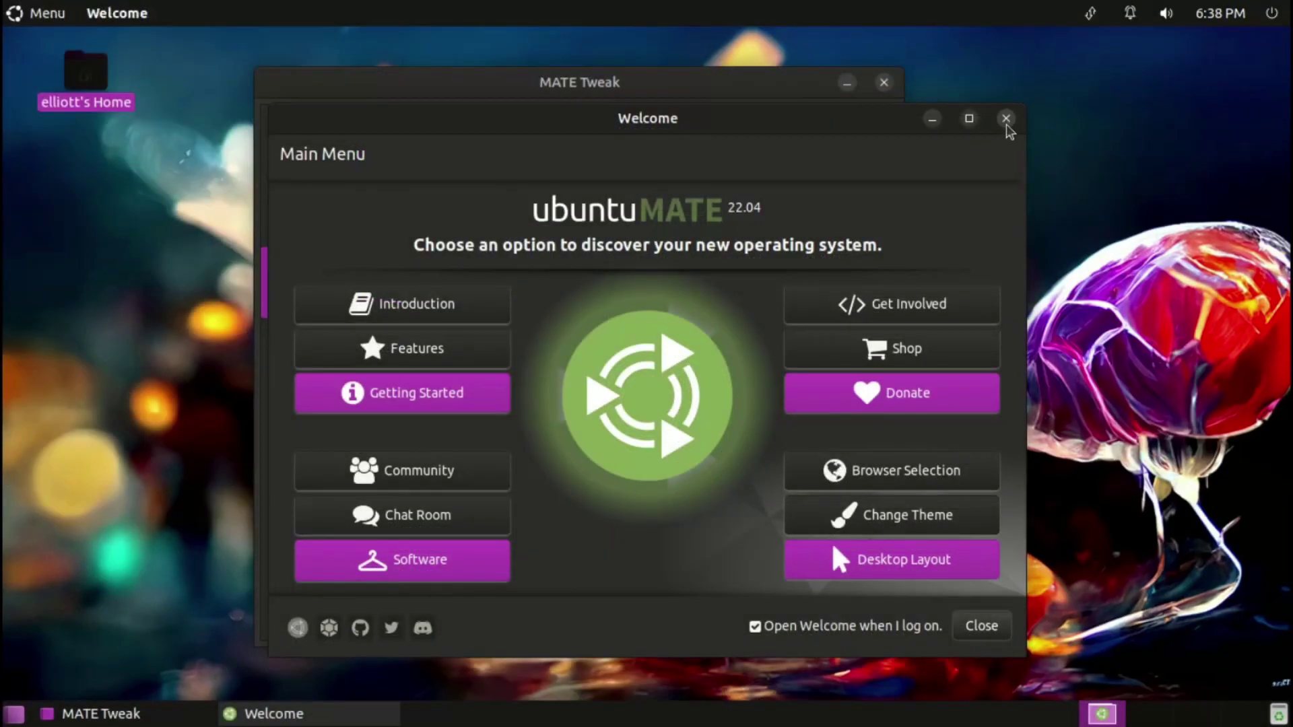
# Step: Close Welcome, view MATE Tweak's Marco window manager options, and open the Software Boutique
pyautogui.click(1006, 121)
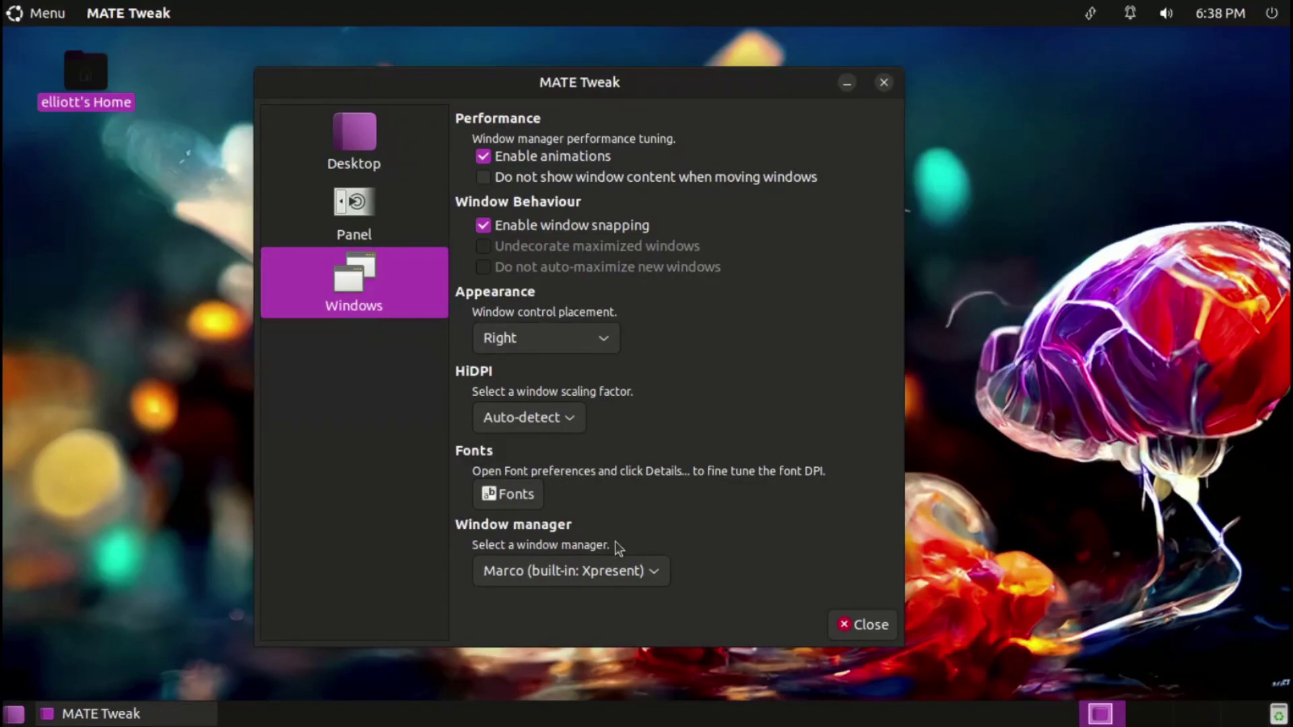
pyautogui.click(625, 573)
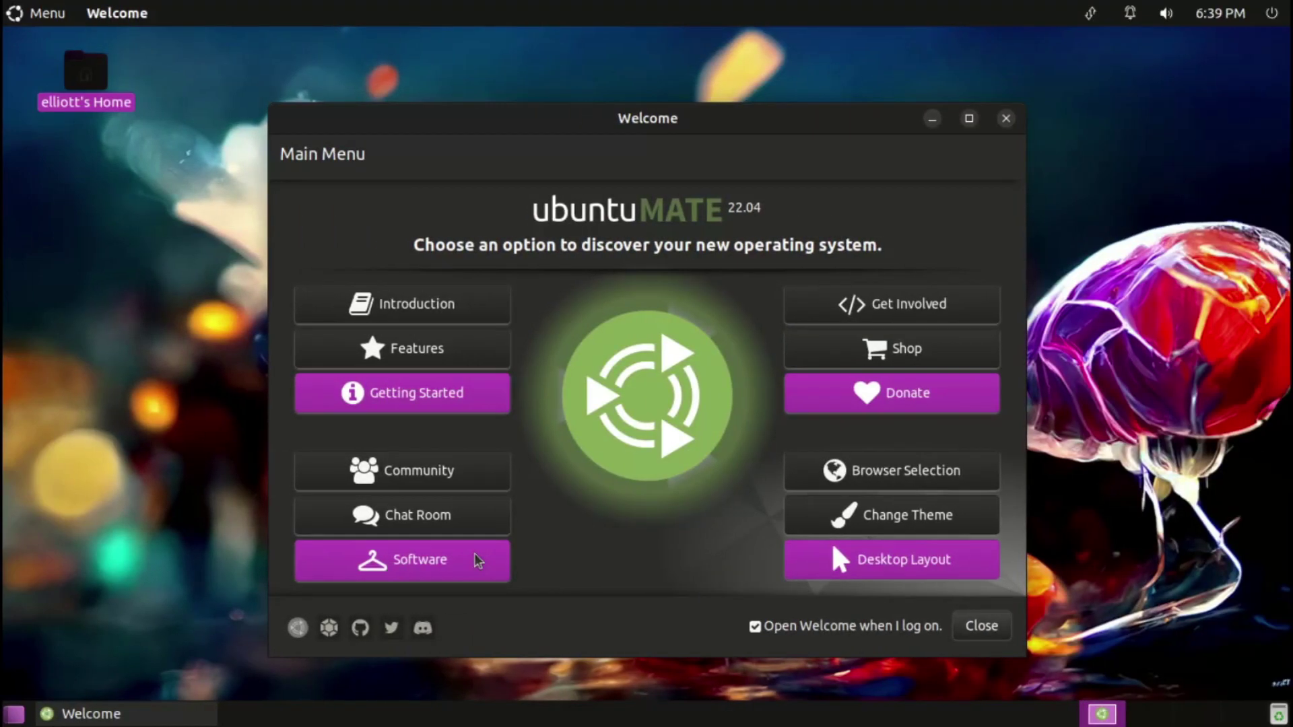
pyautogui.click(474, 553)
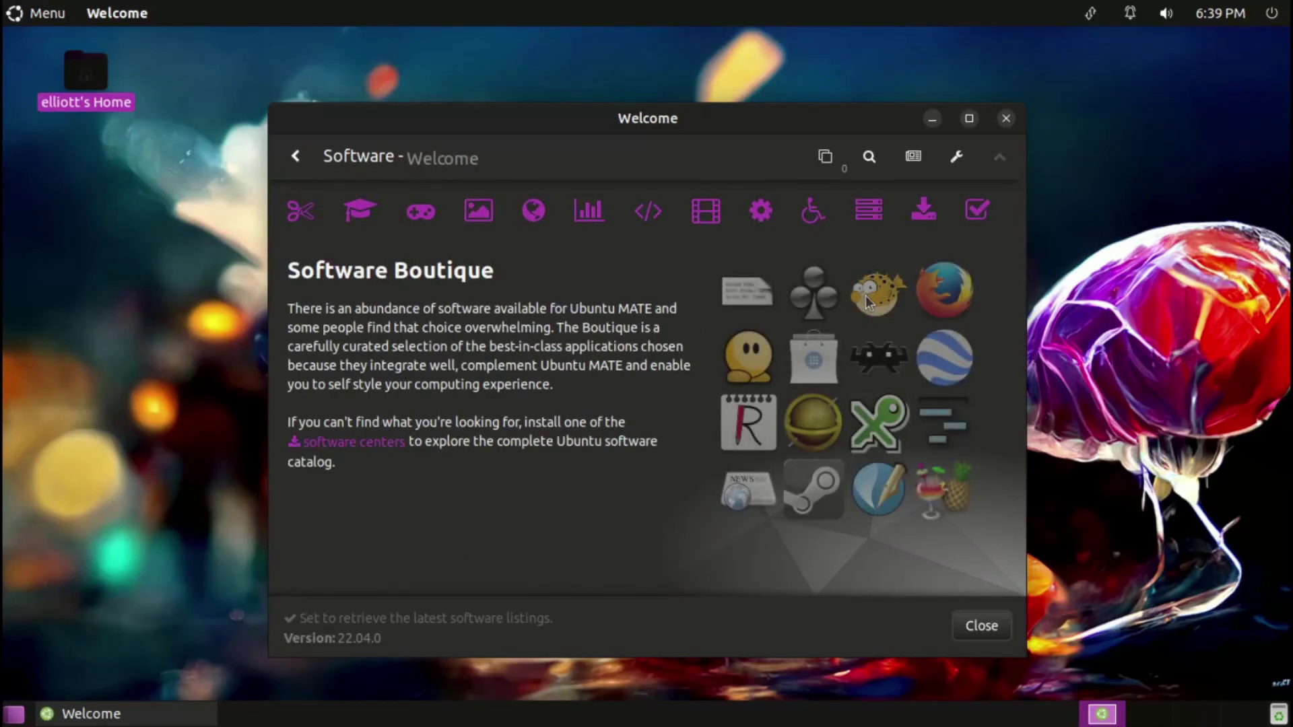
# Step: Launch Software from Discover More Software and check which sources offer calibre
pyautogui.click(921, 223)
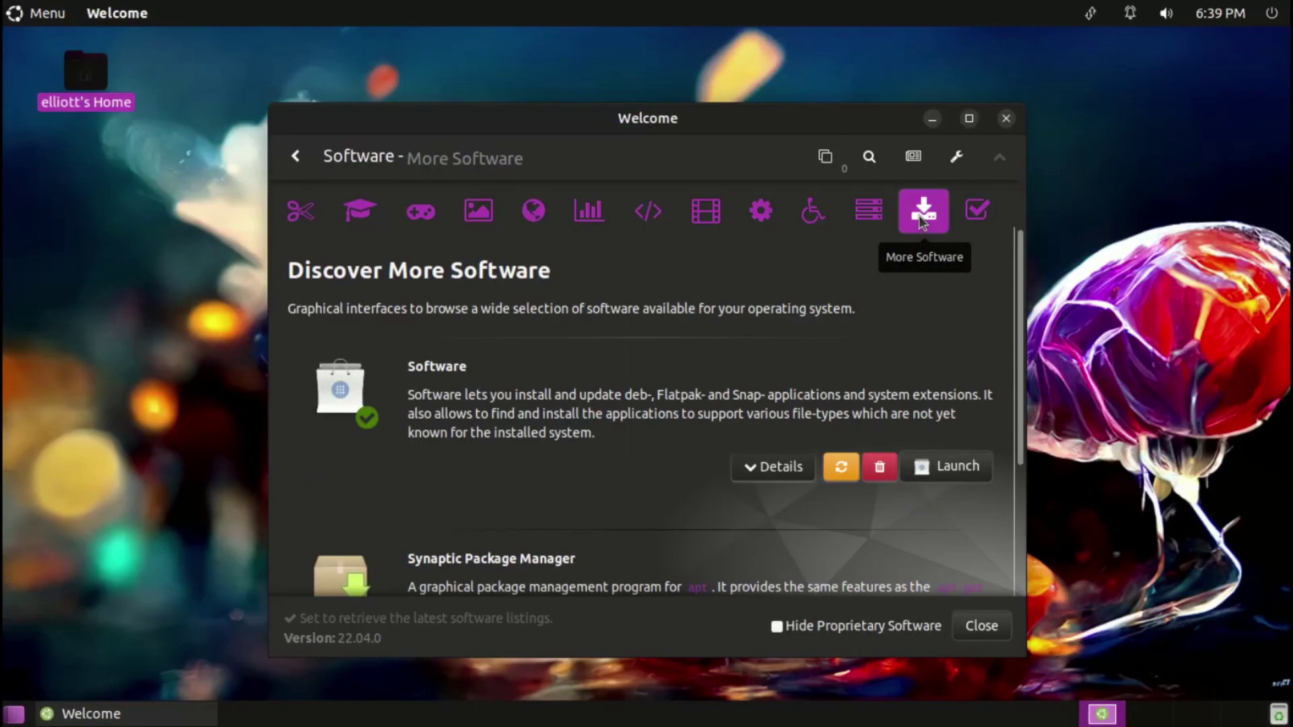
pyautogui.click(952, 469)
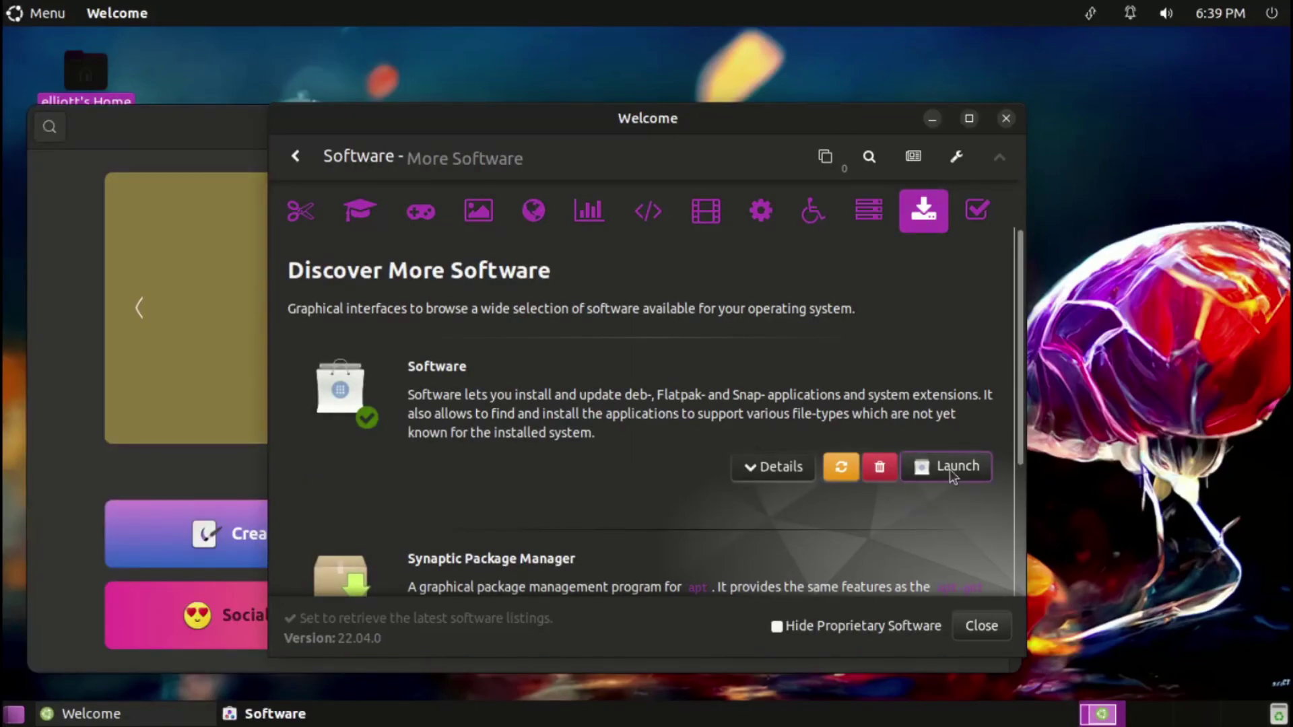
pyautogui.click(193, 297)
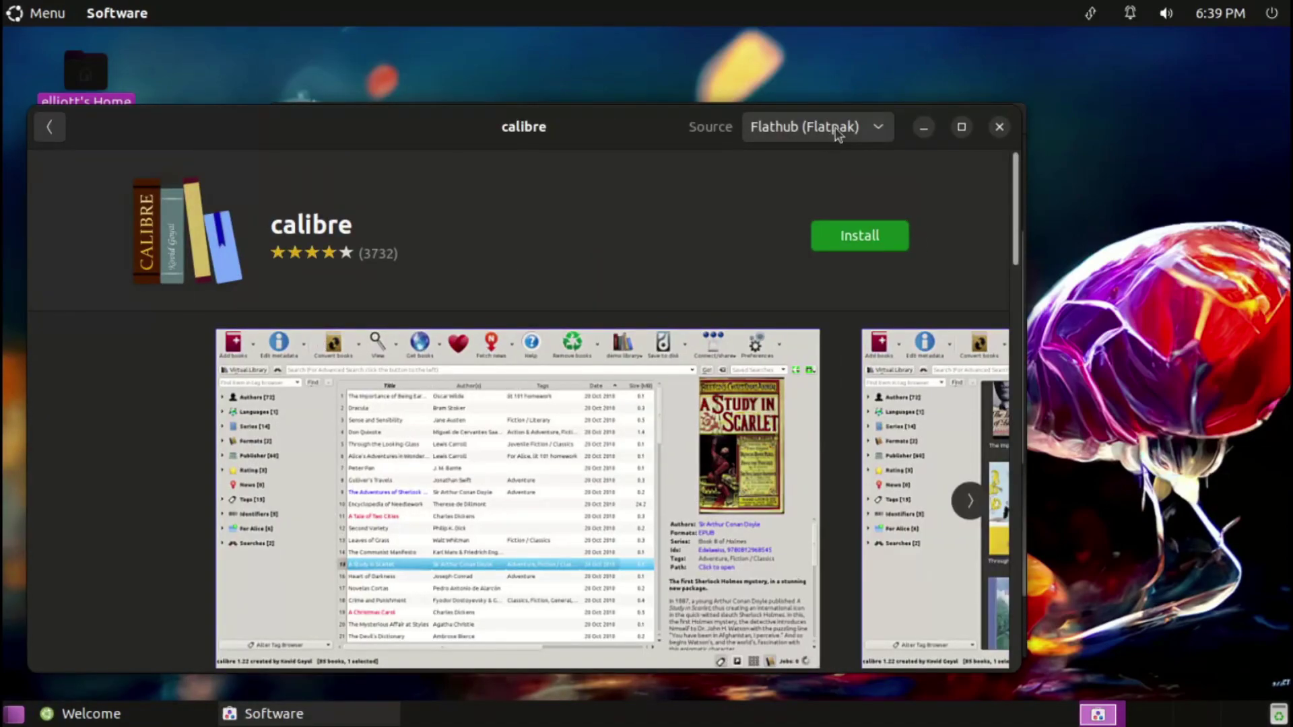
pyautogui.click(835, 129)
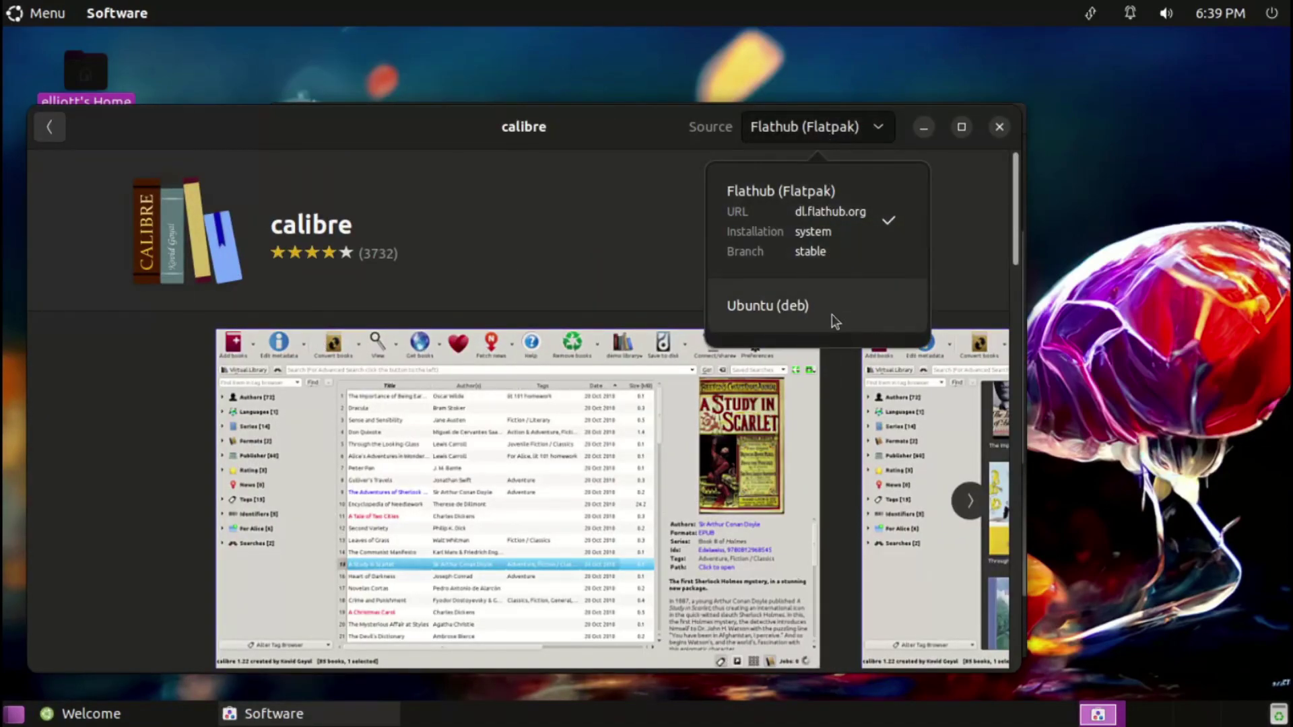
pyautogui.click(59, 135)
pyautogui.click(60, 135)
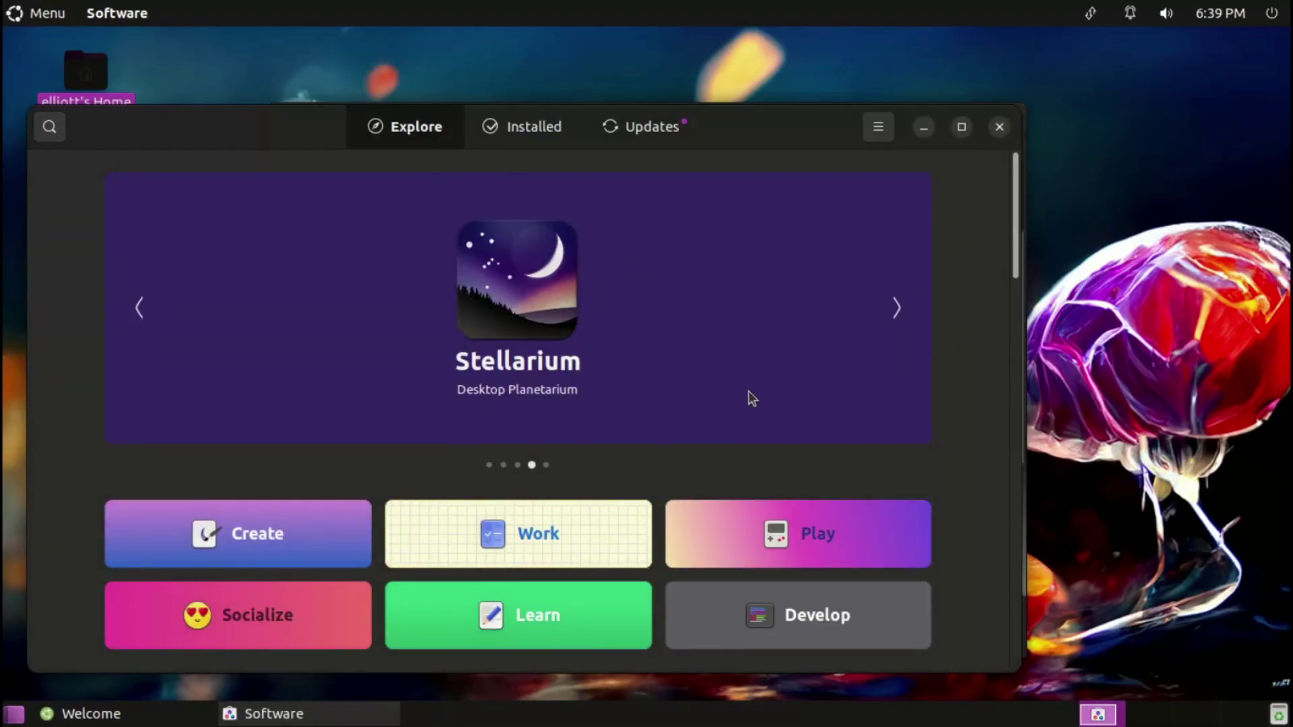
# Step: Open Stellarium's page and list its available package sources
pyautogui.click(520, 346)
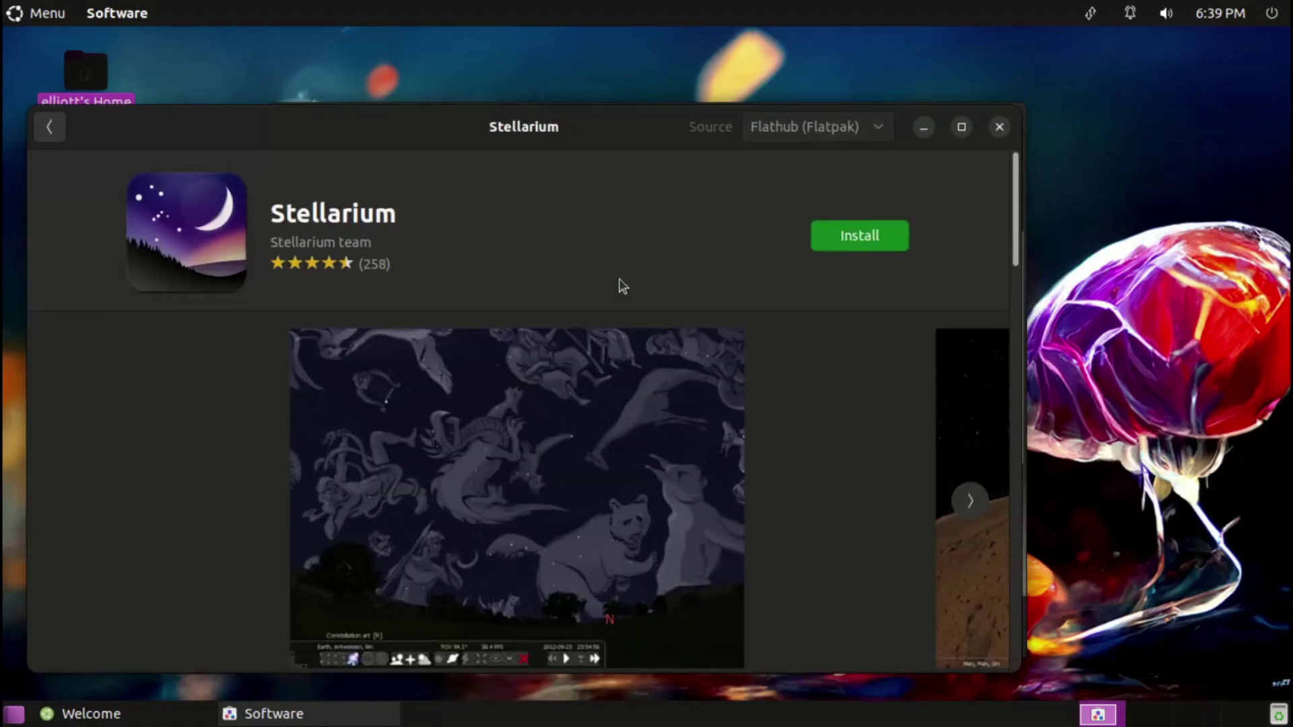
pyautogui.click(835, 132)
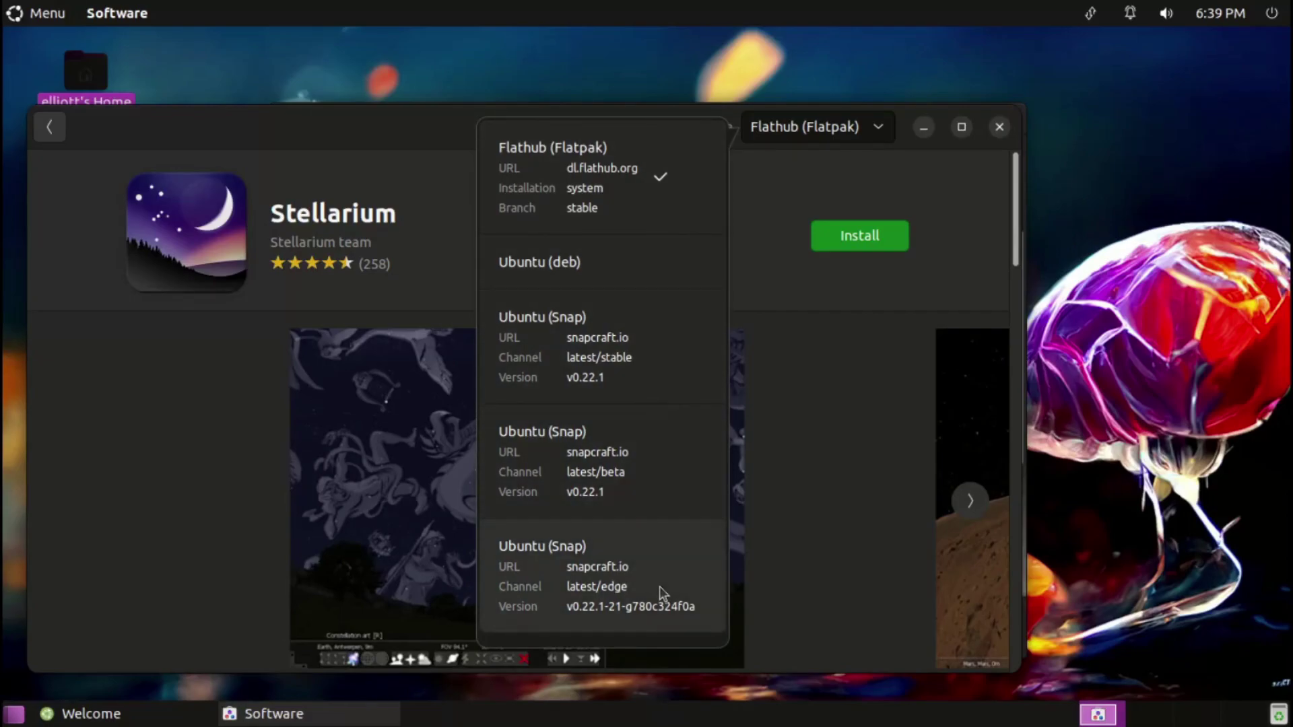
pyautogui.click(376, 124)
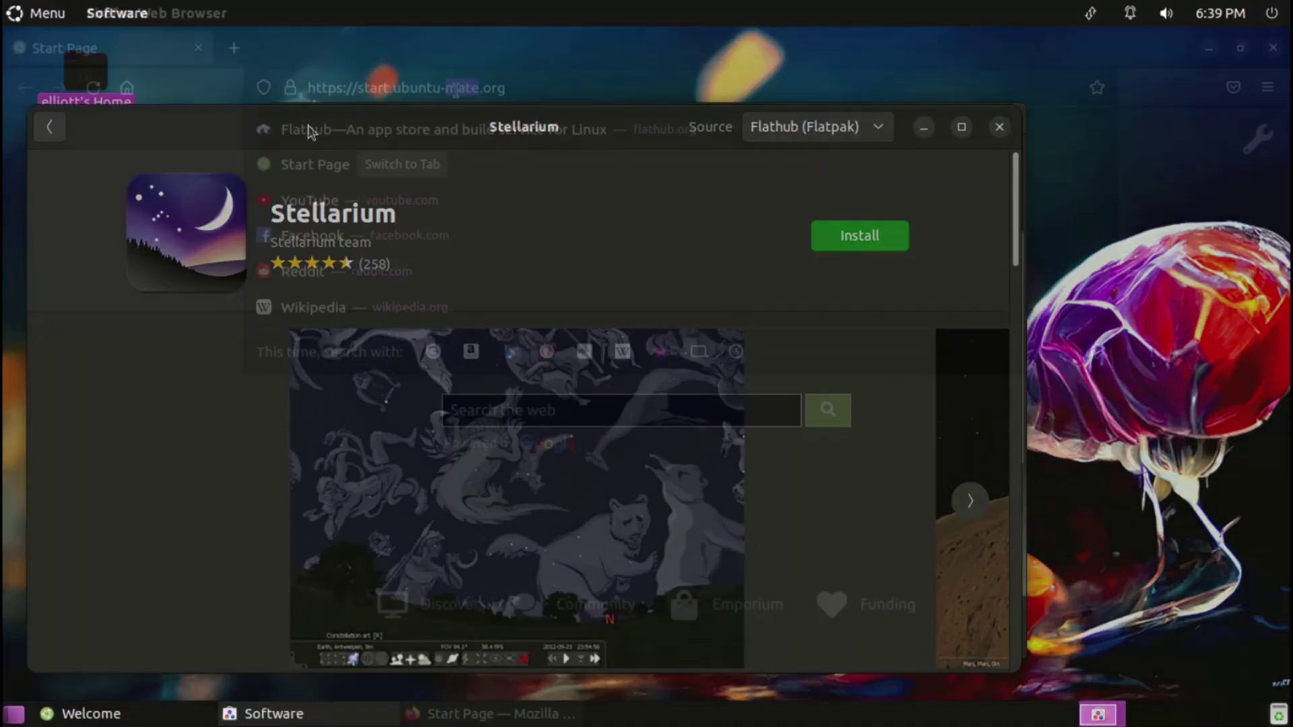
# Step: Load flathub.org and scroll its home page down to the Editor's Choice Games section
pyautogui.write('flathub.org/')
pyautogui.press('Return')
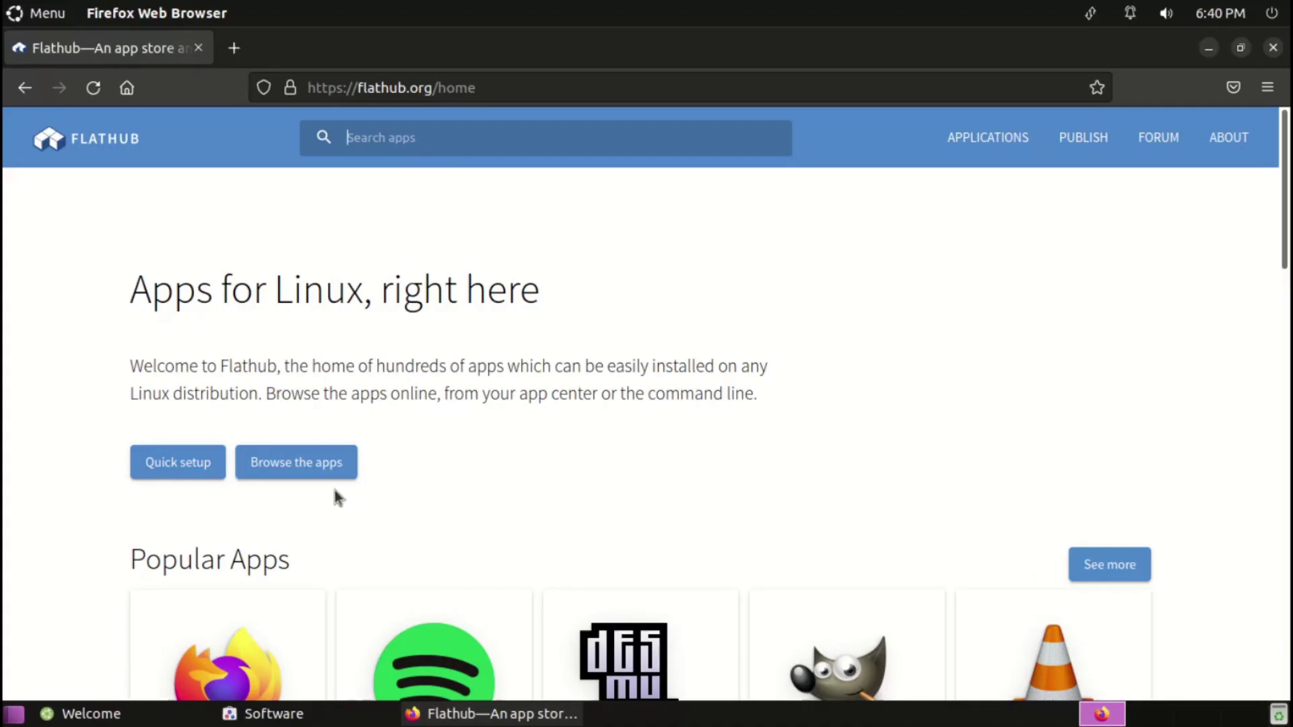
pyautogui.scroll(-6, 335, 491)
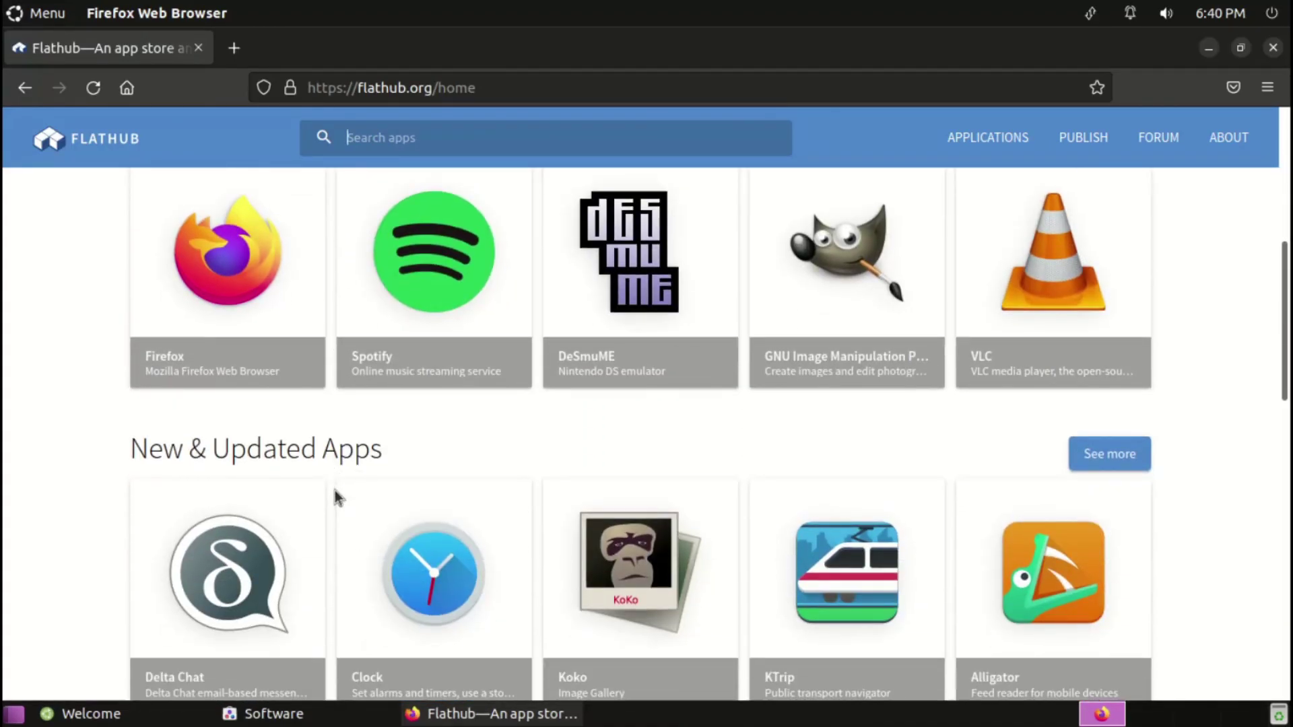
pyautogui.scroll(-5, 334, 493)
pyautogui.scroll(-2, 334, 490)
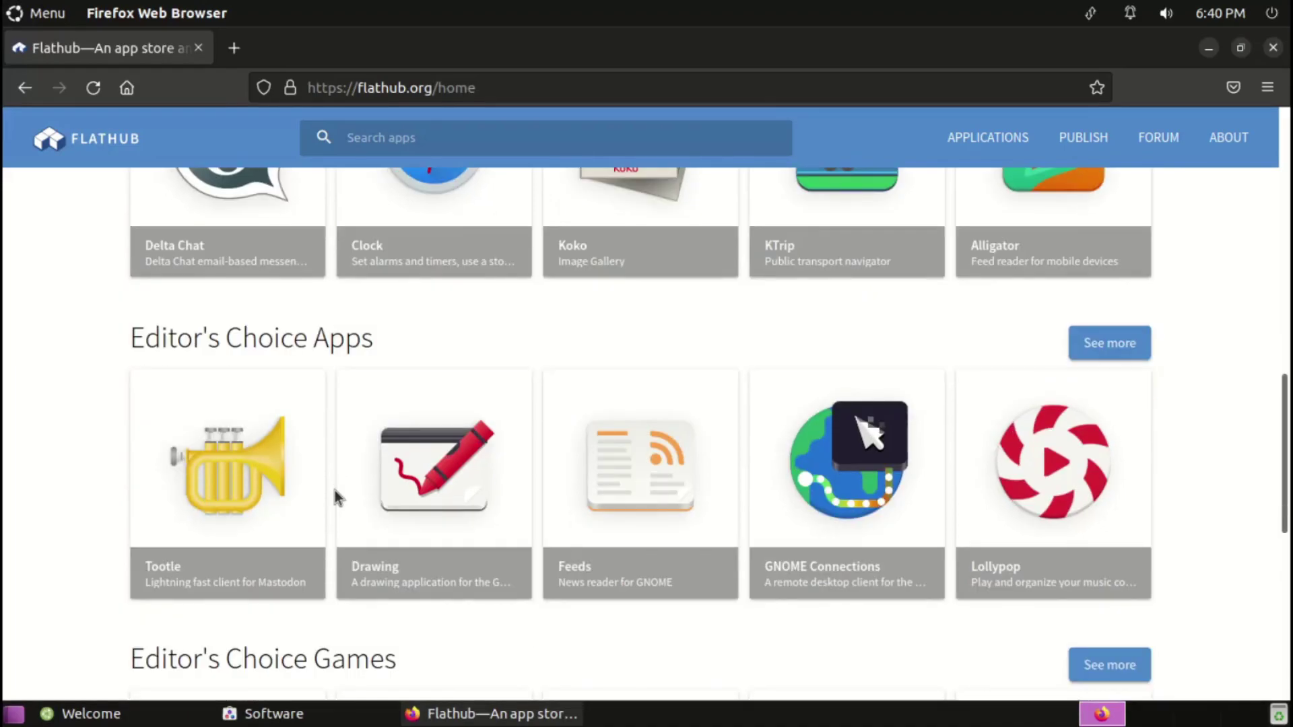
pyautogui.scroll(-2, 334, 490)
pyautogui.scroll(-5, 334, 490)
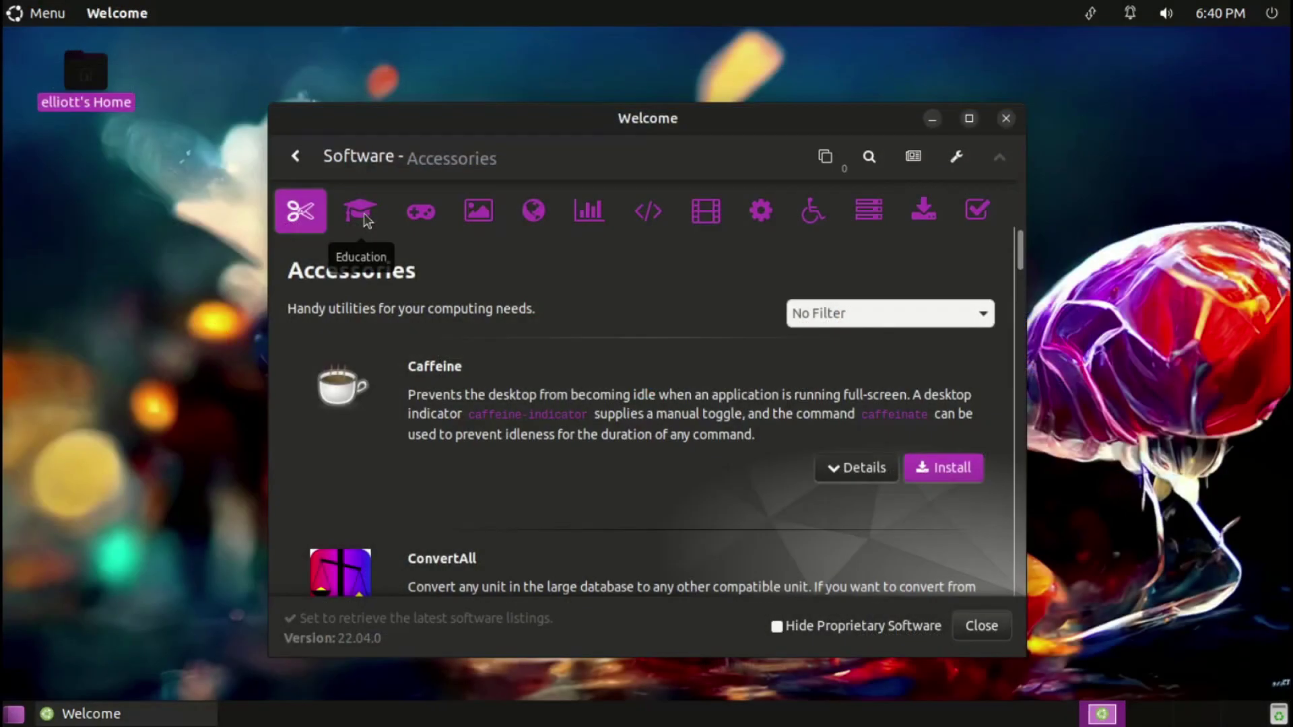
# Step: Browse the Education, Games, Graphics, Internet, Office, Programming and Sound & Video software categories
pyautogui.click(364, 212)
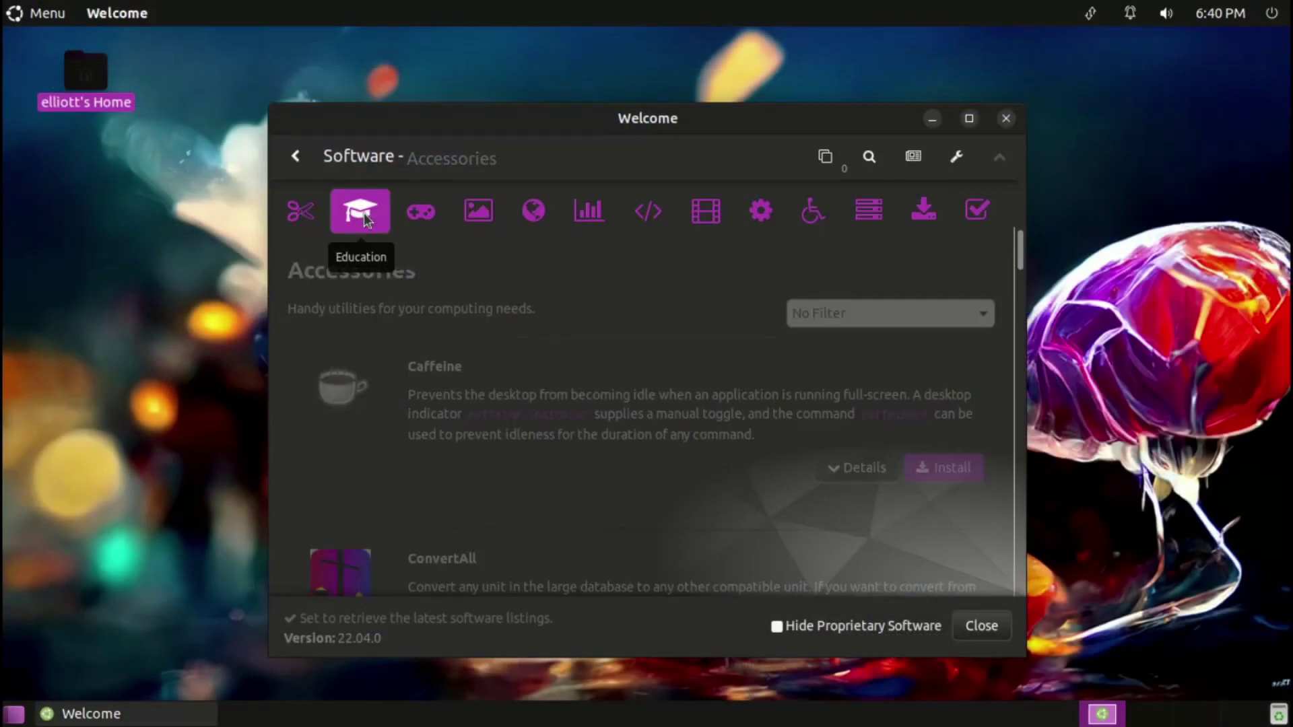
pyautogui.click(431, 216)
pyautogui.click(479, 214)
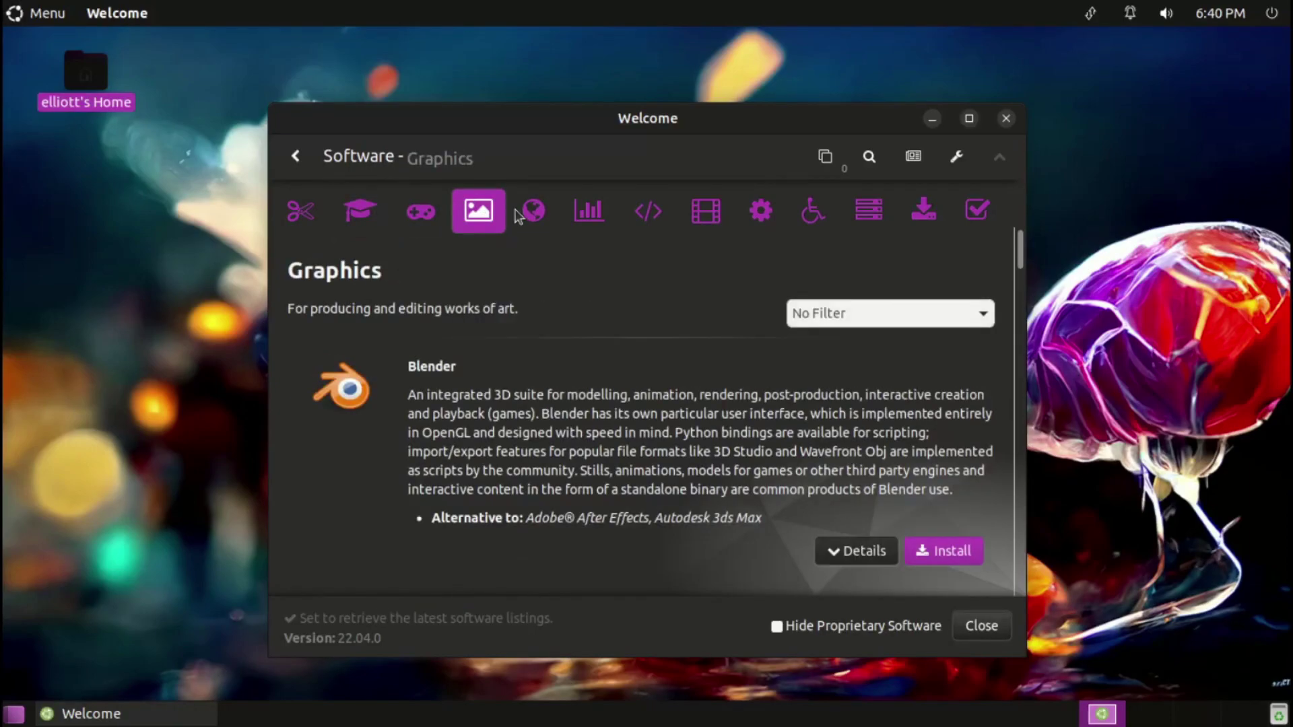
pyautogui.click(533, 215)
pyautogui.click(587, 212)
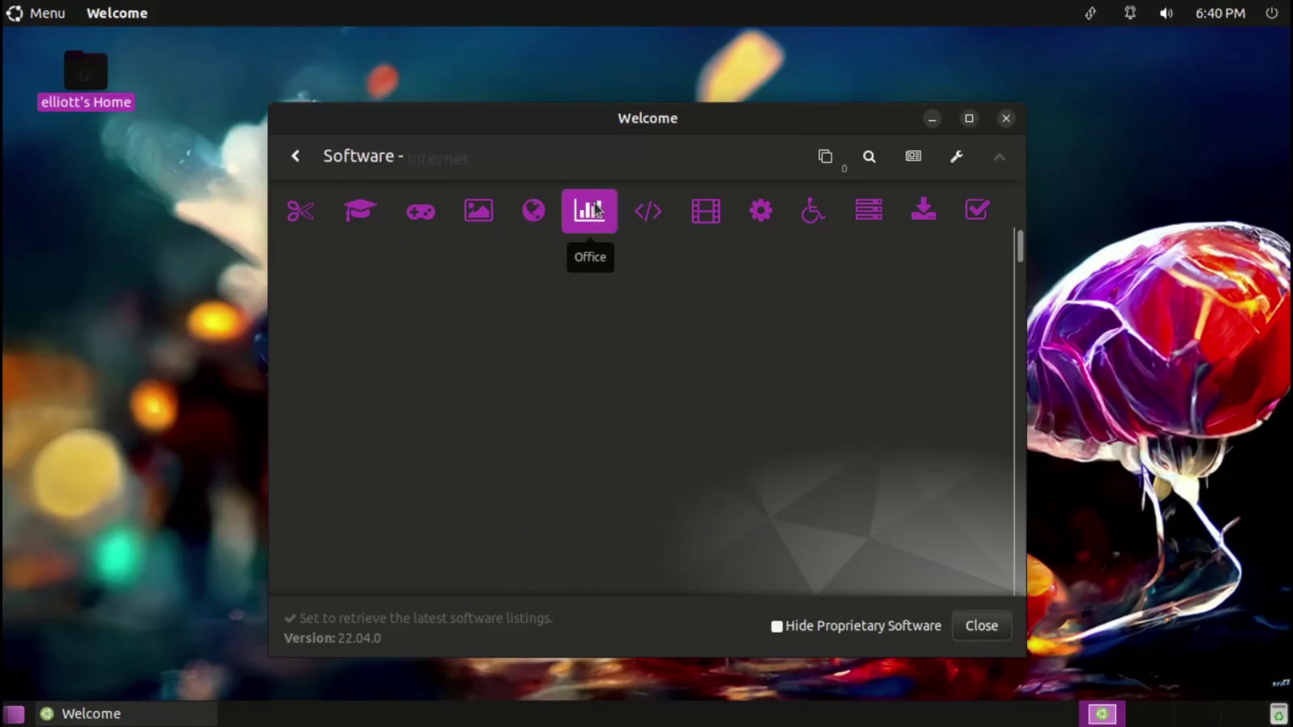
pyautogui.click(649, 214)
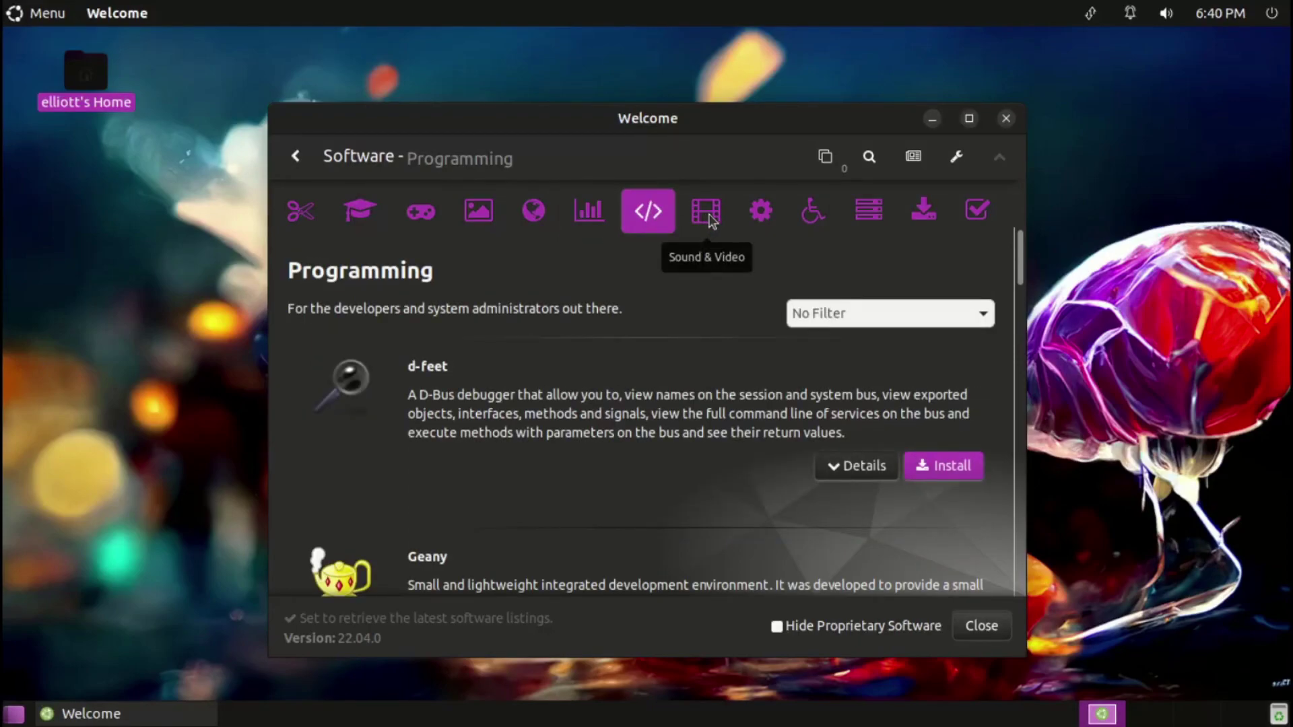
pyautogui.click(707, 213)
# Step: Browse System Tools, Universal Access, Servers, More Software and Browser Selection, then return to the main menu
pyautogui.click(757, 214)
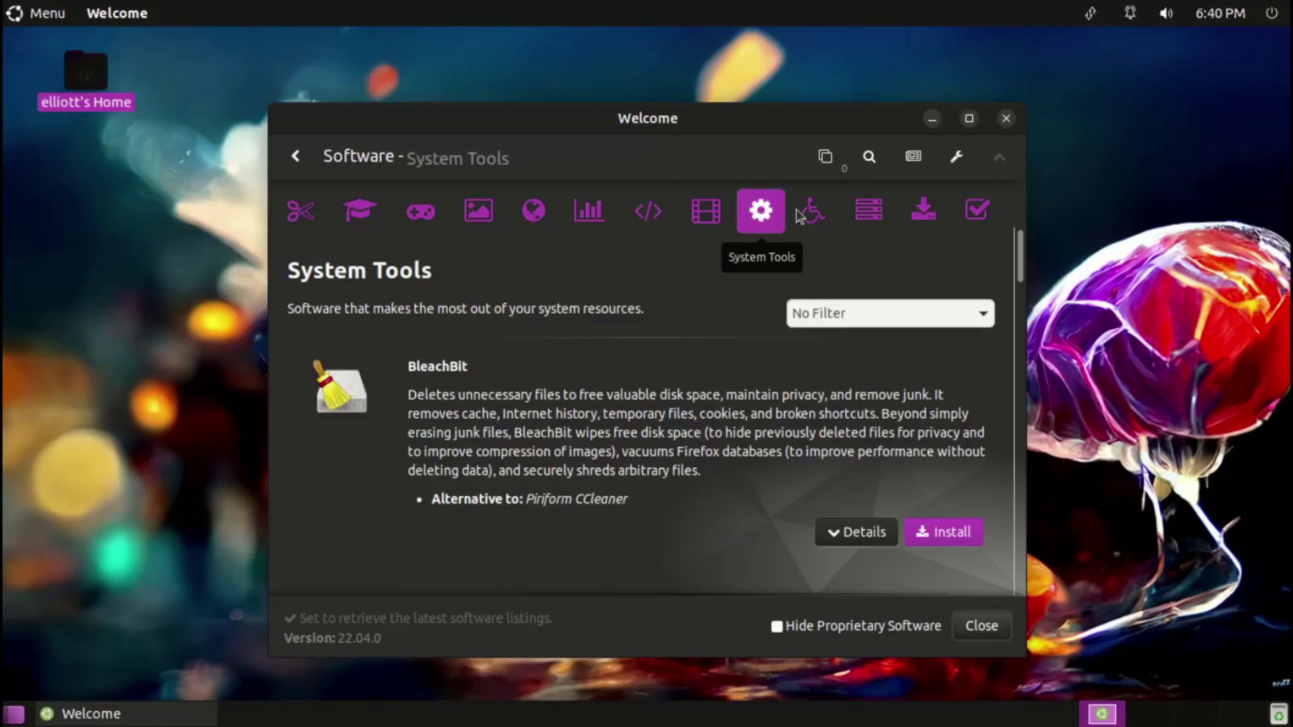
pyautogui.click(818, 212)
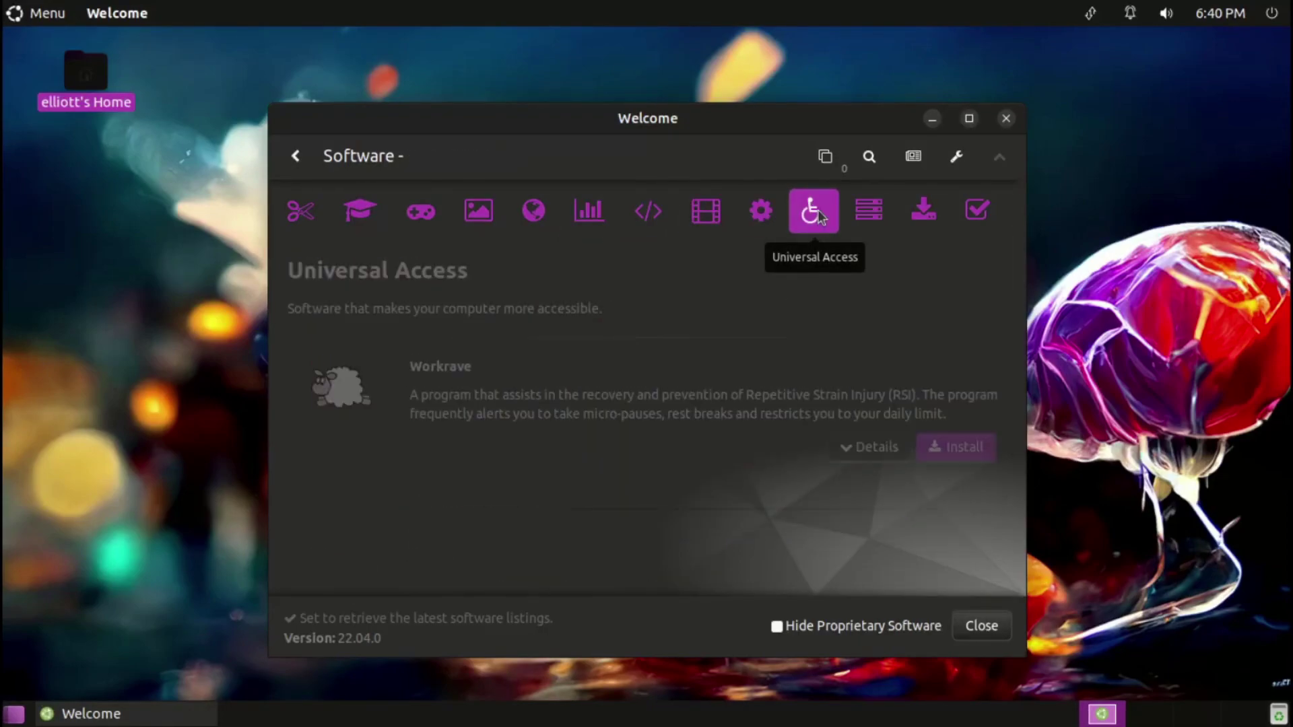
pyautogui.click(872, 215)
pyautogui.click(922, 211)
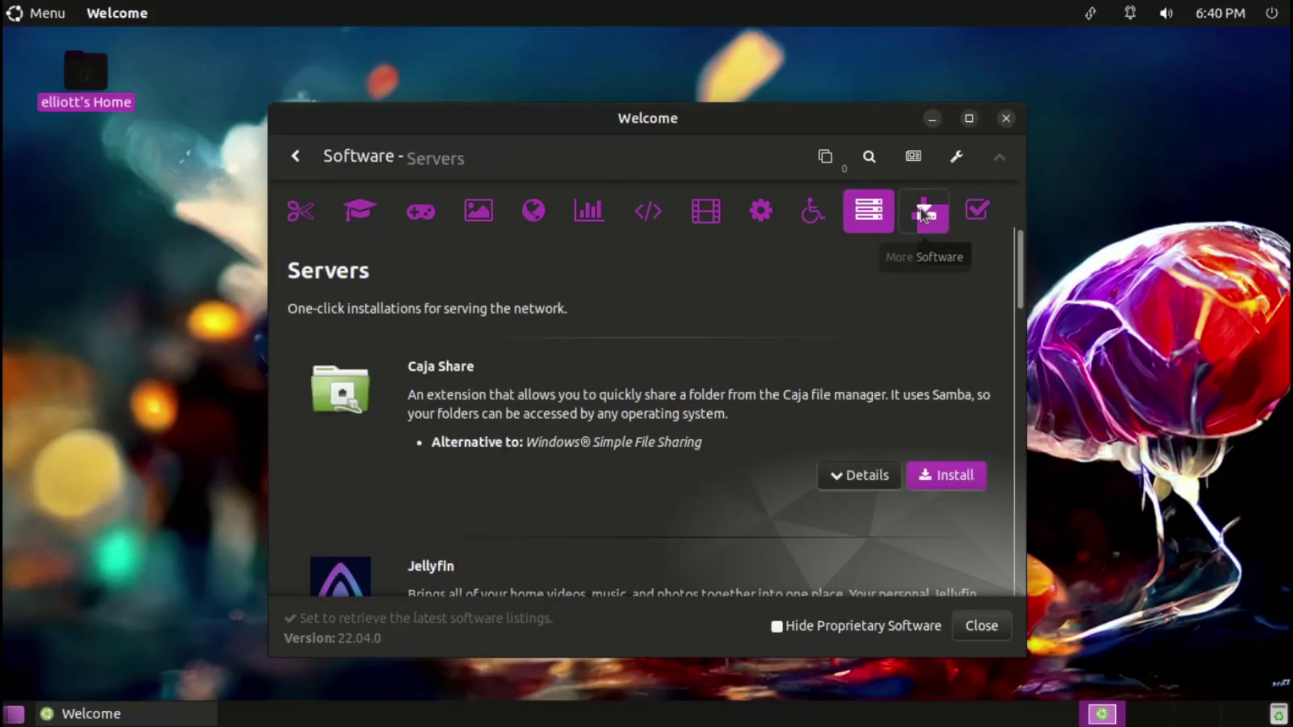
pyautogui.click(974, 210)
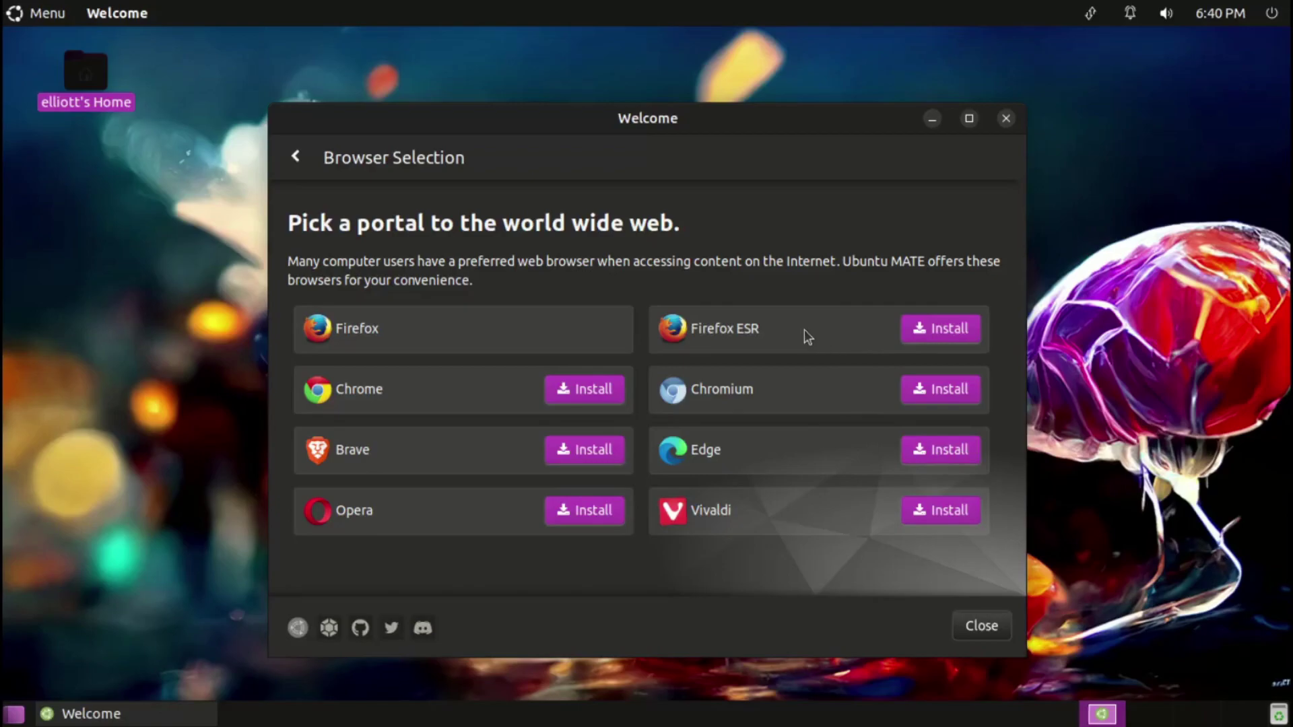
pyautogui.click(296, 160)
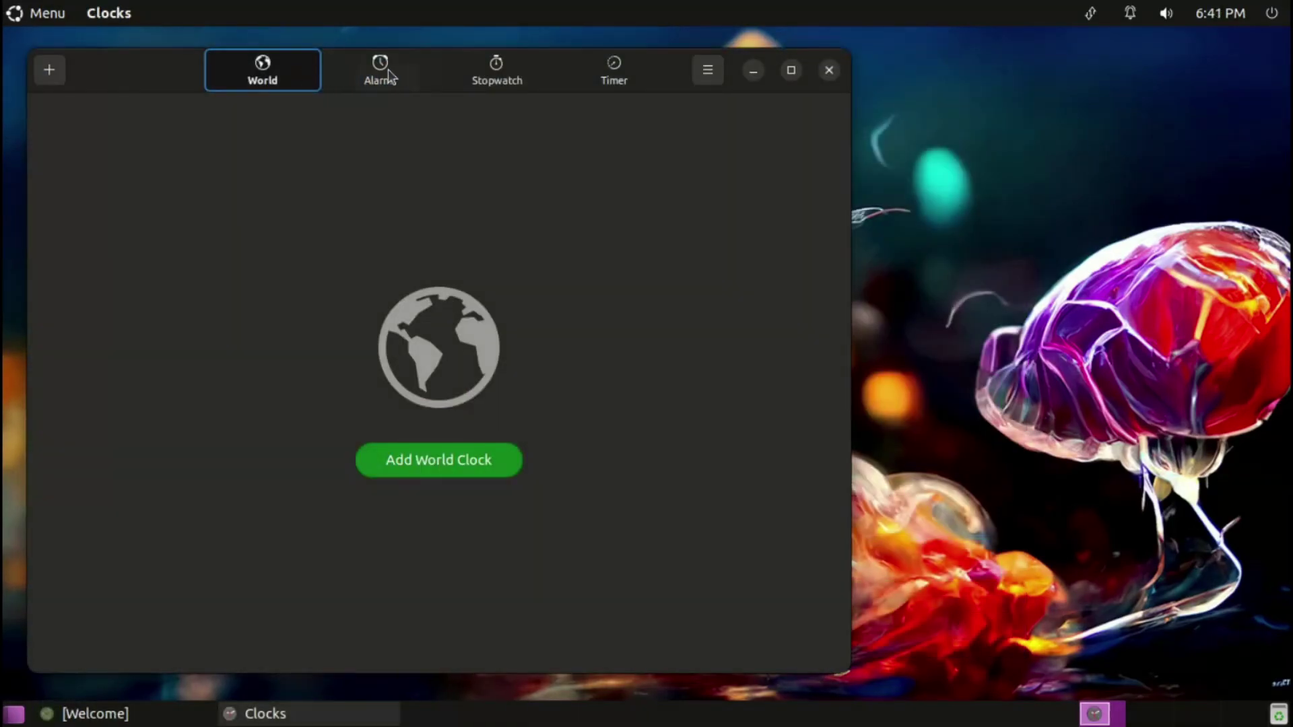
# Step: Switch Clocks to the Stopwatch and show the About Clocks information
pyautogui.click(504, 75)
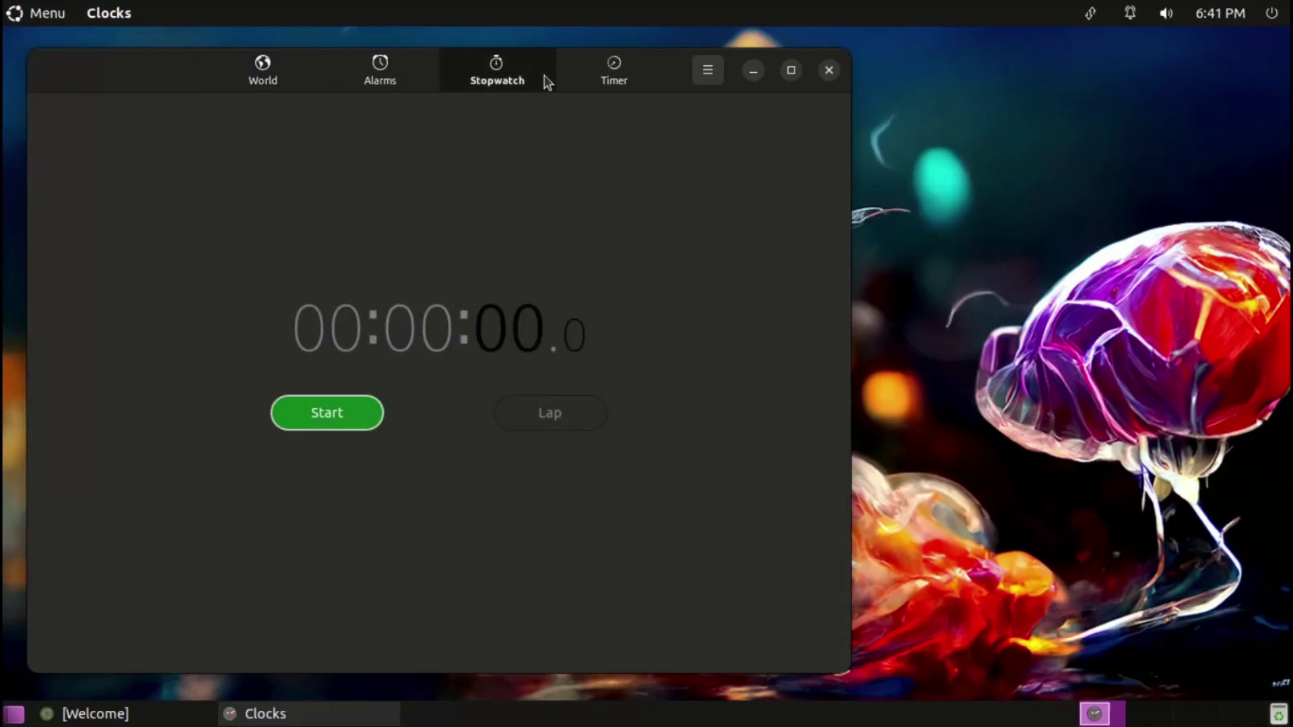
pyautogui.click(721, 74)
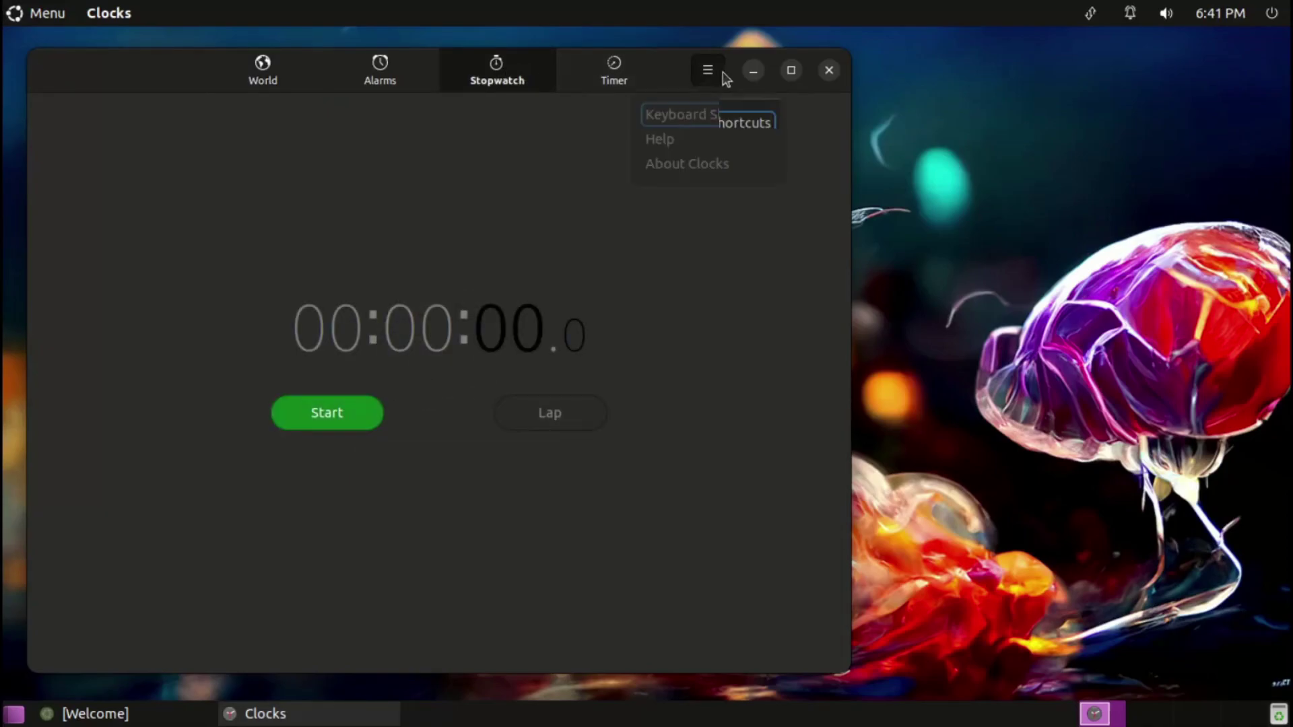
pyautogui.click(749, 185)
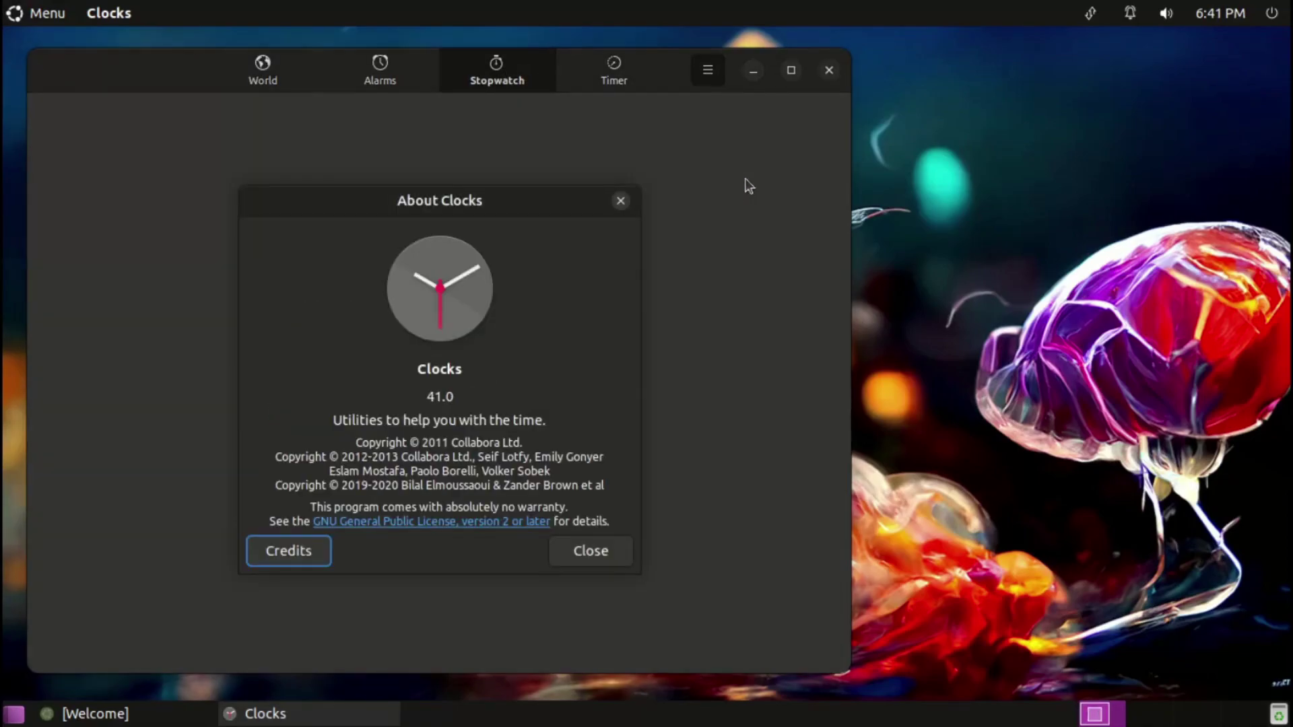
# Step: Launch the Weather app by searching 'weather' in the applications menu
pyautogui.press('super')
pyautogui.write('weather')
pyautogui.press('Return')
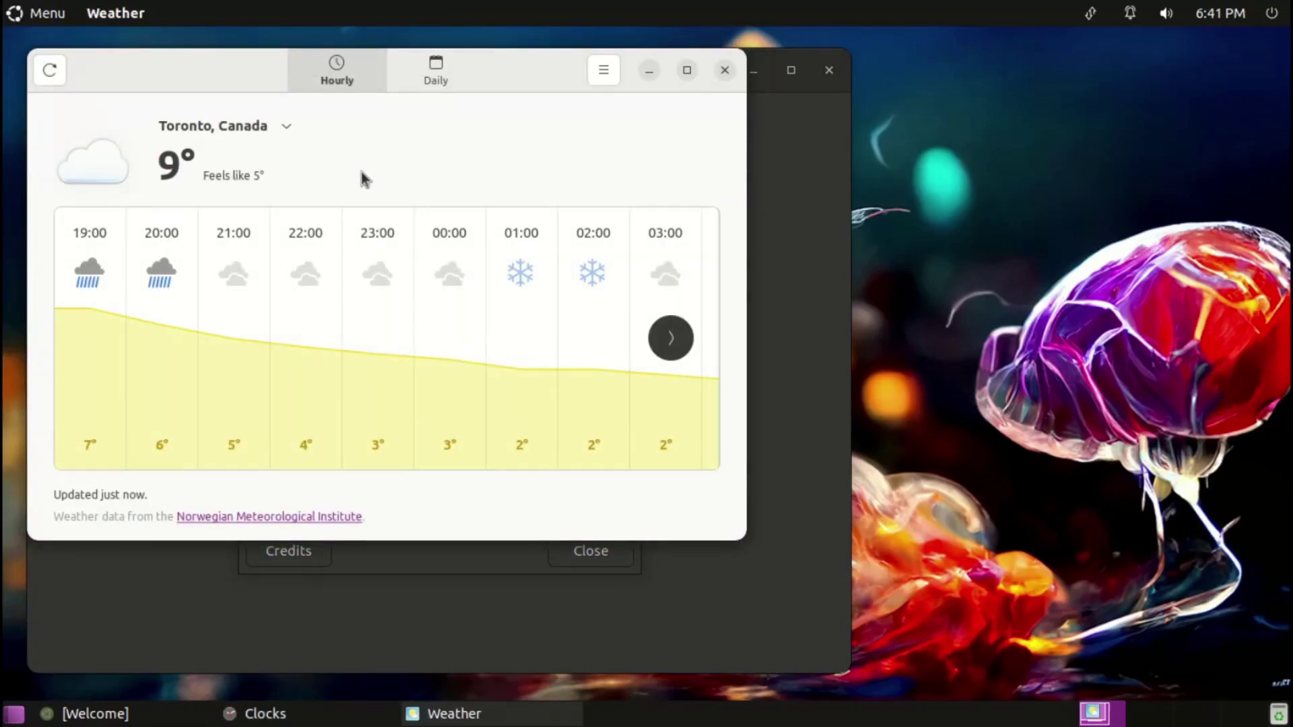
# Step: Move the Weather window right, show Toronto's daily forecast, and view About Weather (version 41.0)
pyautogui.moveTo(243, 69); pyautogui.dragTo(760, 165)
pyautogui.click(951, 173)
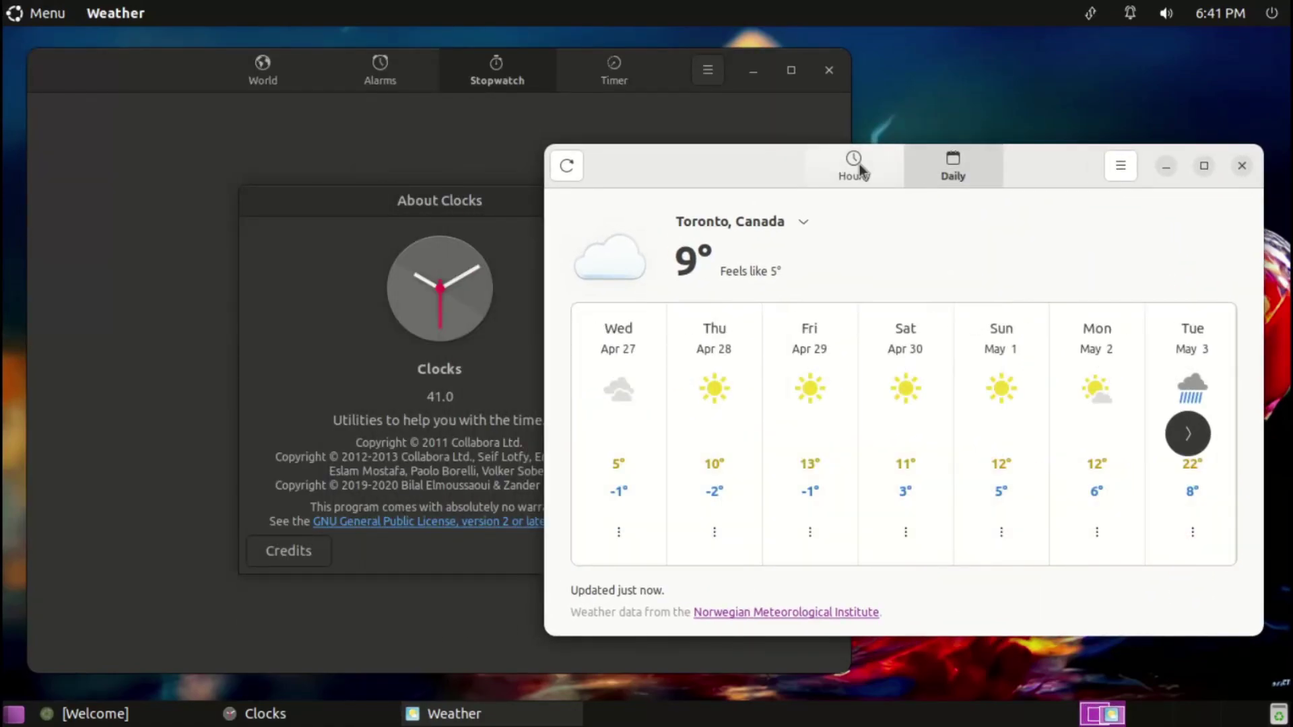
pyautogui.click(1120, 165)
pyautogui.click(1130, 261)
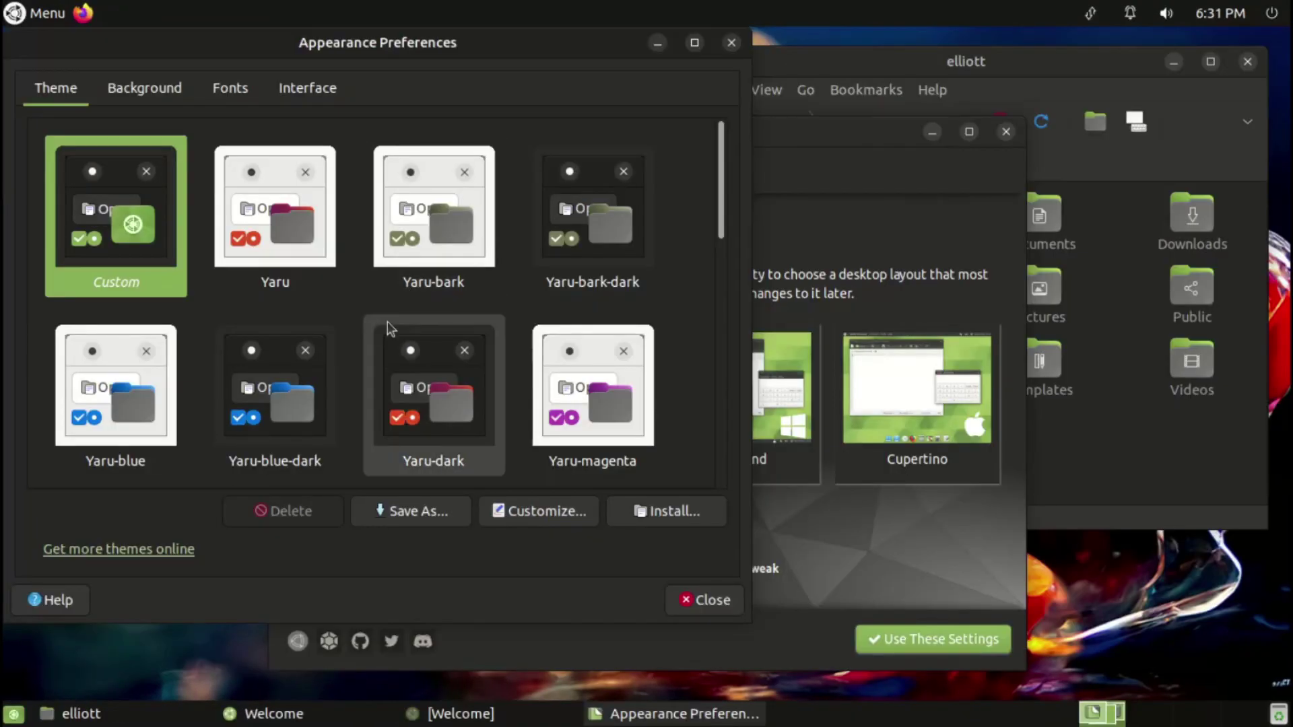
pyautogui.scroll(-8, 387, 321)
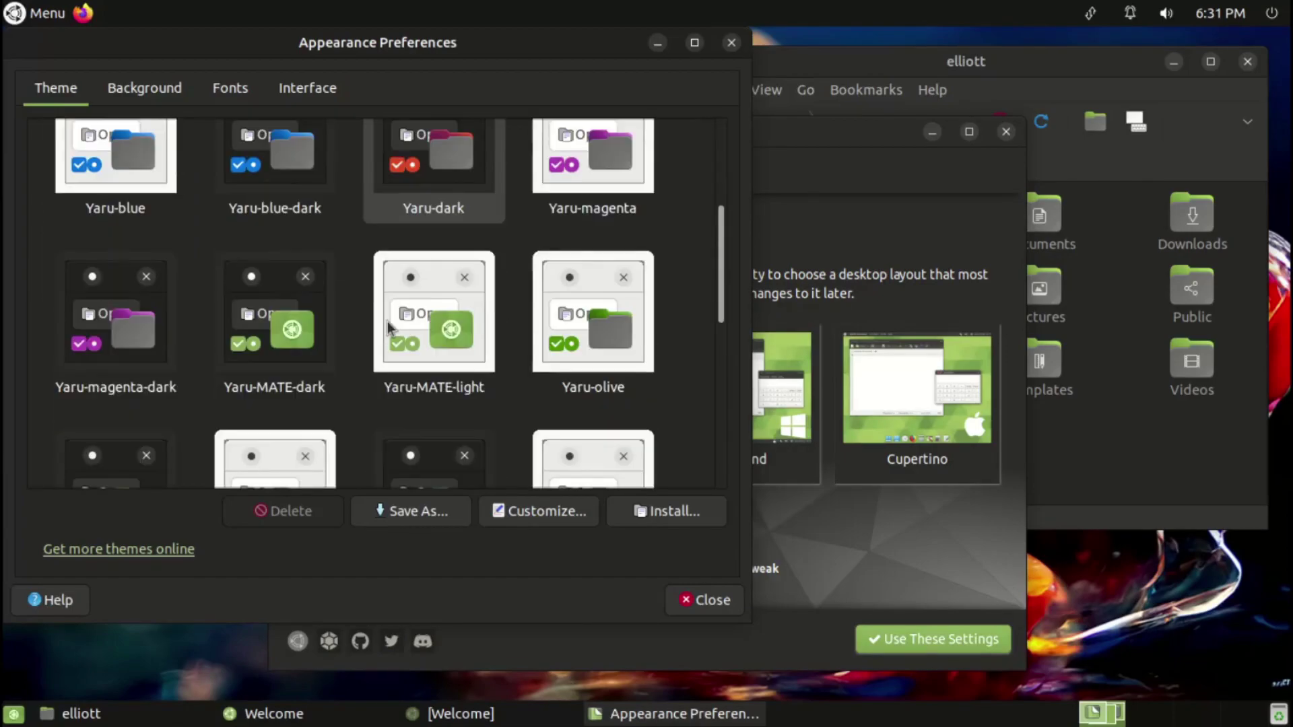
pyautogui.scroll(8, 387, 321)
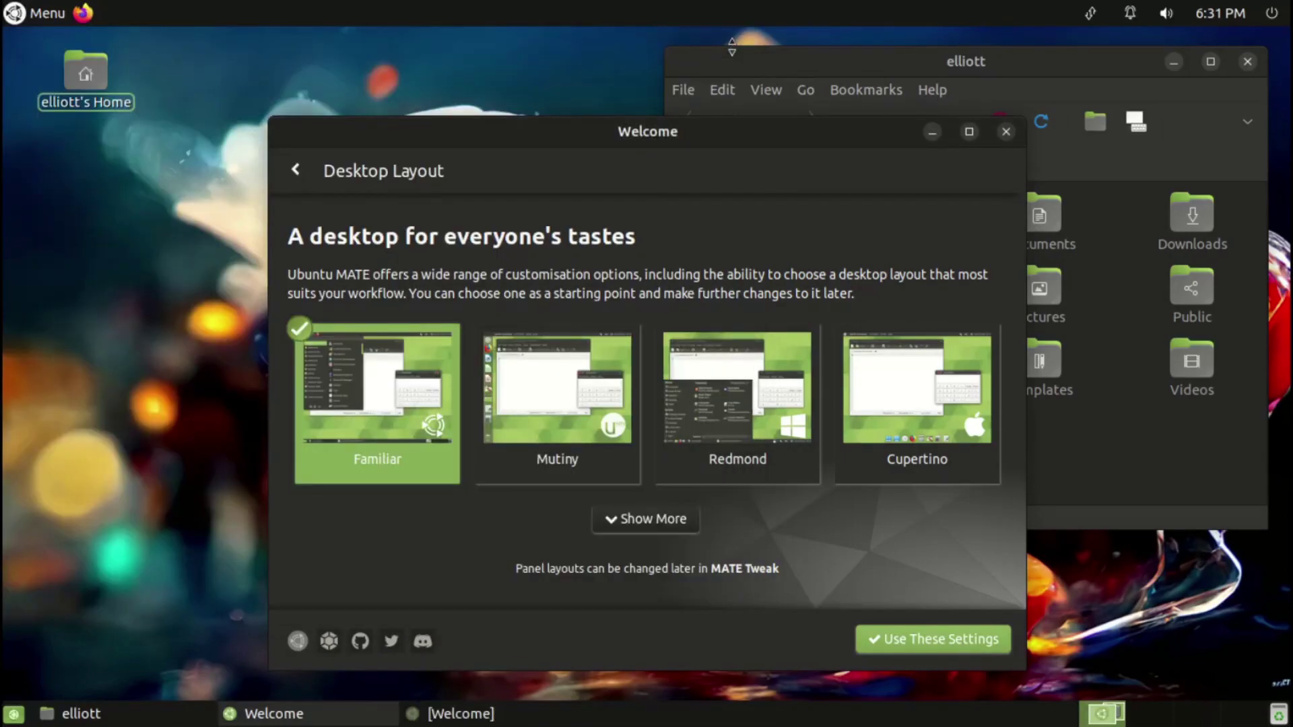
pyautogui.click(311, 179)
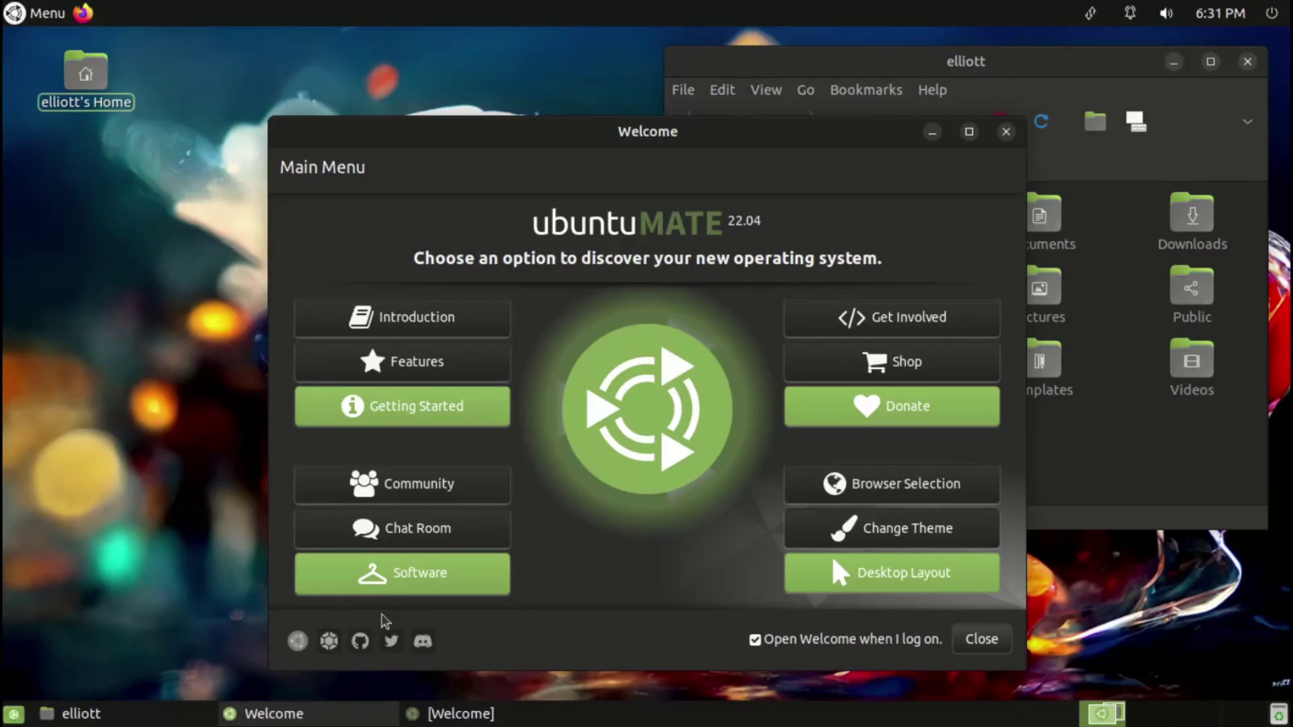
pyautogui.rightClick(277, 717)
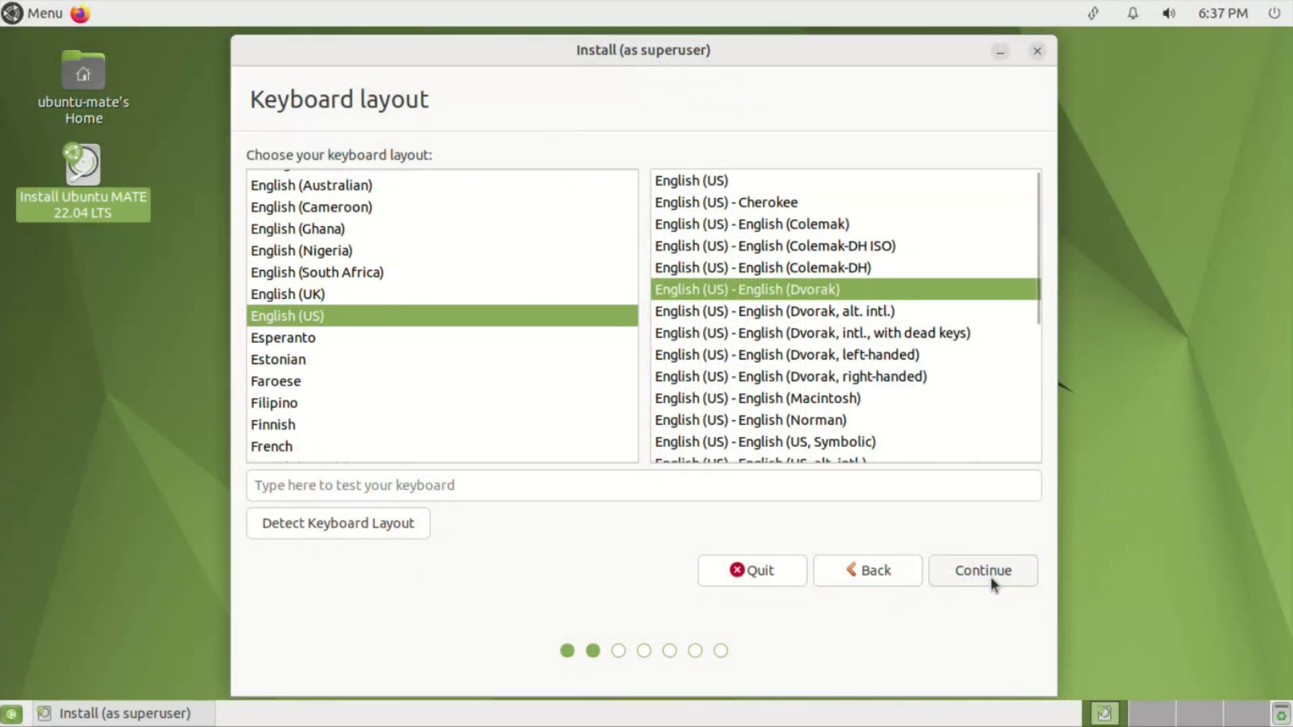
pyautogui.click(991, 576)
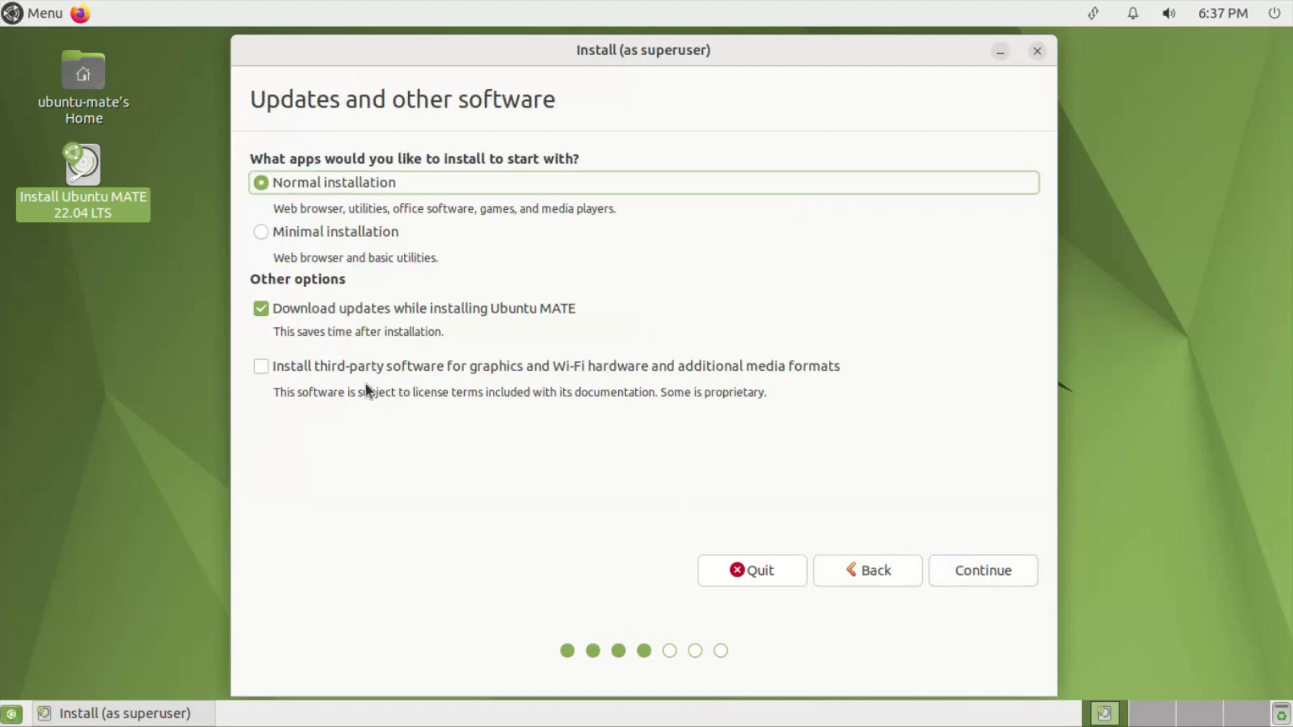
# Step: Enable third-party software for graphics, Wi-Fi and media formats, and continue the installation
pyautogui.click(263, 366)
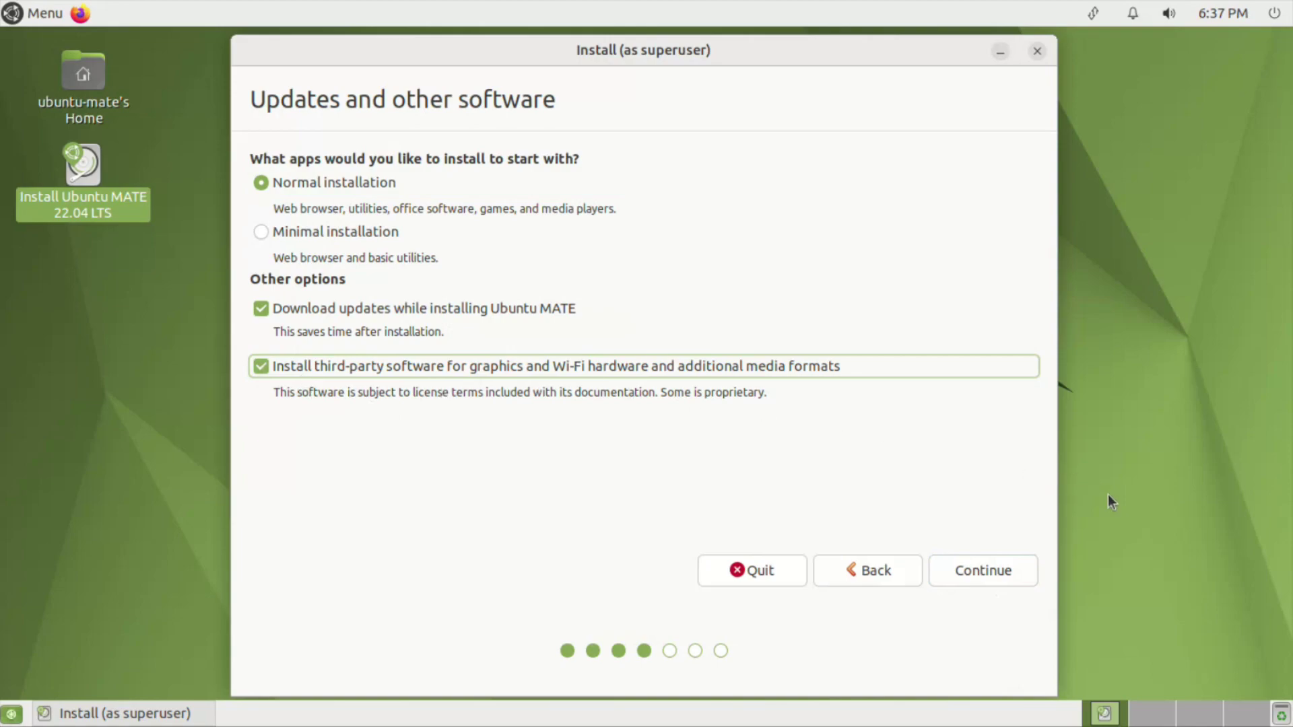
pyautogui.click(976, 575)
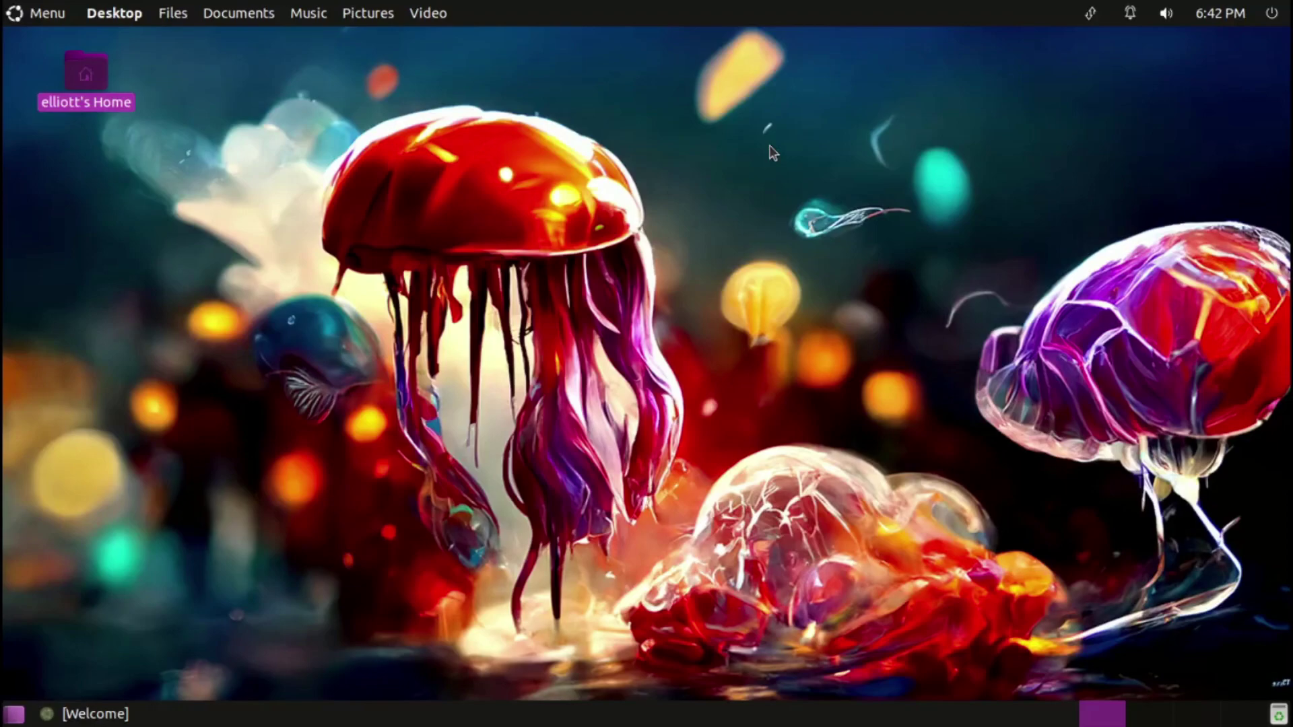
# Step: Switch the panel layout to Mutiny in MATE Tweak, launched via the 'tweak' menu search
pyautogui.press('super')
pyautogui.write('tweak')
pyautogui.press('Return')
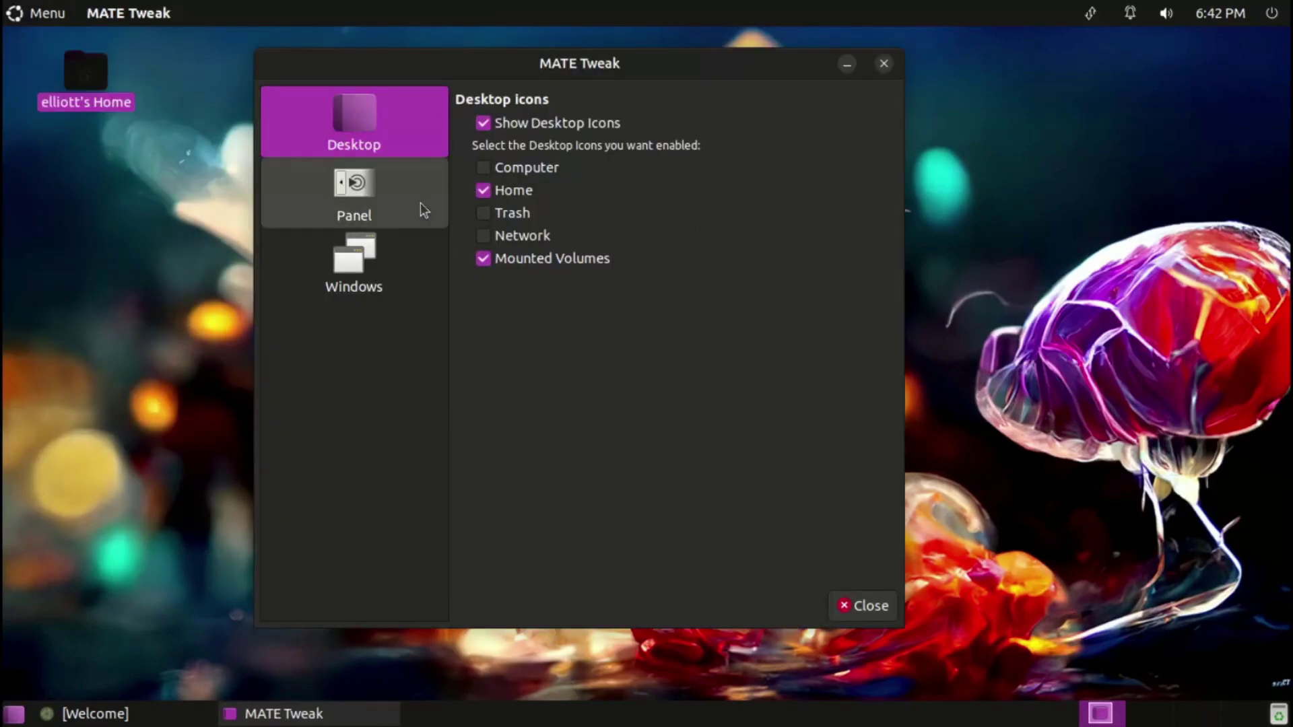
pyautogui.click(406, 203)
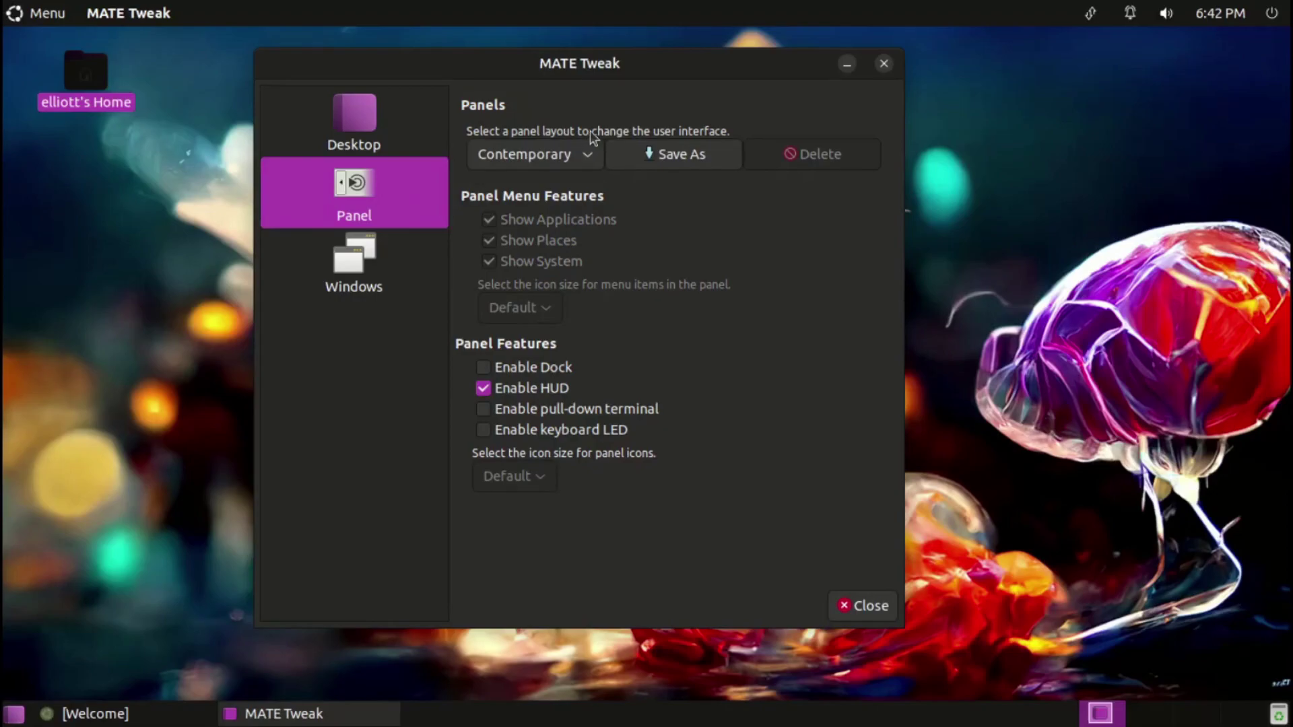
pyautogui.click(588, 160)
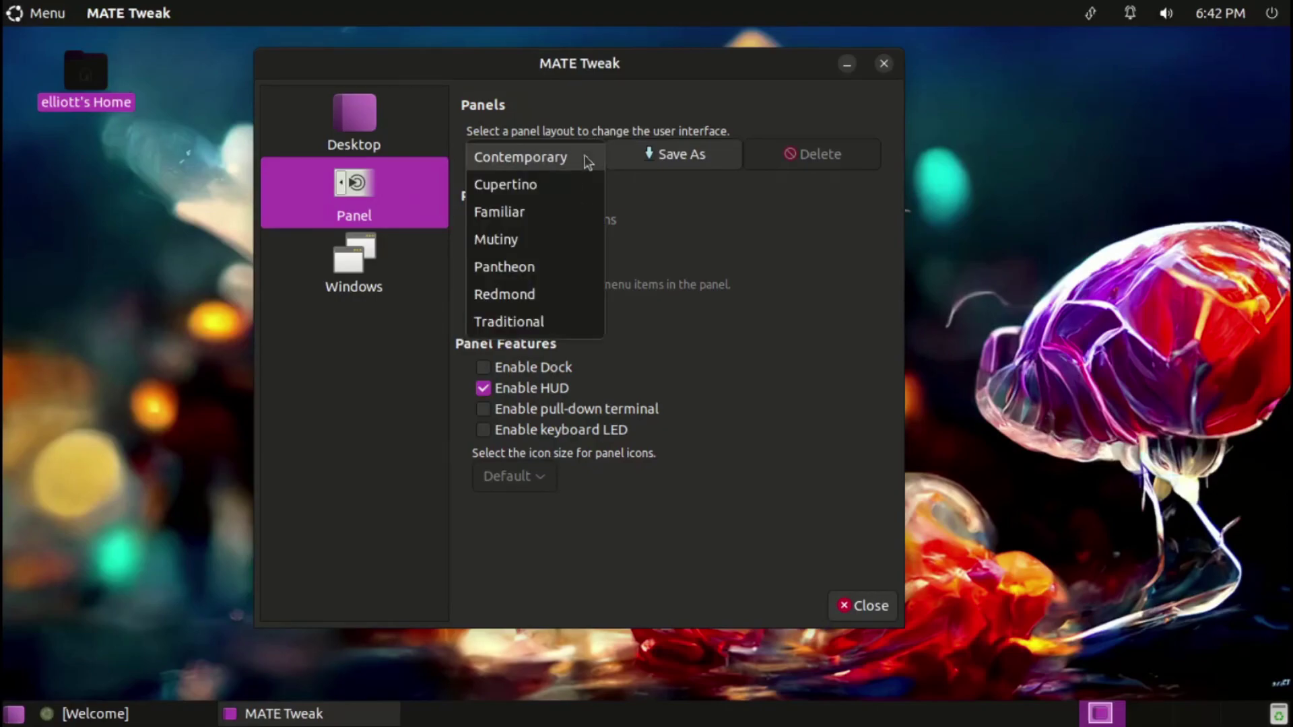
pyautogui.click(570, 244)
pyautogui.click(963, 414)
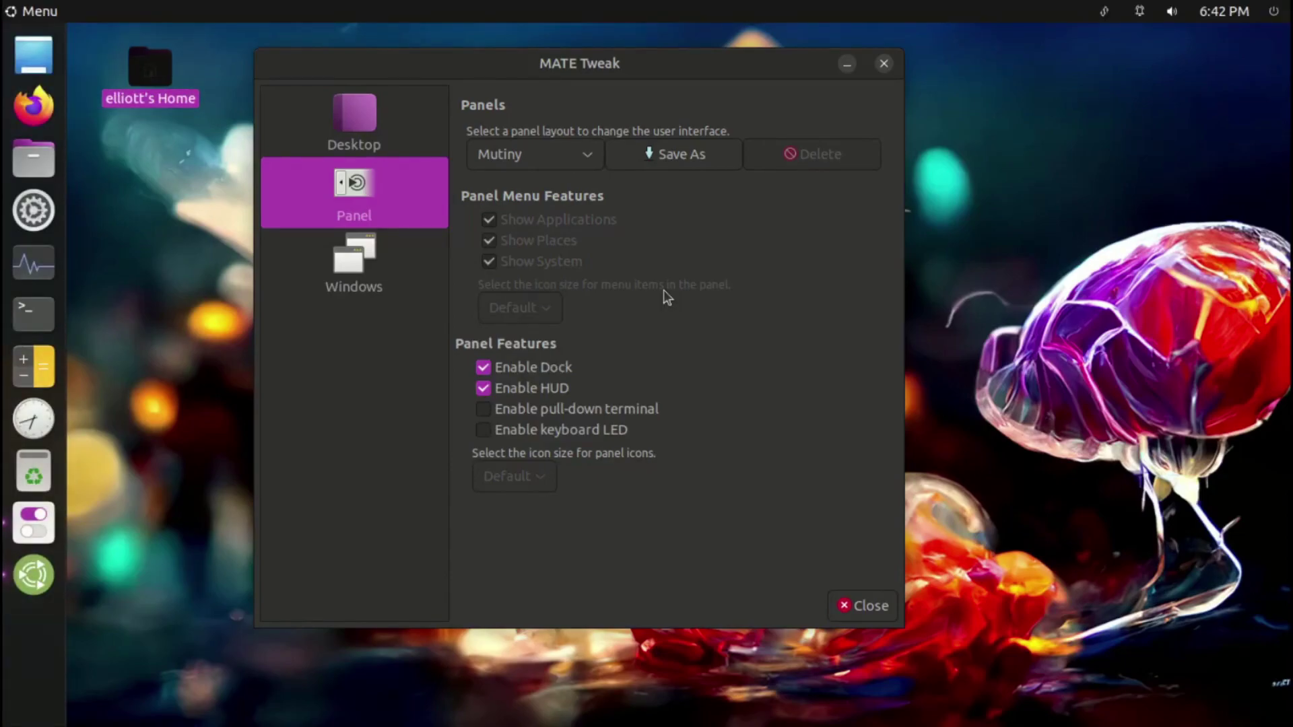
# Step: Open the home folder in Caja, try its menus and the HUD search, then return to MATE Tweak
pyautogui.click(38, 176)
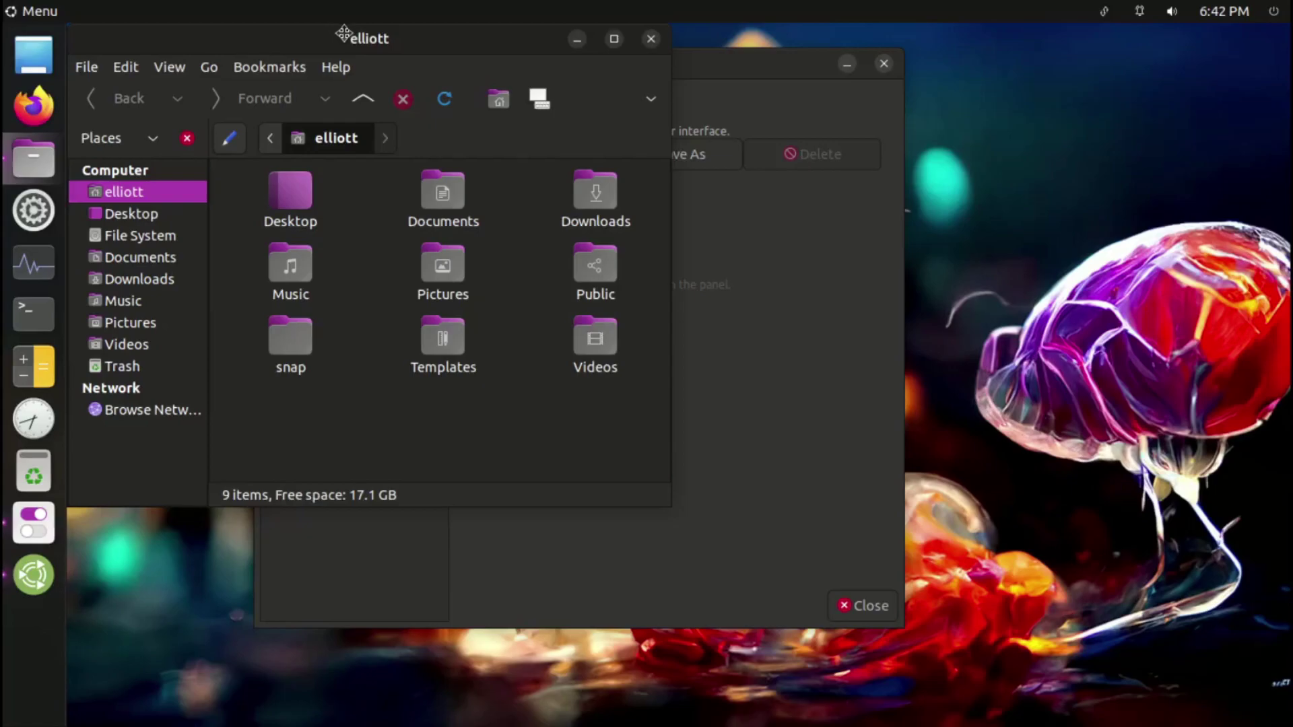
pyautogui.moveTo(352, 41); pyautogui.dragTo(393, 57)
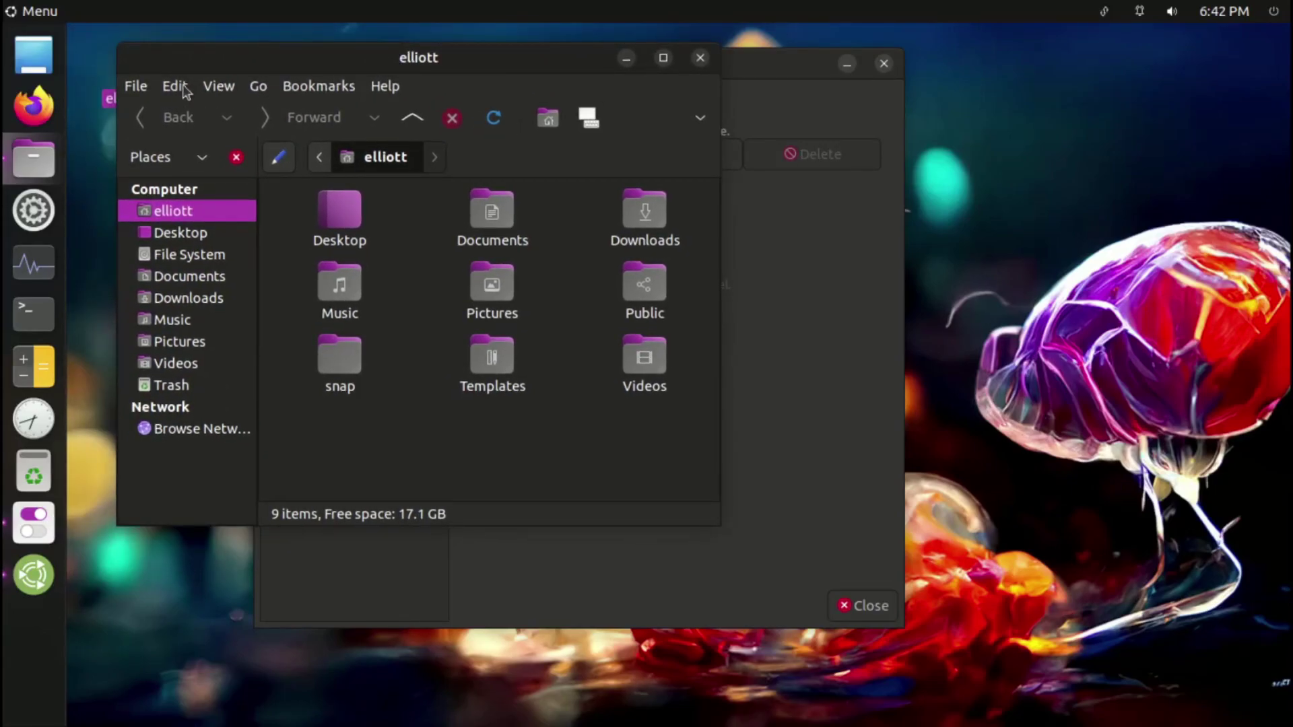
pyautogui.click(136, 87)
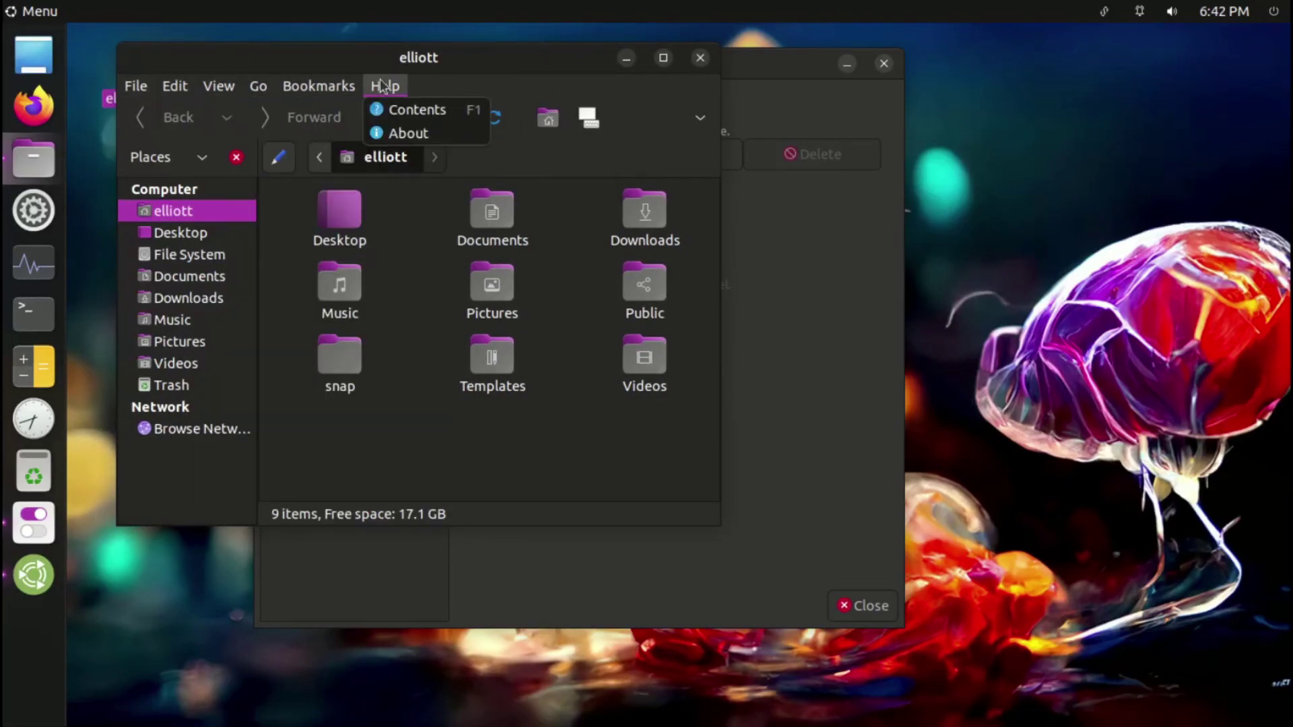
pyautogui.click(154, 87)
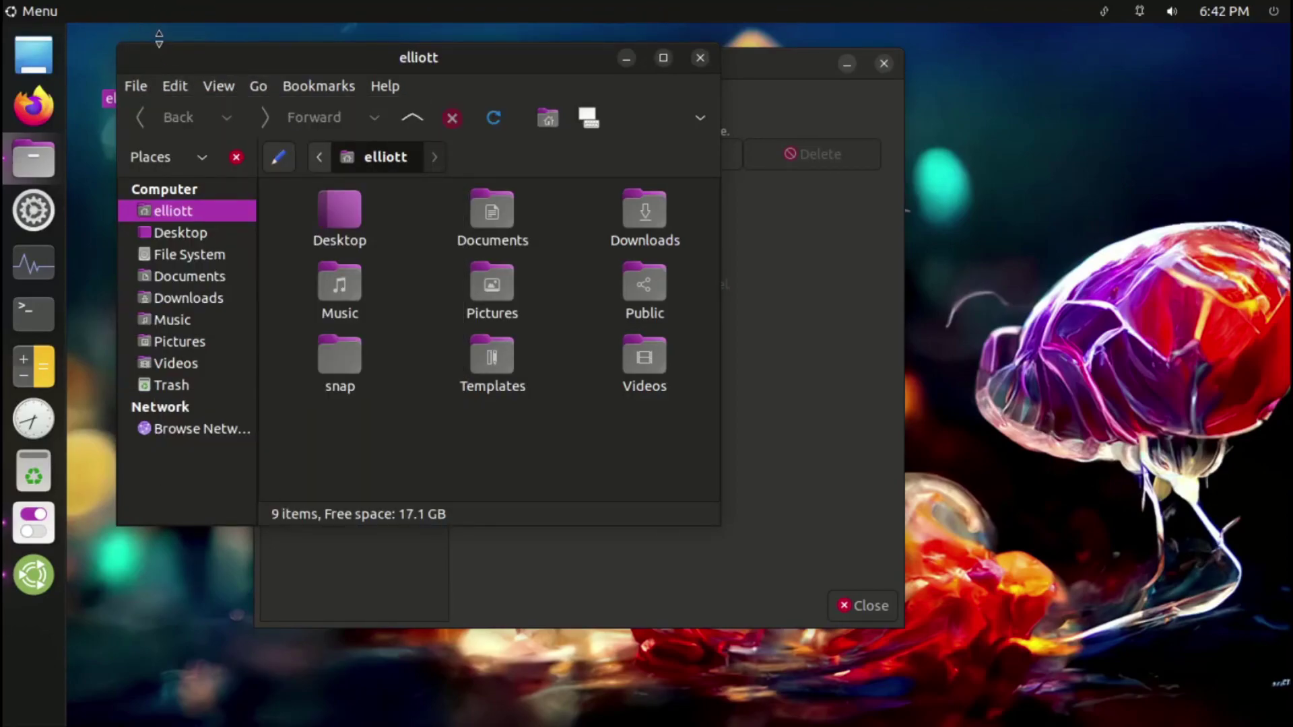
pyautogui.press('alt')
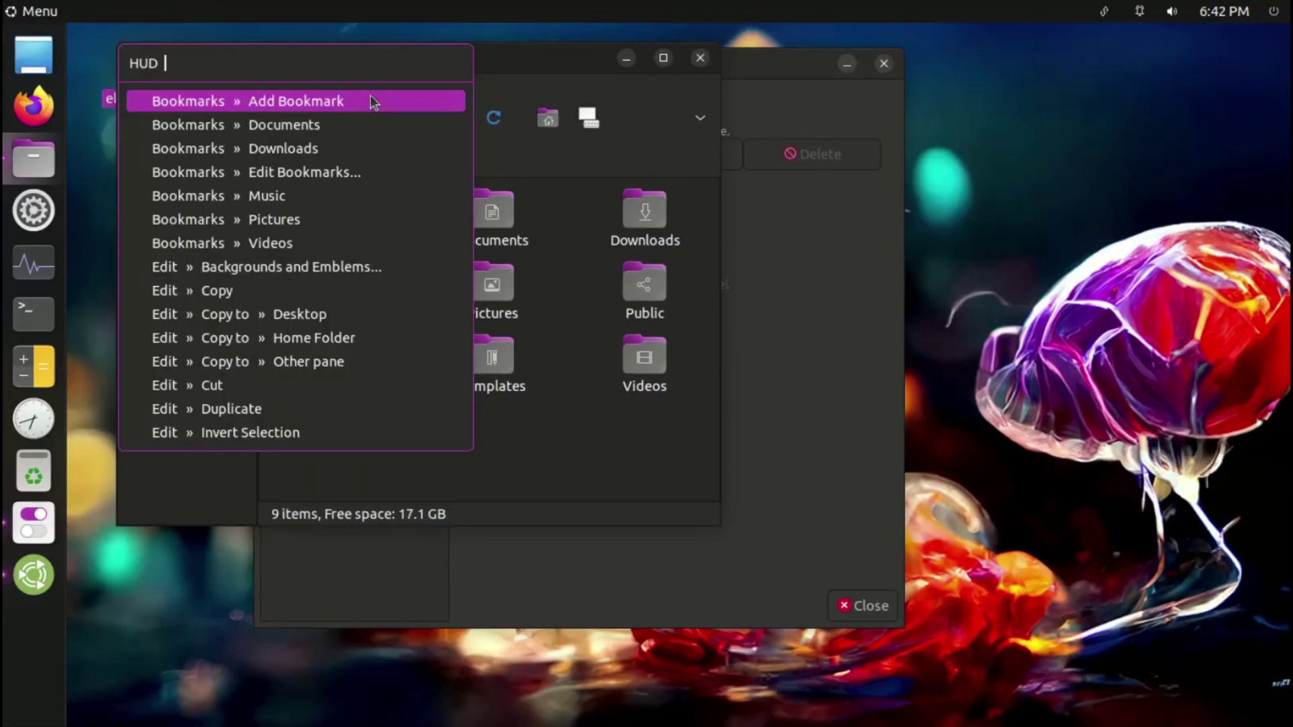
pyautogui.press('Escape')
pyautogui.hotkey('alt', 'Tab')
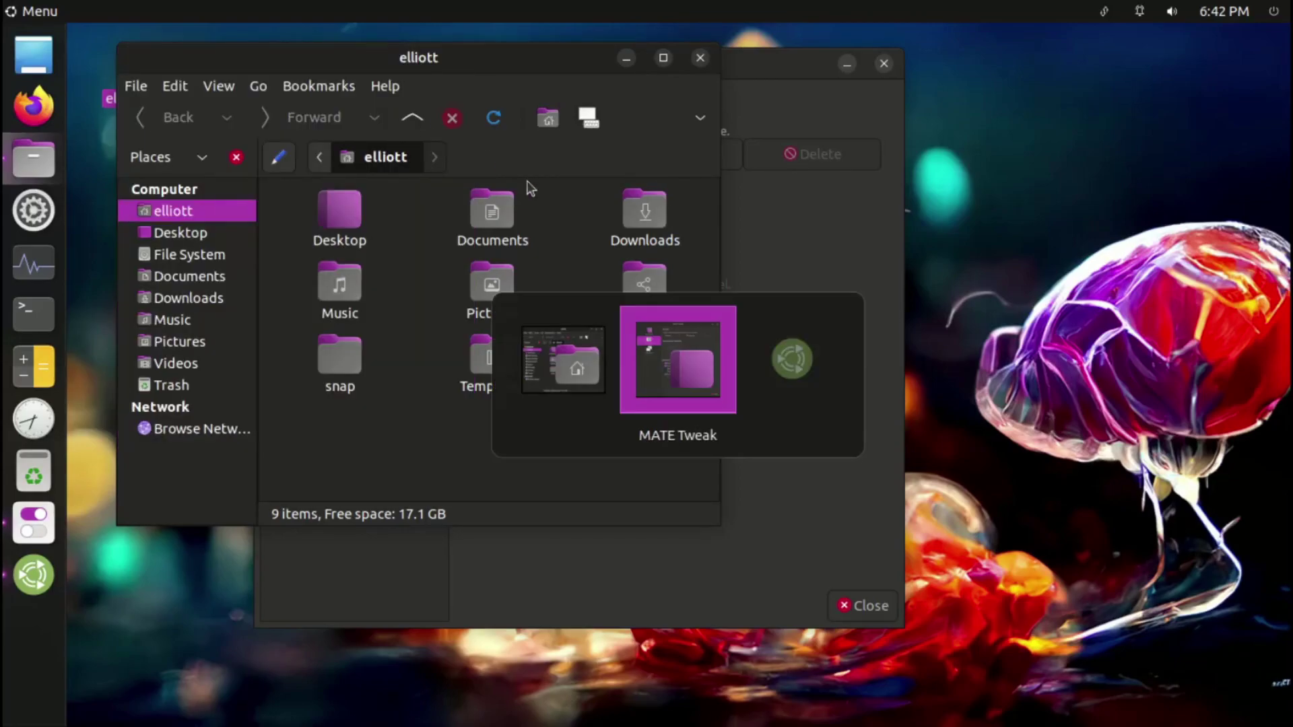
# Step: Switch the panel layout to Cupertino and dismiss the menu crash error
pyautogui.click(586, 159)
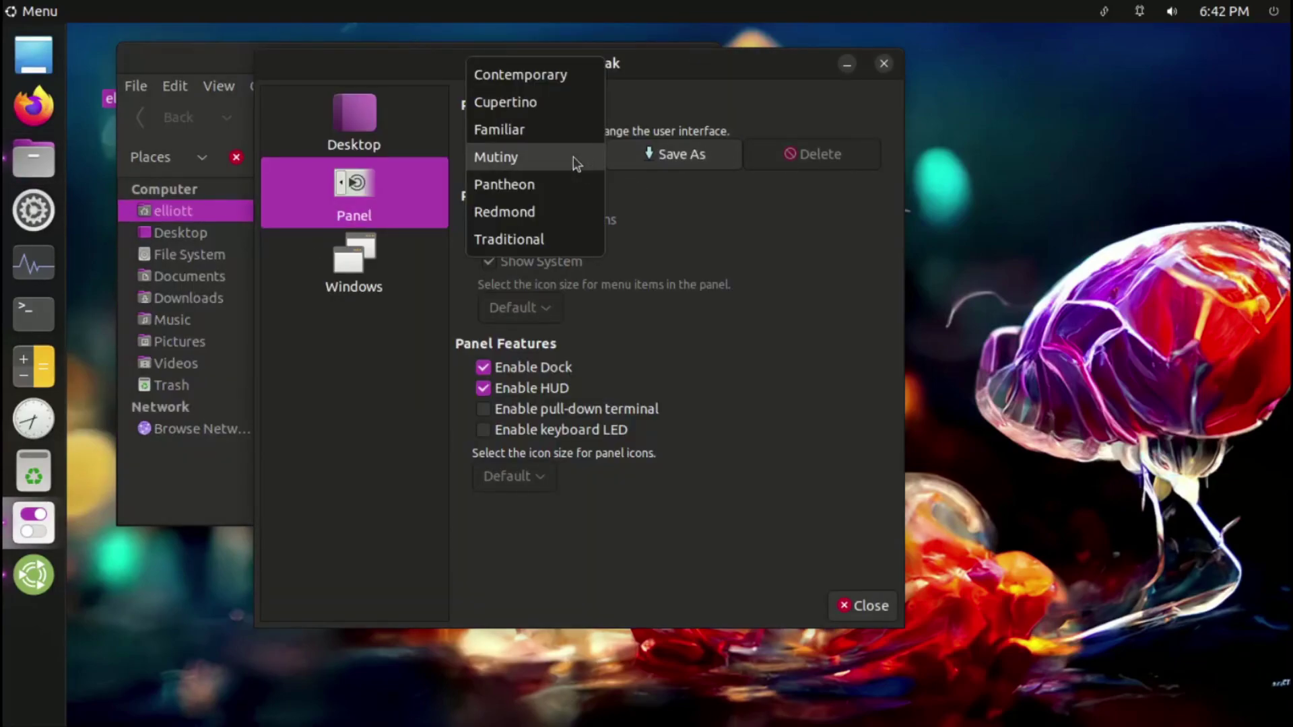
pyautogui.press('Escape')
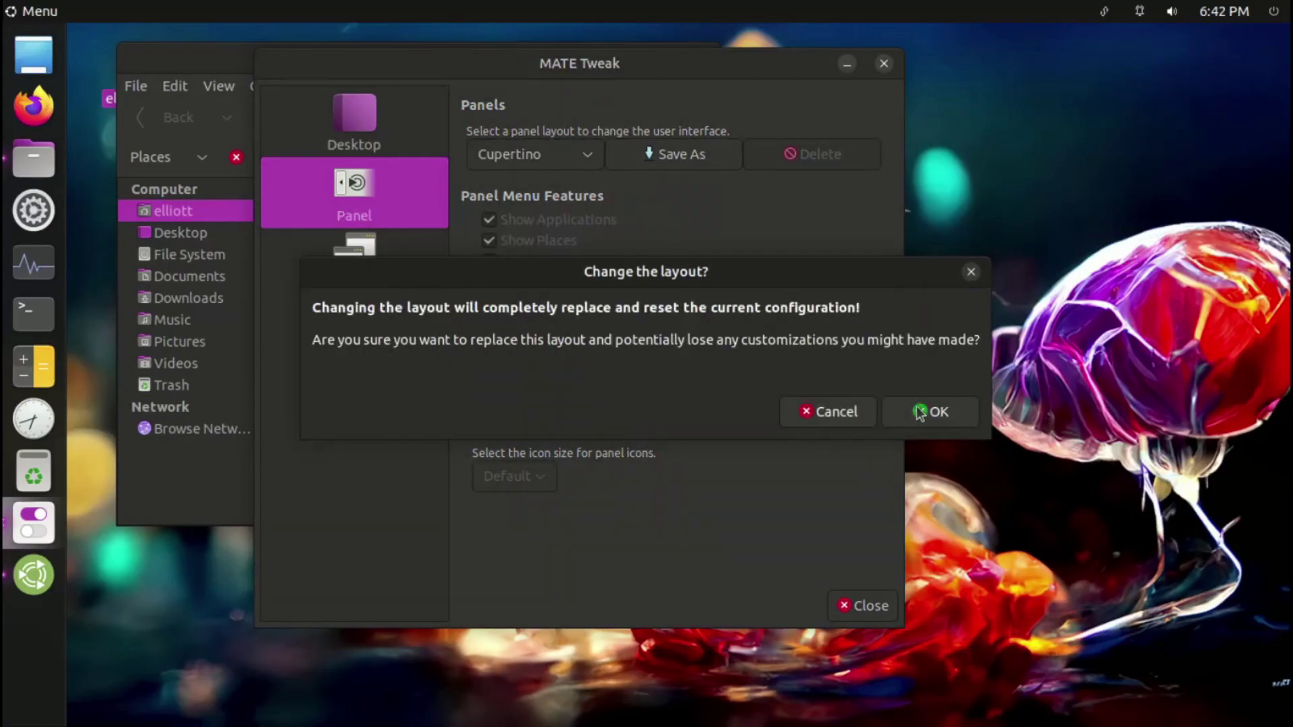
pyautogui.click(921, 411)
pyautogui.click(920, 413)
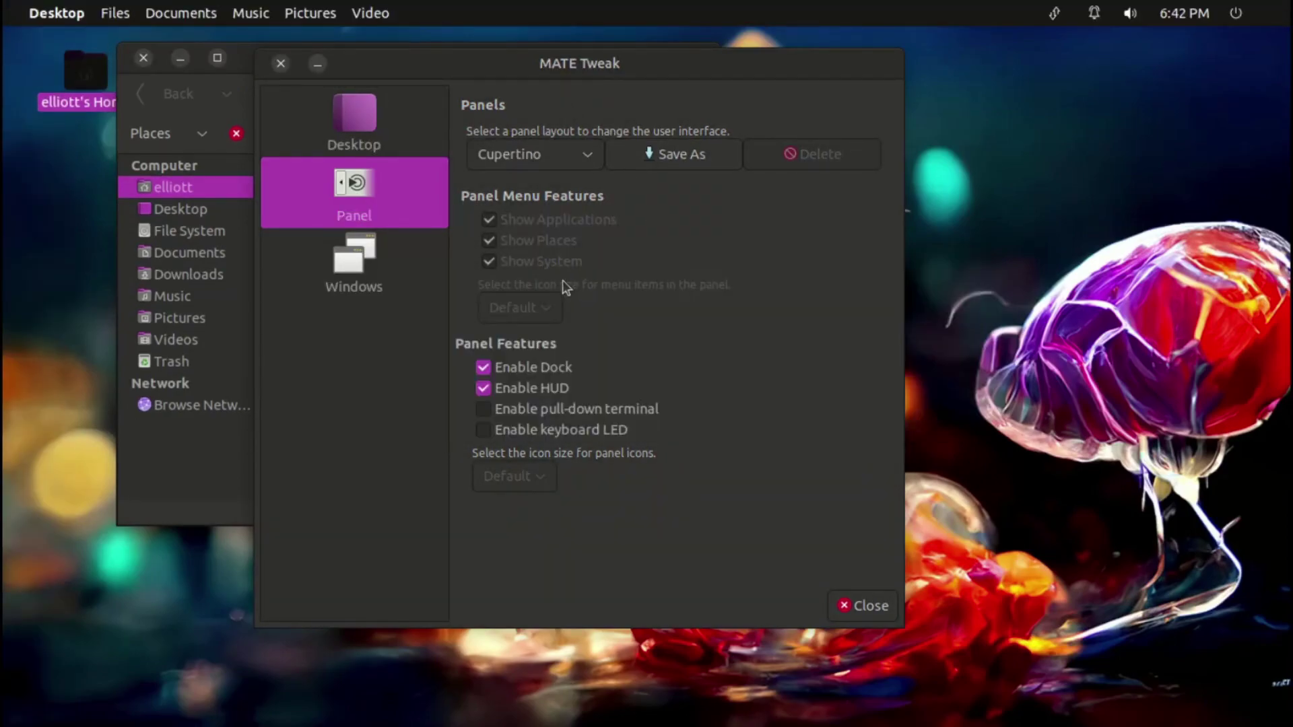
# Step: Try Caja's menus in the top global bar and the HUD search, then raise MATE Tweak
pyautogui.hotkey('alt', 'Tab')
pyautogui.hotkey('alt', 'Tab')
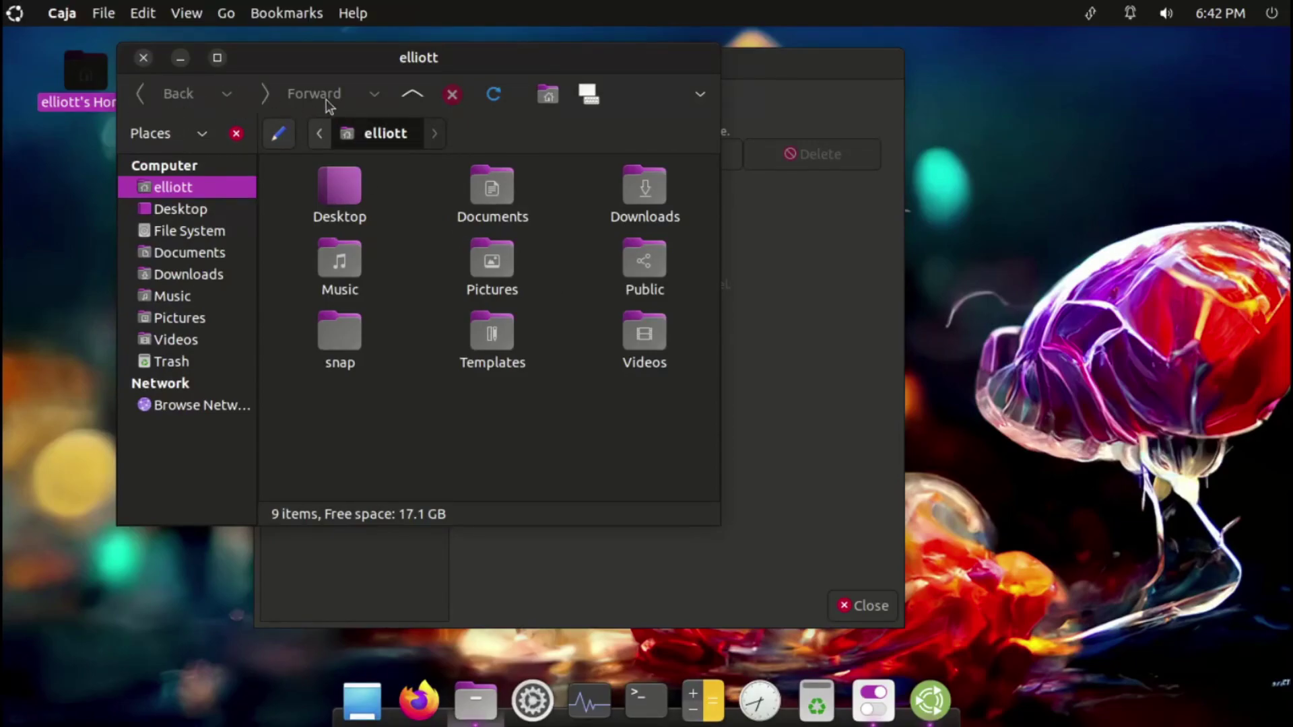
pyautogui.click(66, 13)
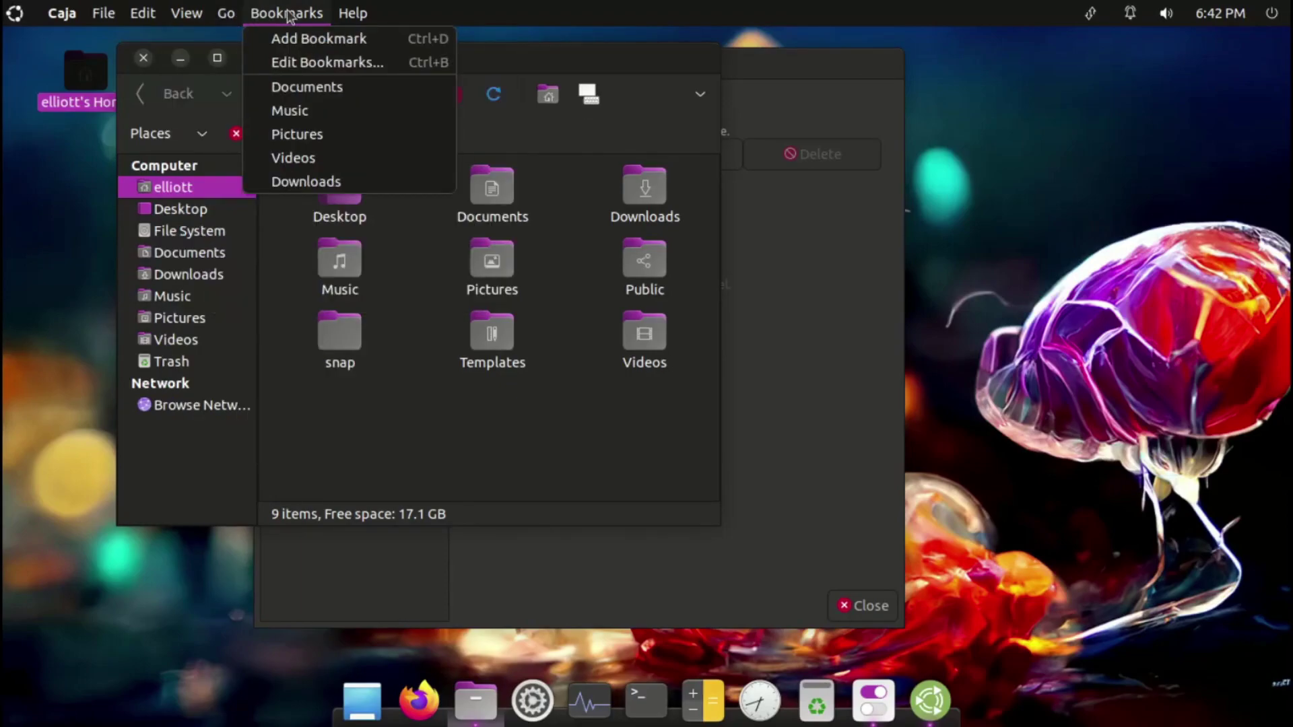
pyautogui.click(349, 14)
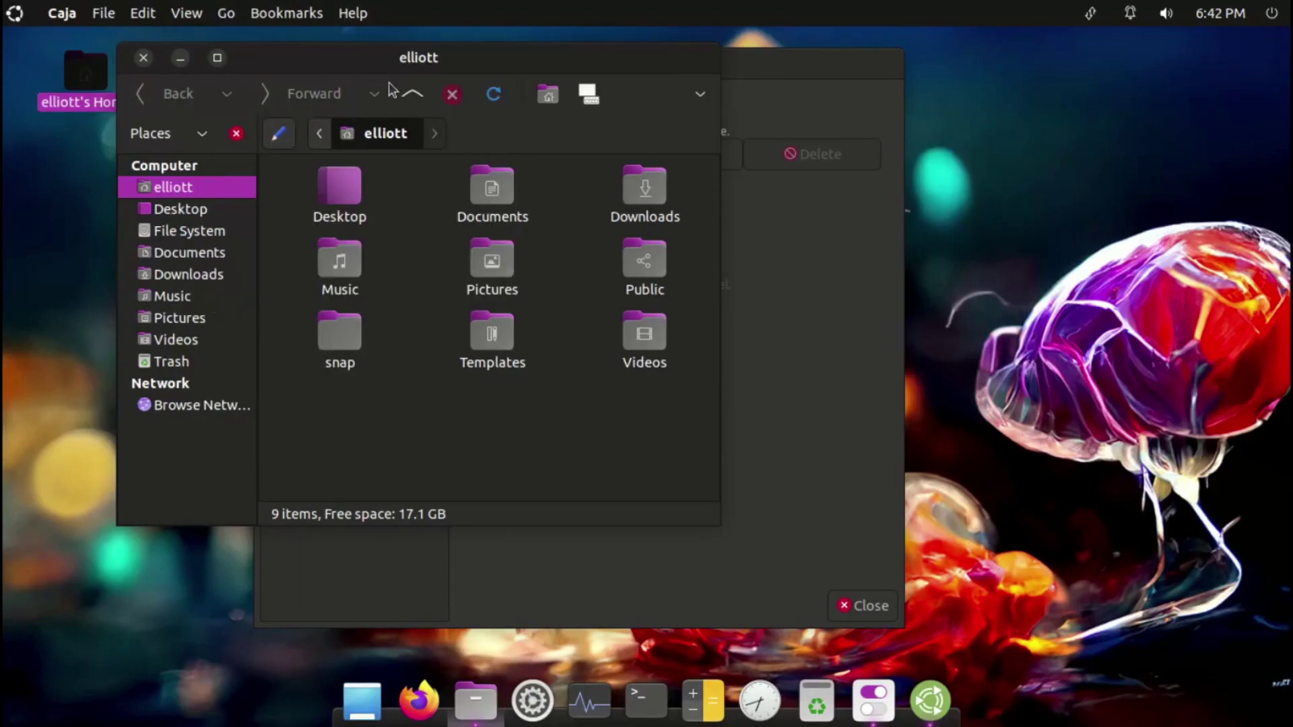
pyautogui.press('alt')
pyautogui.press('Escape')
pyautogui.click(790, 75)
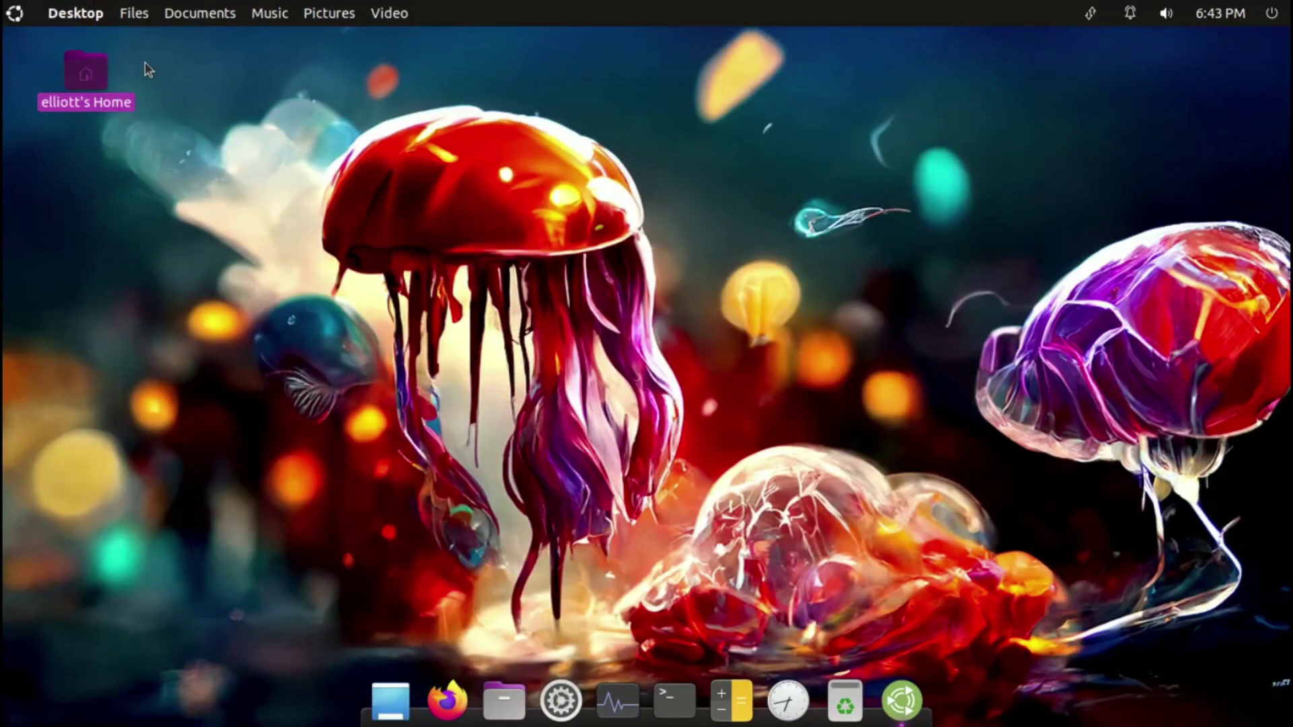
# Step: Open Appearance Preferences by searching 'appear' in the menu and scroll down its theme list
pyautogui.press('super')
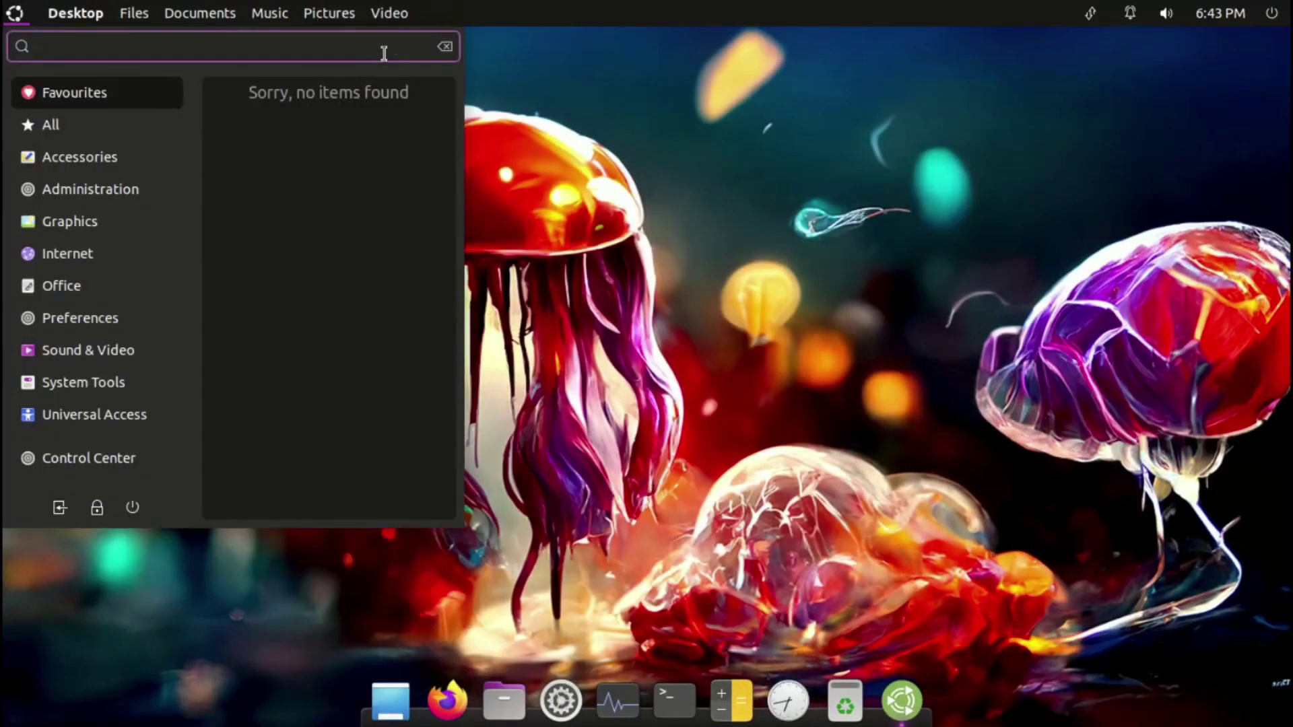
pyautogui.write('appear')
pyautogui.press('Return')
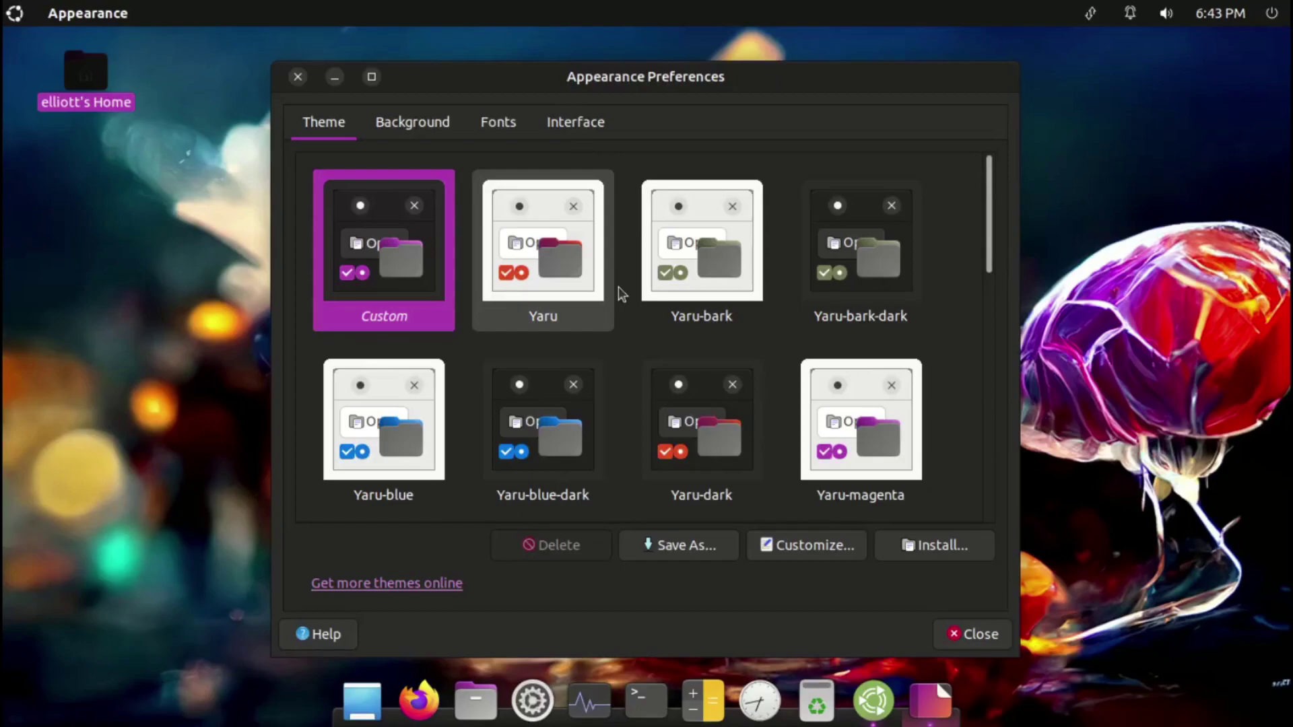
pyautogui.scroll(-3, 618, 285)
pyautogui.scroll(-2, 618, 285)
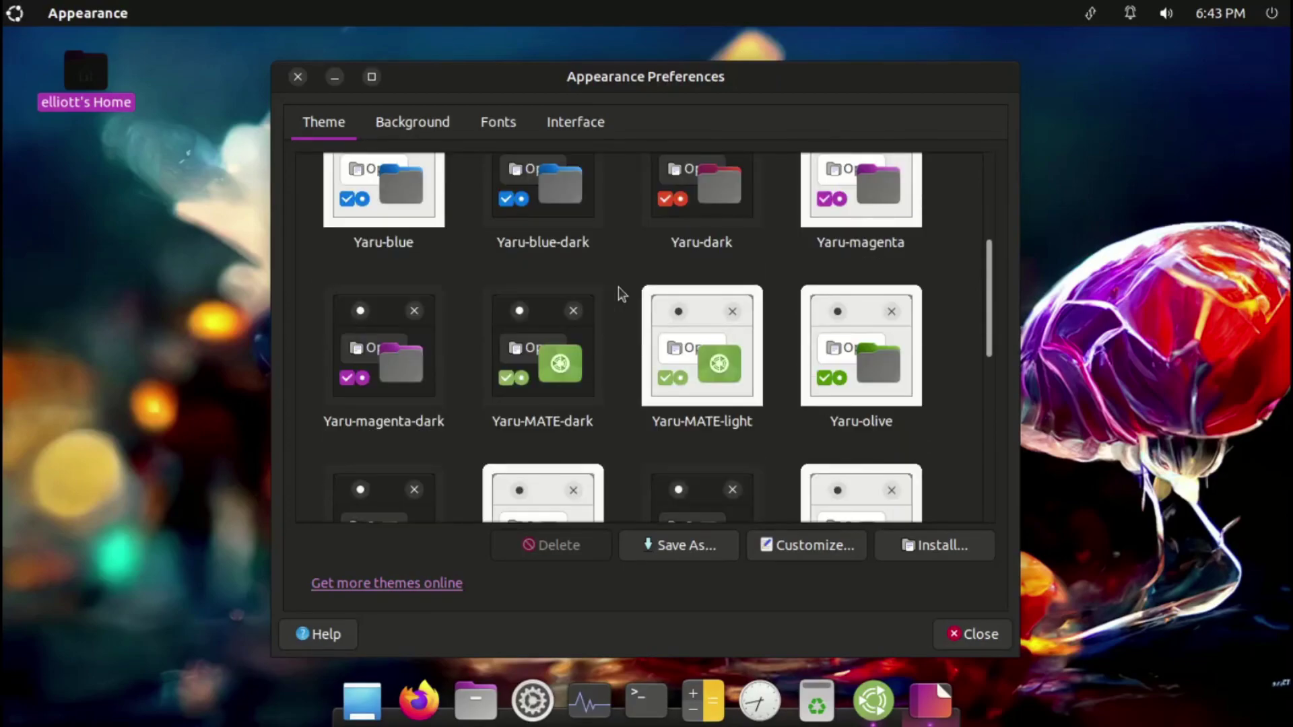
pyautogui.scroll(-2, 621, 294)
pyautogui.scroll(-2, 621, 294)
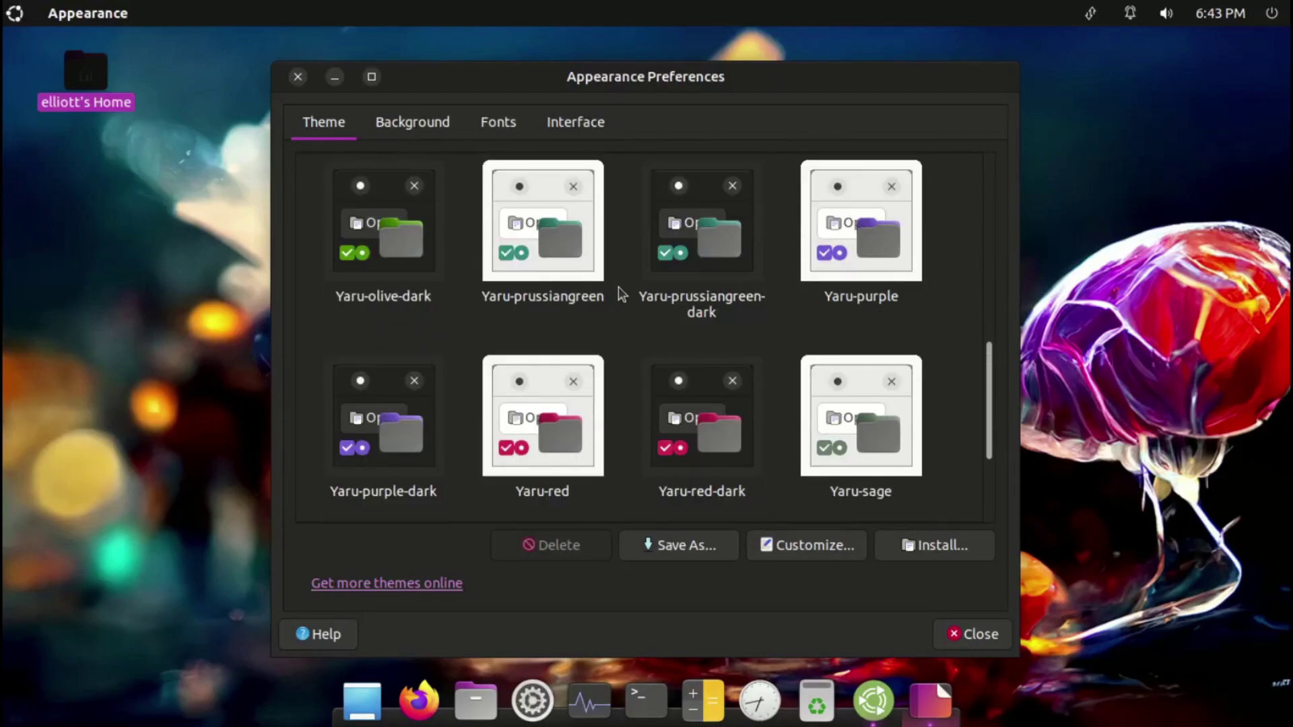
pyautogui.scroll(-2, 620, 294)
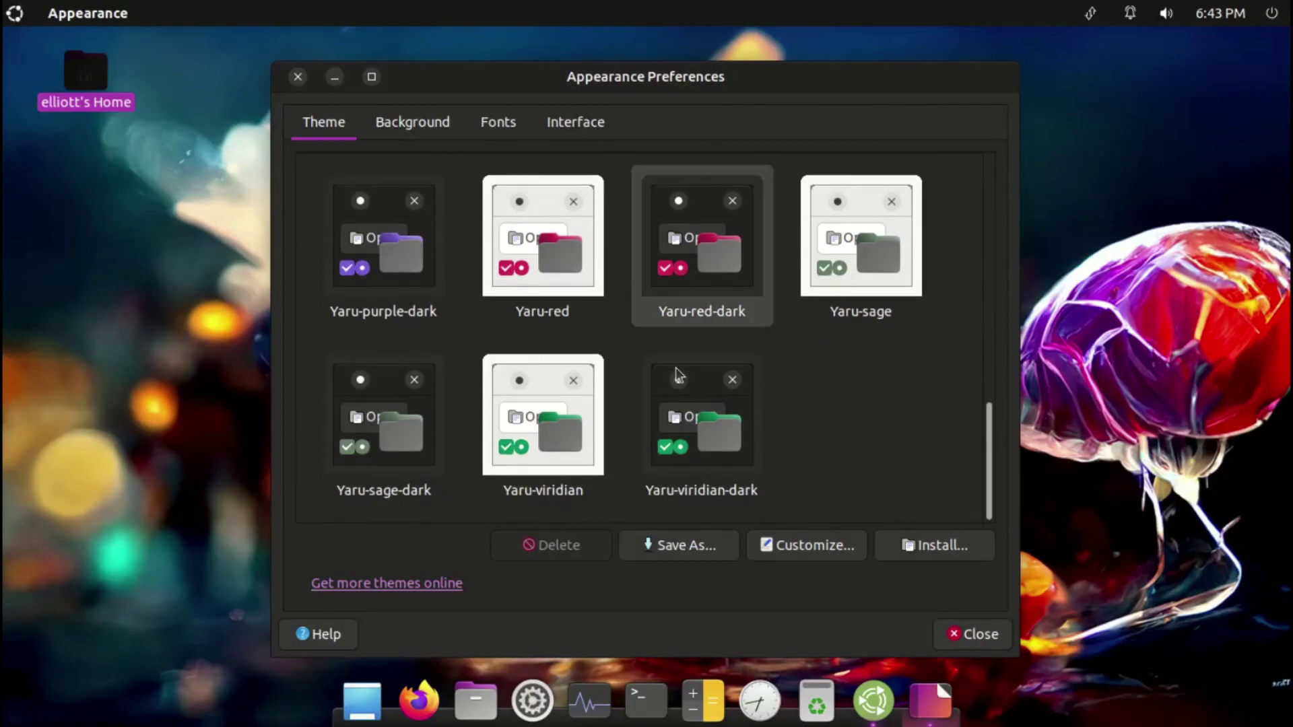
# Step: Try Yaru-viridian-dark and Yaru-blue-dark, settle on red Yaru-dark, then close Appearance Preferences
pyautogui.click(693, 419)
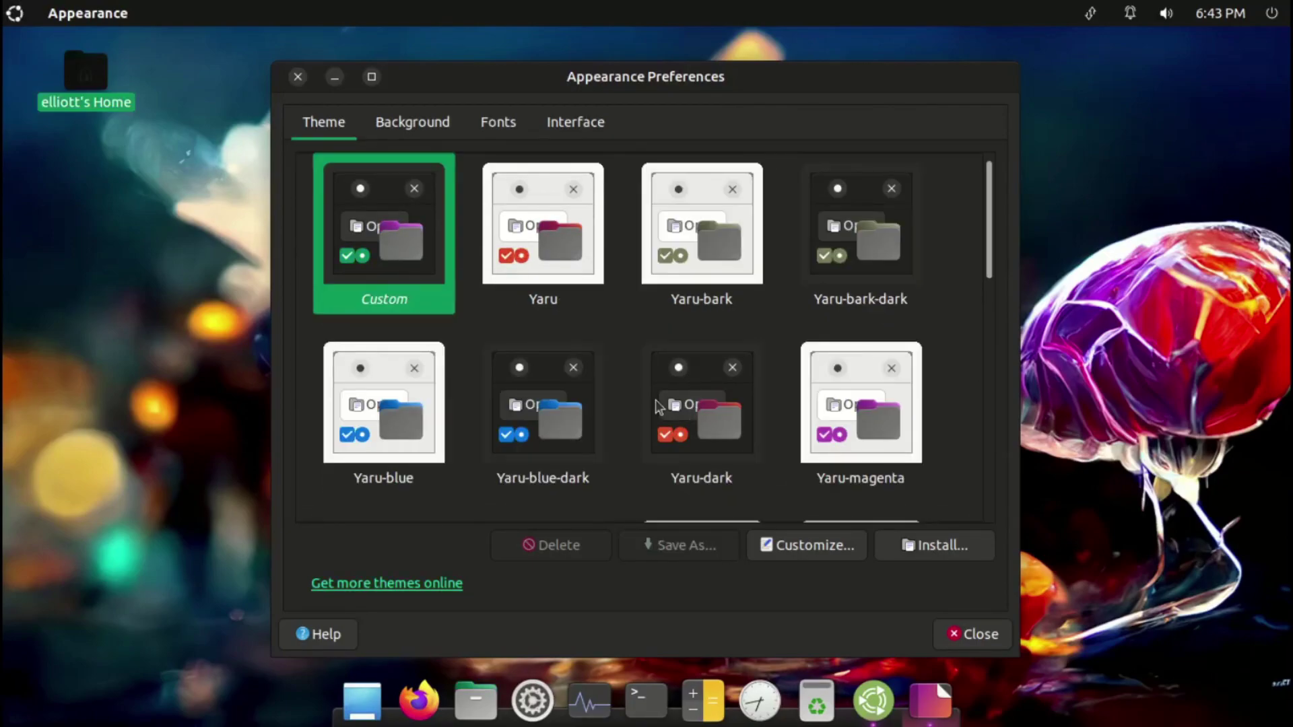
pyautogui.scroll(-1, 602, 359)
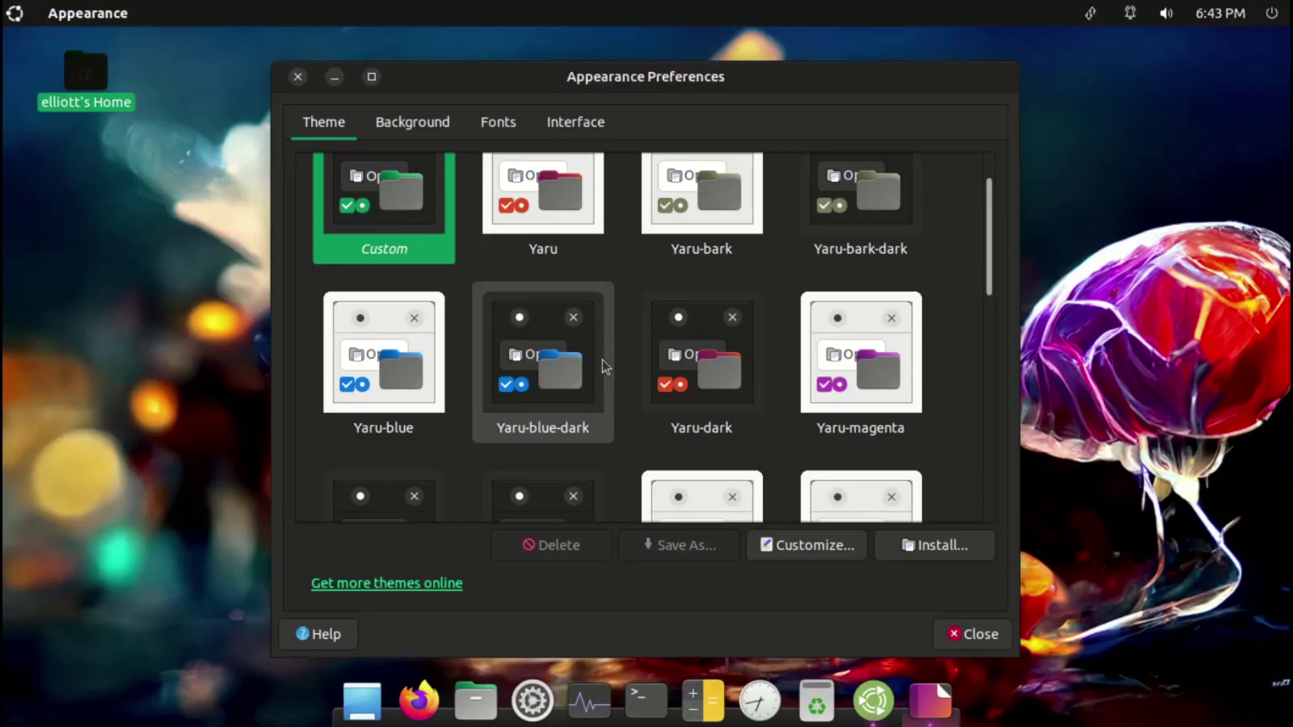
pyautogui.click(573, 389)
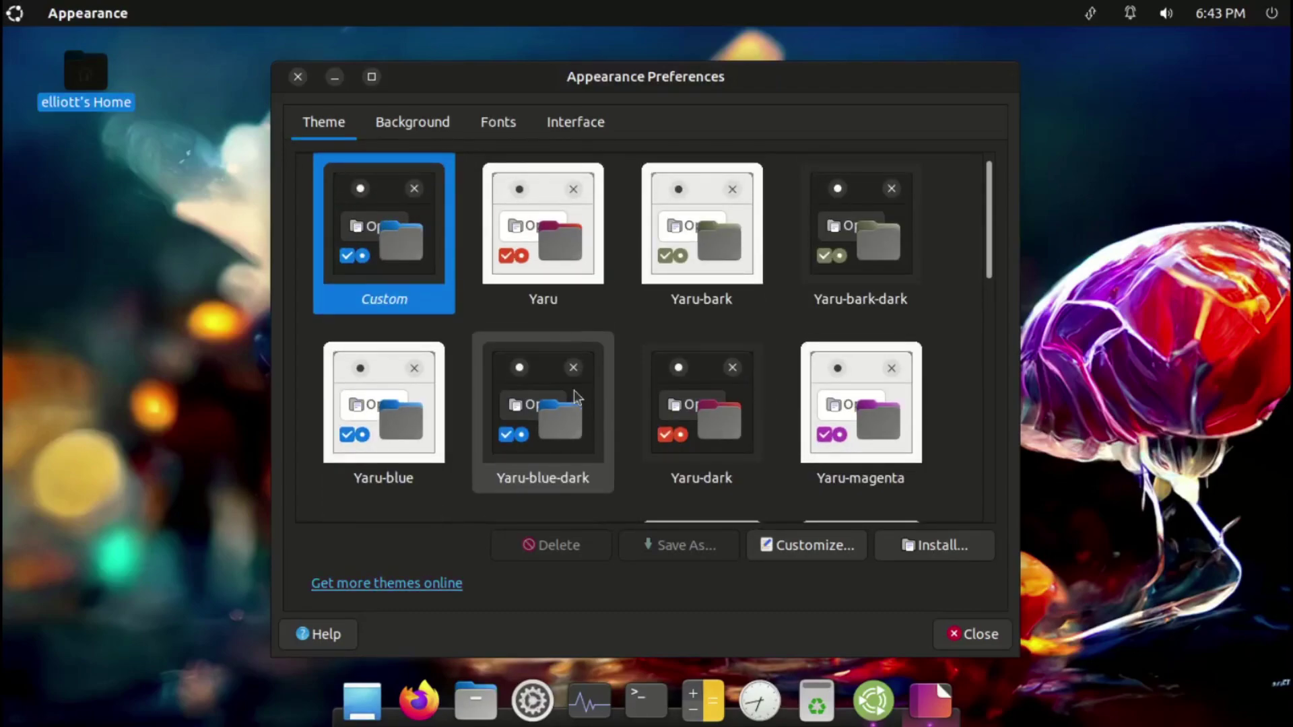
pyautogui.click(670, 406)
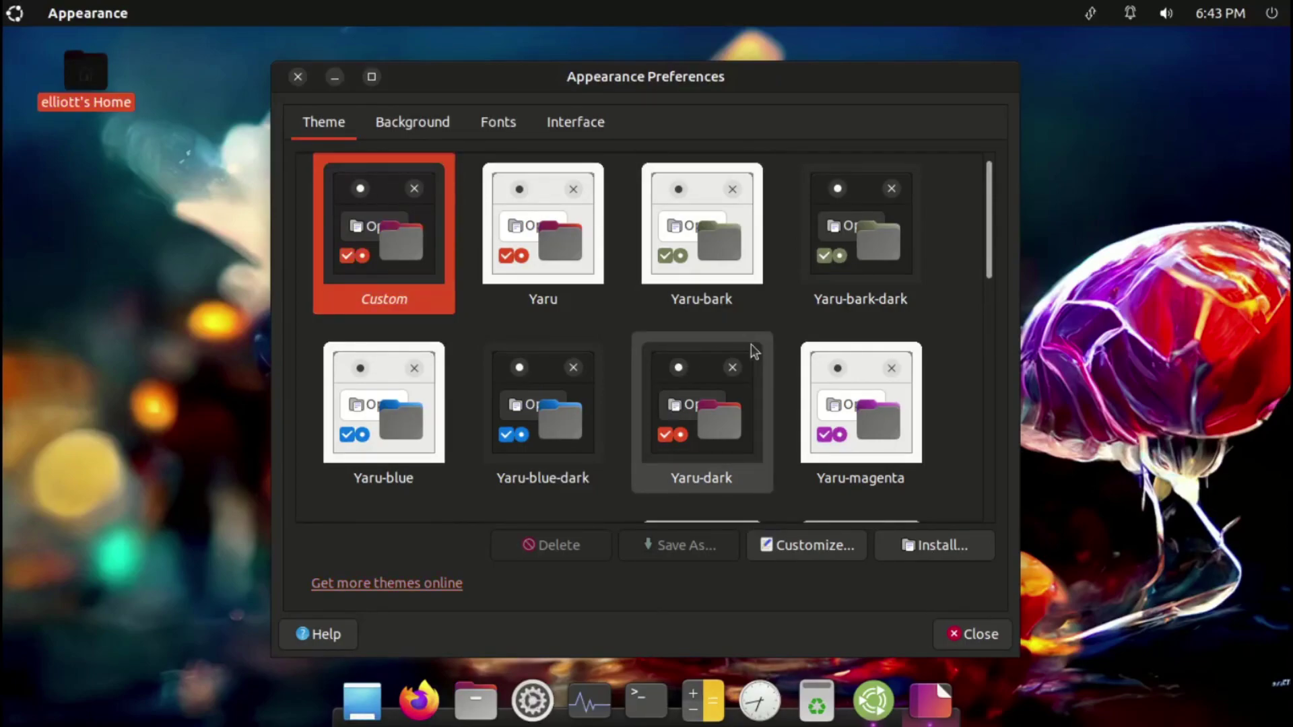
pyautogui.scroll(-6, 750, 345)
pyautogui.scroll(-5, 750, 344)
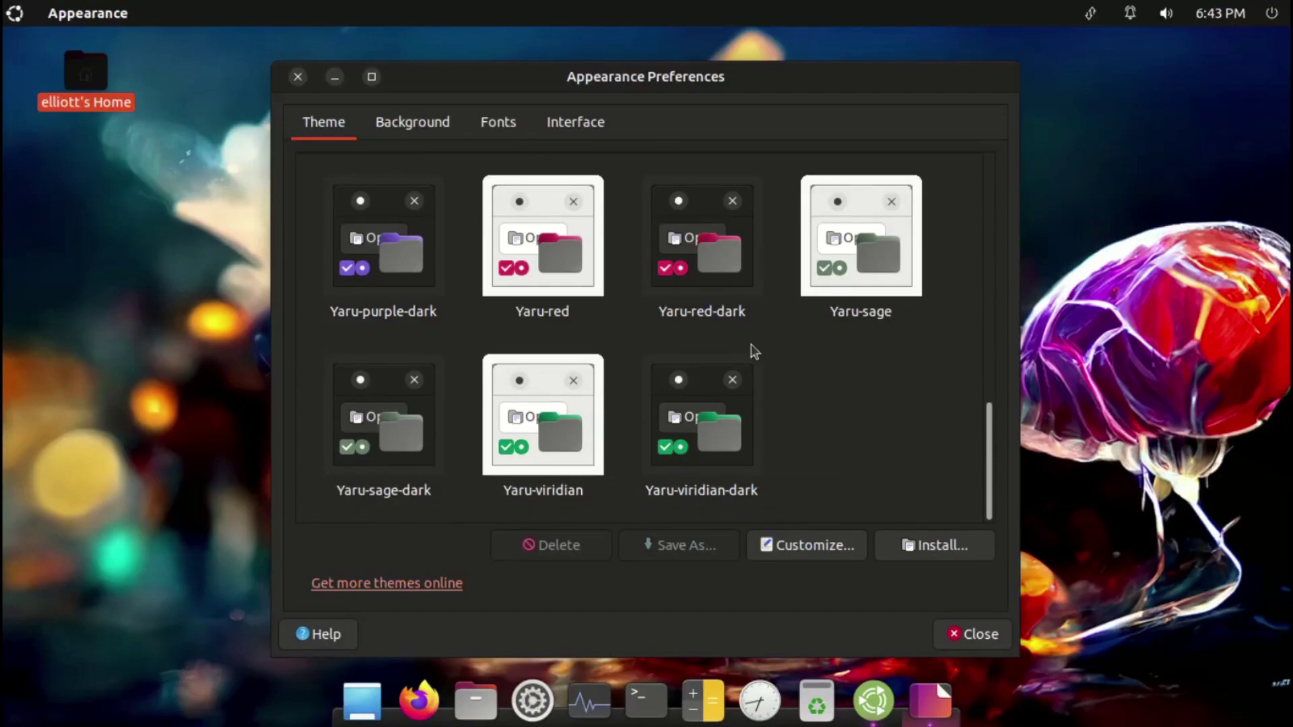
pyautogui.hotkey('alt', 'F4')
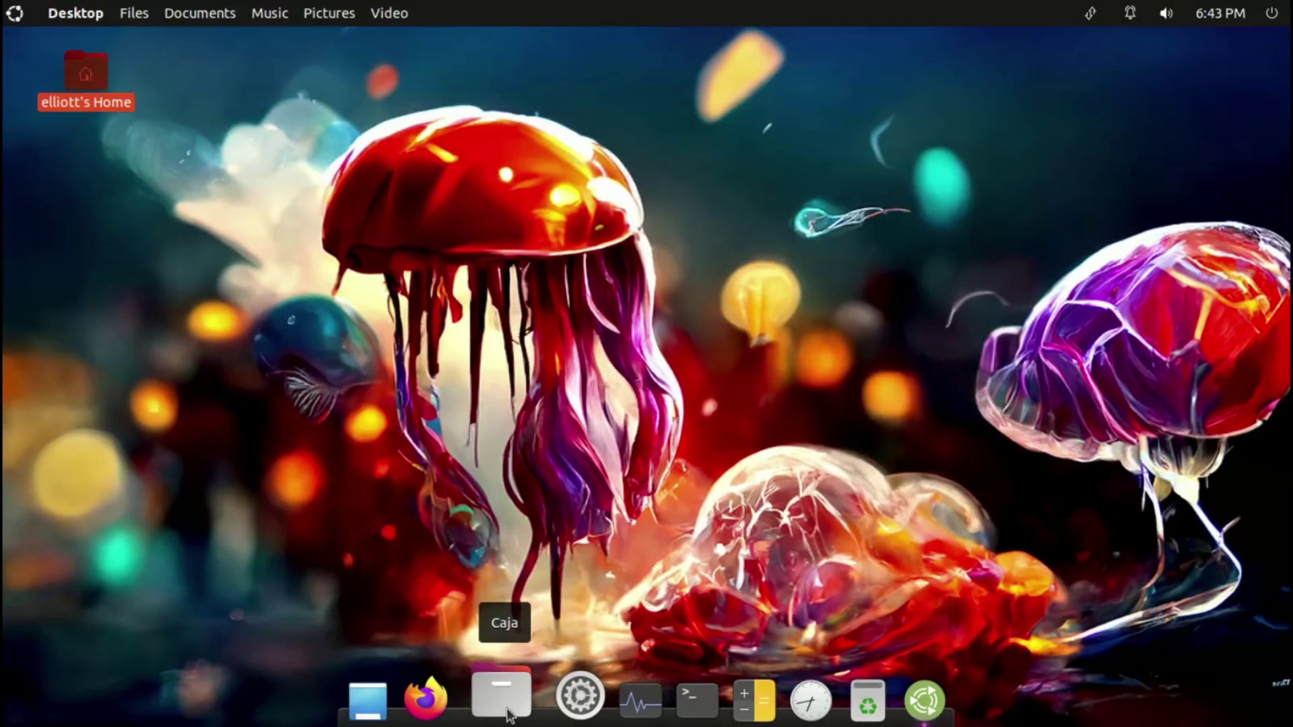
# Step: Launch Control Center, open Welcome via a 'we' menu search, and show its Desktop Layout page
pyautogui.click(568, 715)
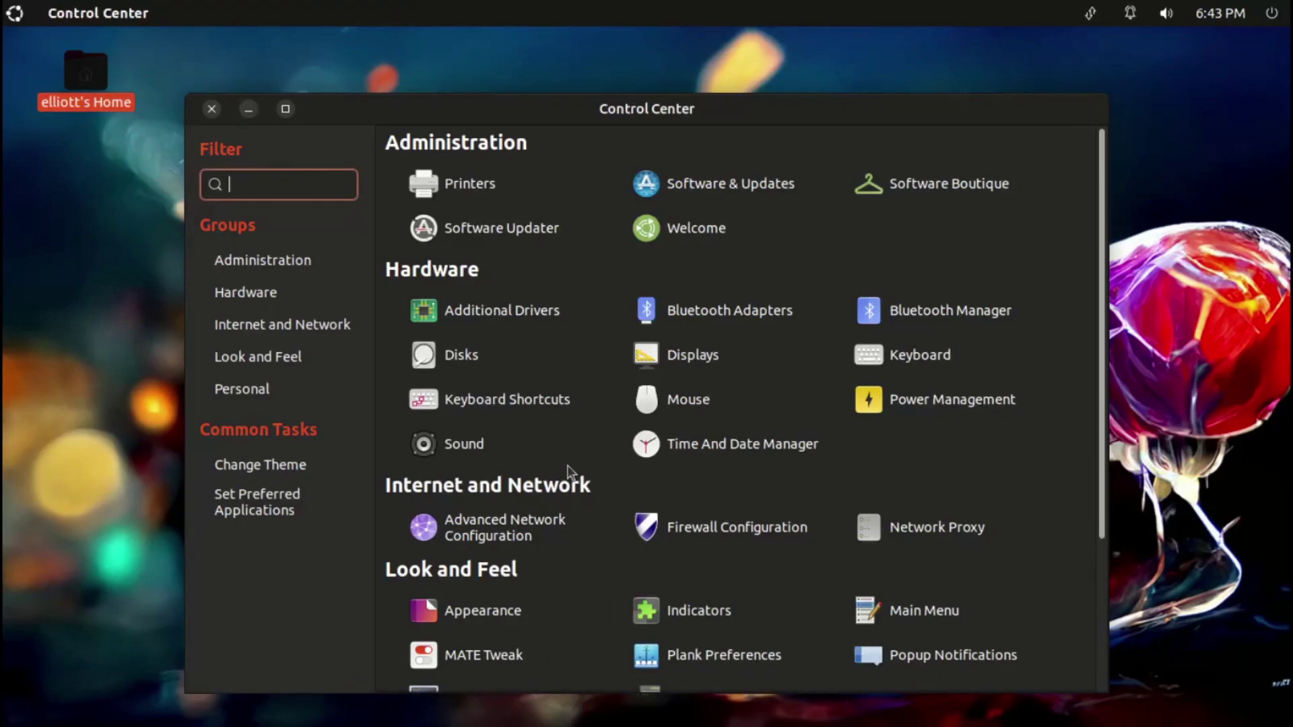
pyautogui.press('super')
pyautogui.write('we')
pyautogui.press('Escape')
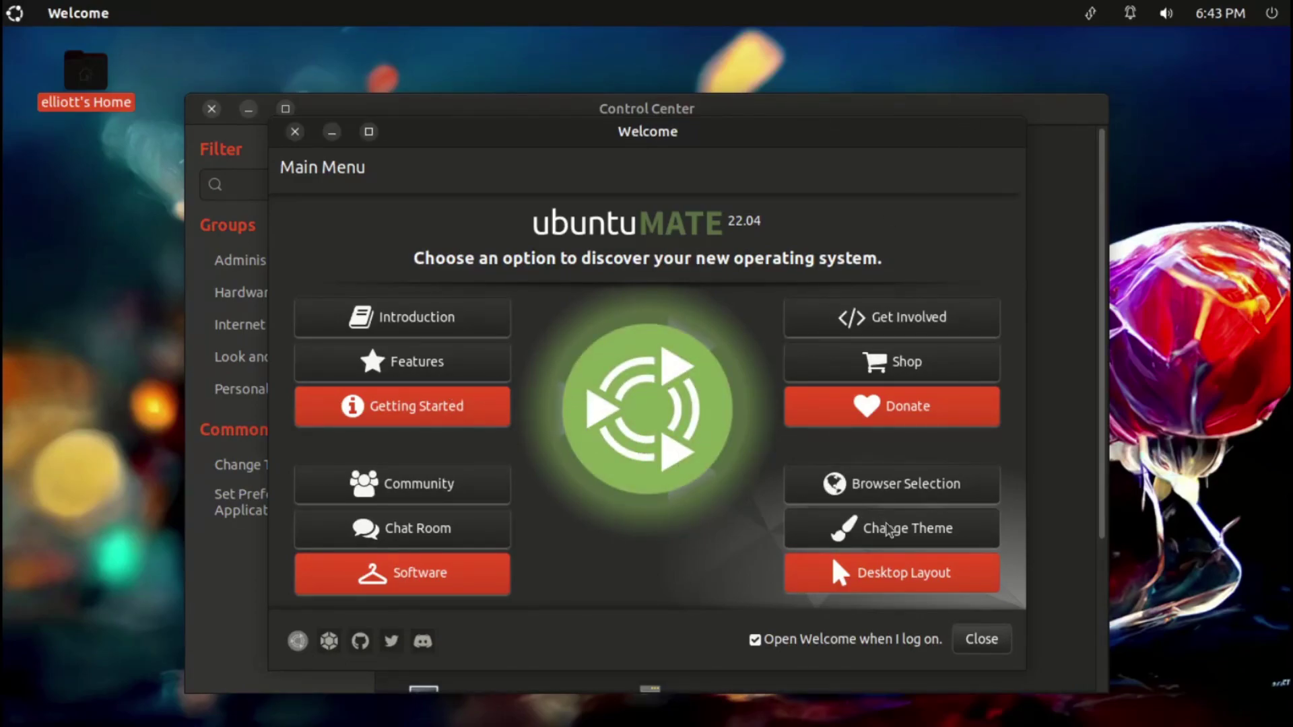
pyautogui.click(902, 574)
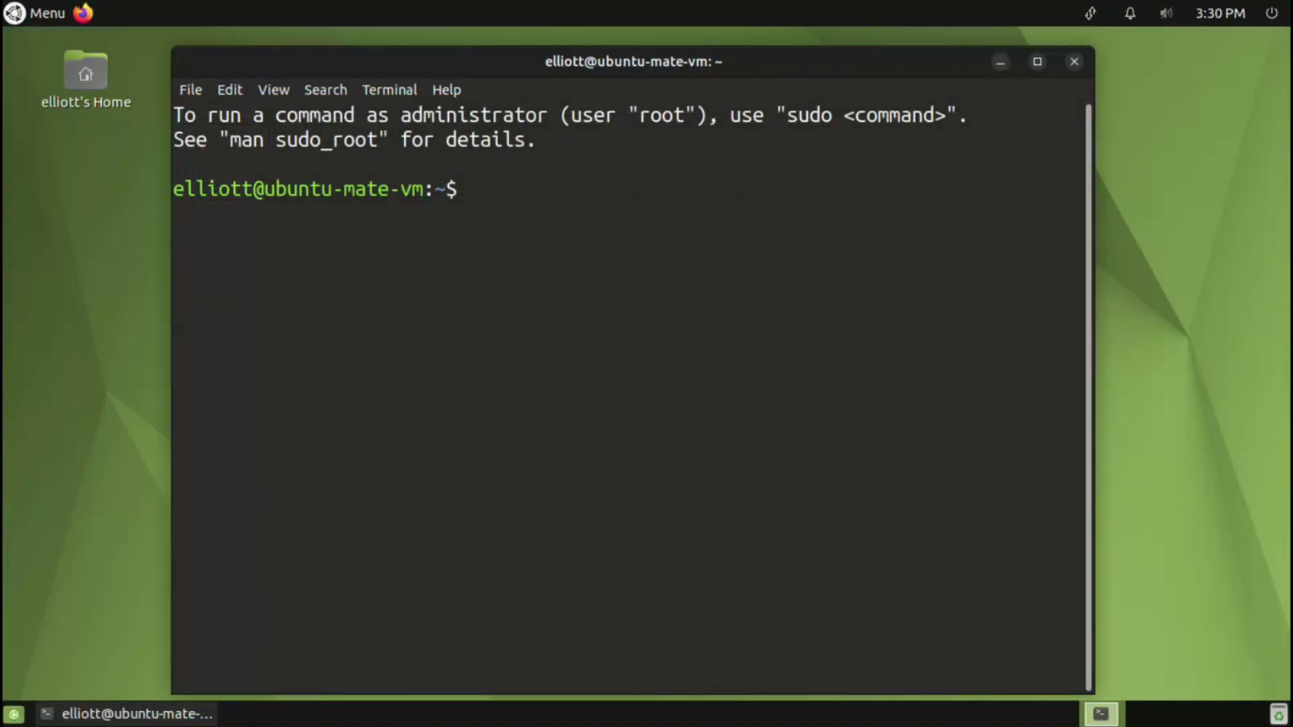
# Step: Run free -h in the terminal and highlight the 703Mi used memory value
pyautogui.write('free -h')
pyautogui.press('Return')
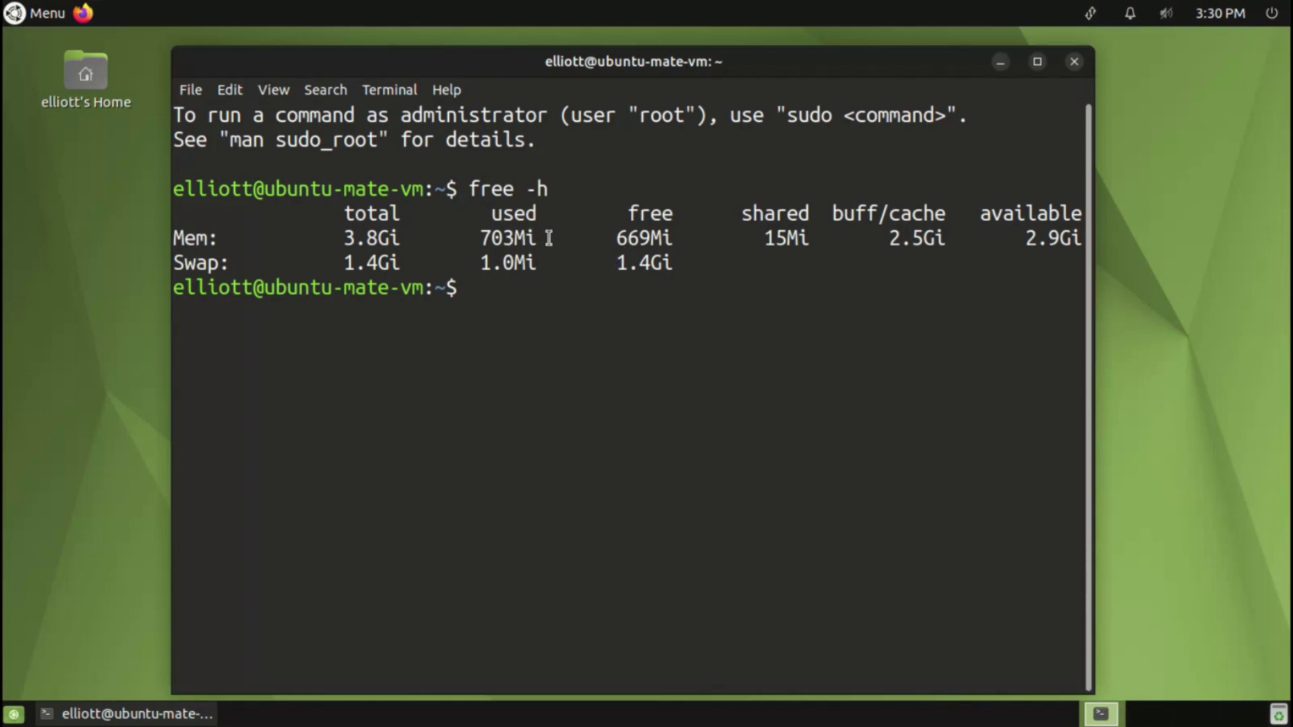
pyautogui.moveTo(545, 237); pyautogui.dragTo(480, 237)
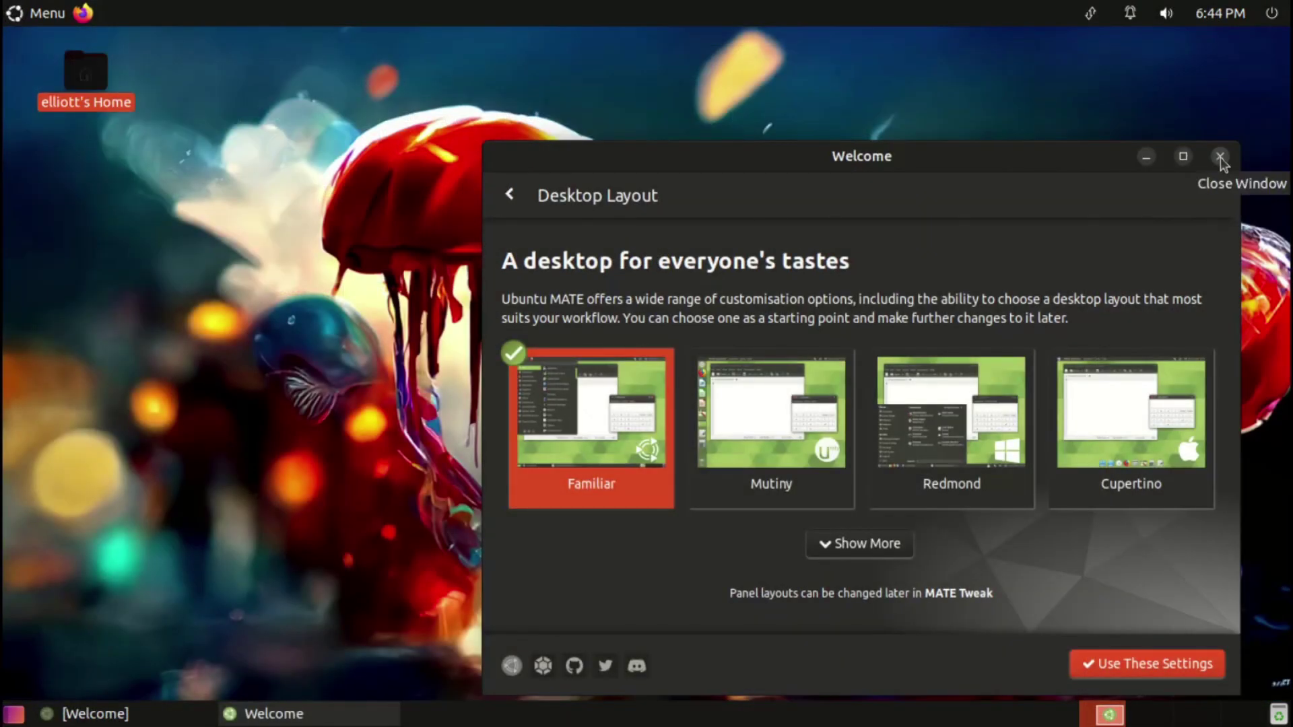
# Step: Close Welcome, then pick the grey low-poly jellyfish in Appearance's Background tab and close Appearance
pyautogui.click(1220, 157)
pyautogui.press('super')
pyautogui.write('appe')
pyautogui.press('Return')
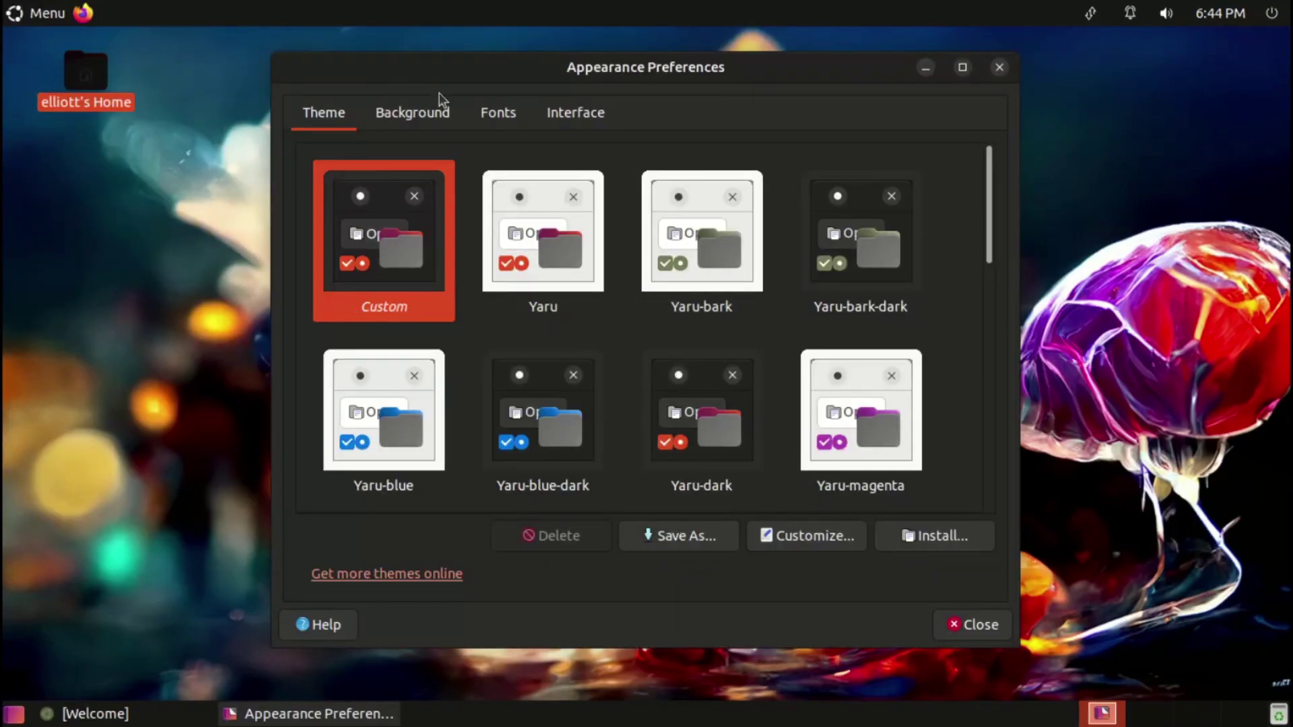
pyautogui.click(433, 110)
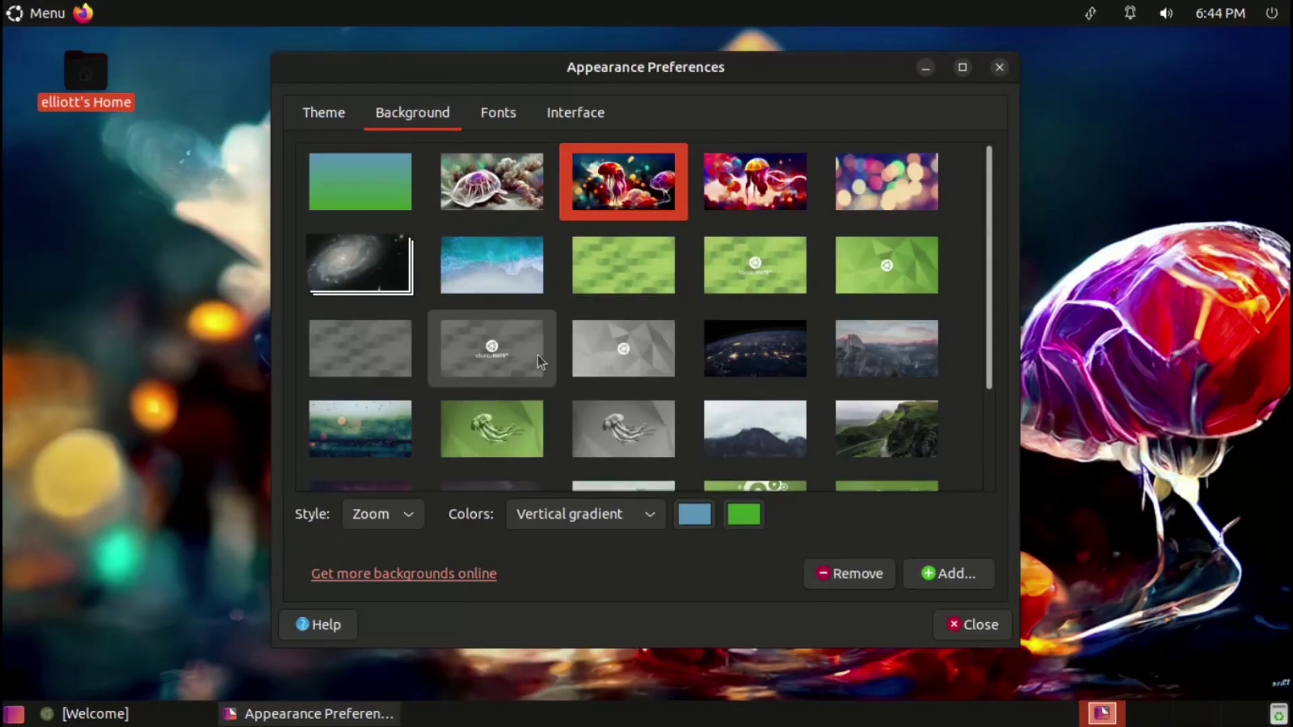
pyautogui.click(618, 426)
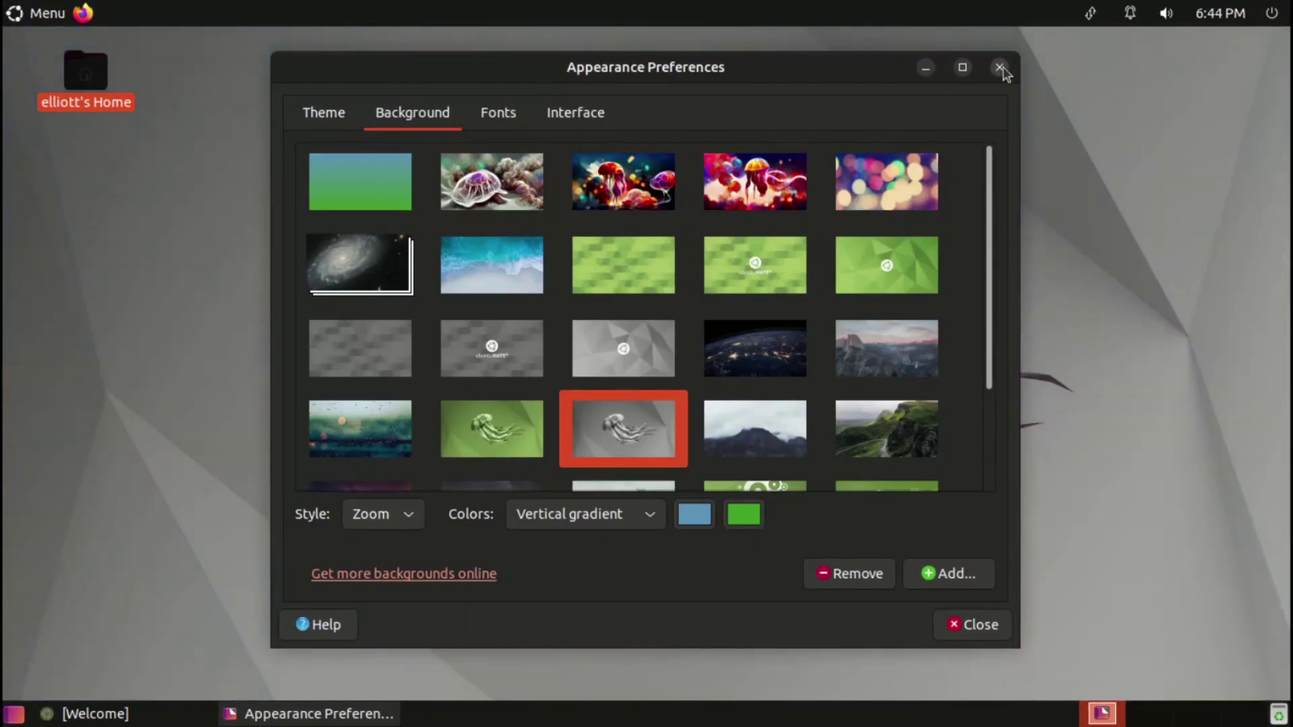
pyautogui.click(999, 67)
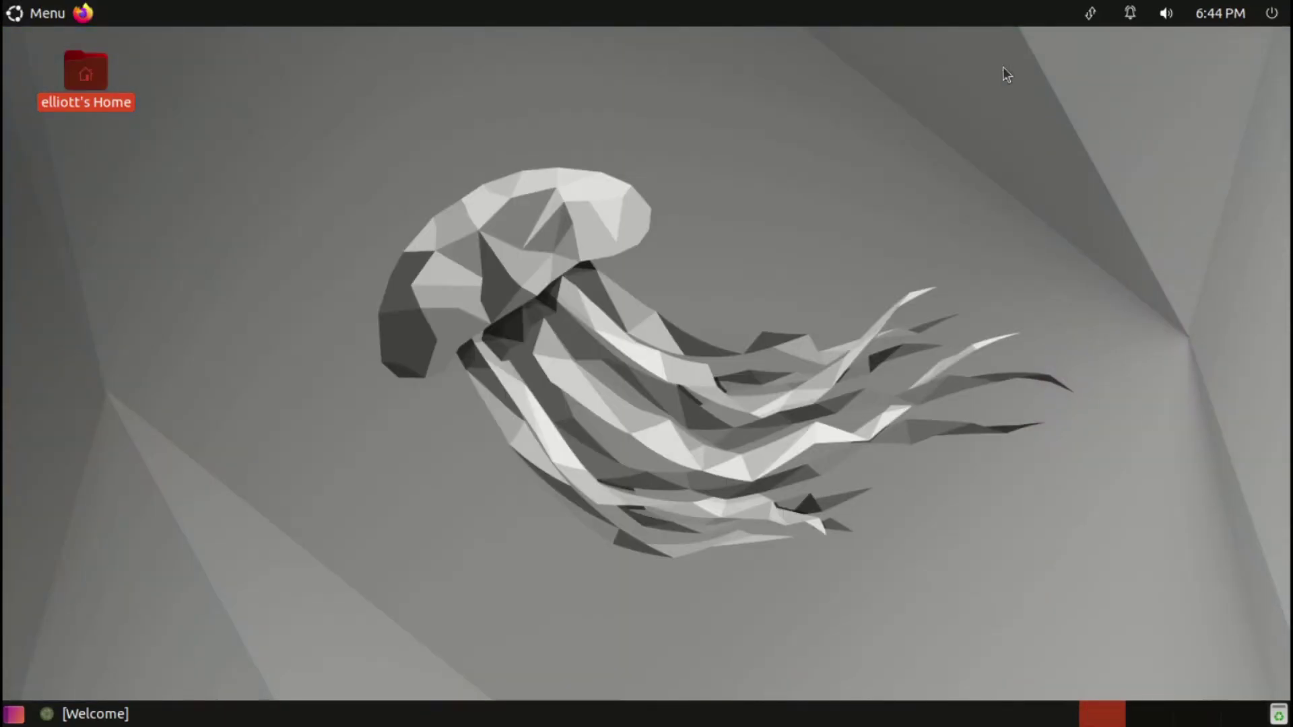